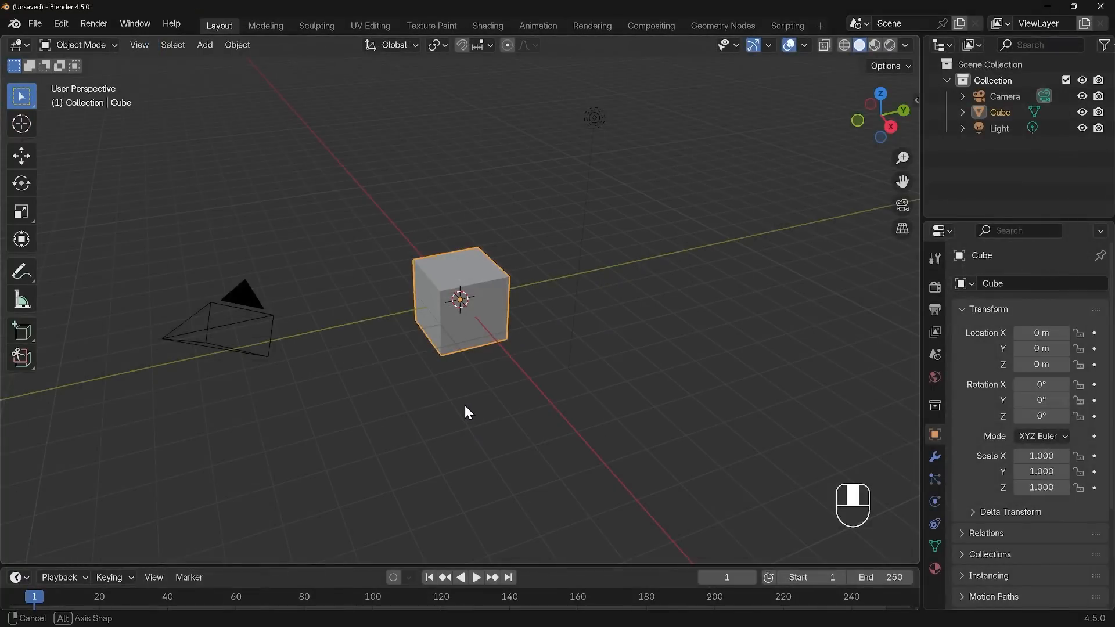
Delete the default cube and add a Monkey mesh in its place
{"action": "mouse_move", "coordinate": [465, 408]}
{"action": "middle_mouse_down"}
{"action": "mouse_move", "coordinate": [478, 382]}
{"action": "mouse_move", "coordinate": [482, 401]}
{"action": "middle_mouse_up"}
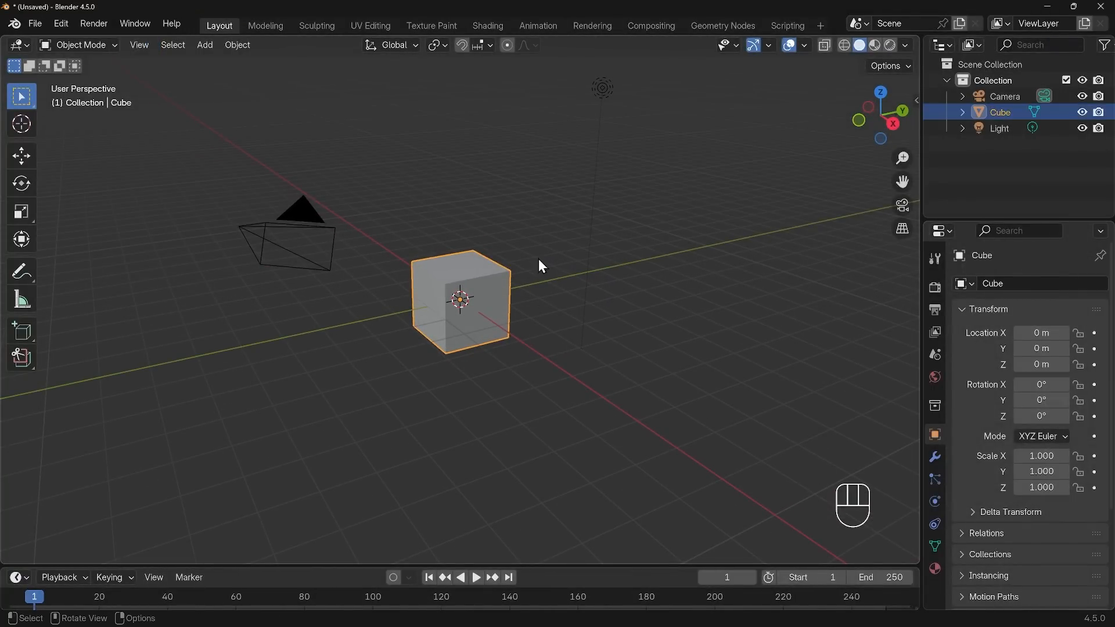
{"action": "key", "text": "Delete"}
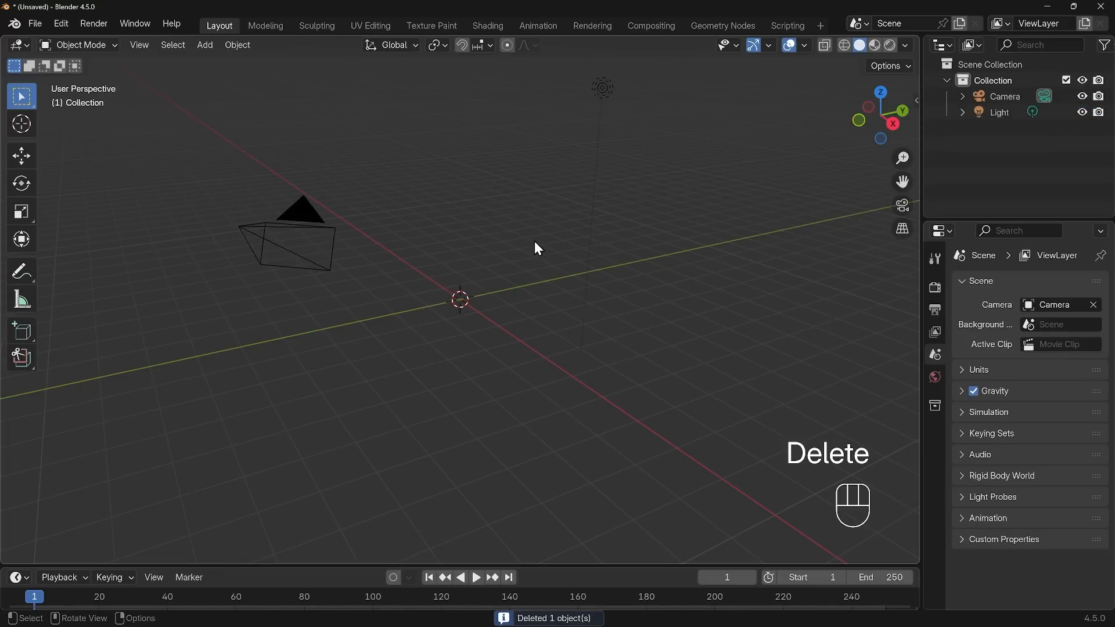
{"action": "key", "text": "shift+a"}
{"action": "mouse_move", "coordinate": [528, 260]}
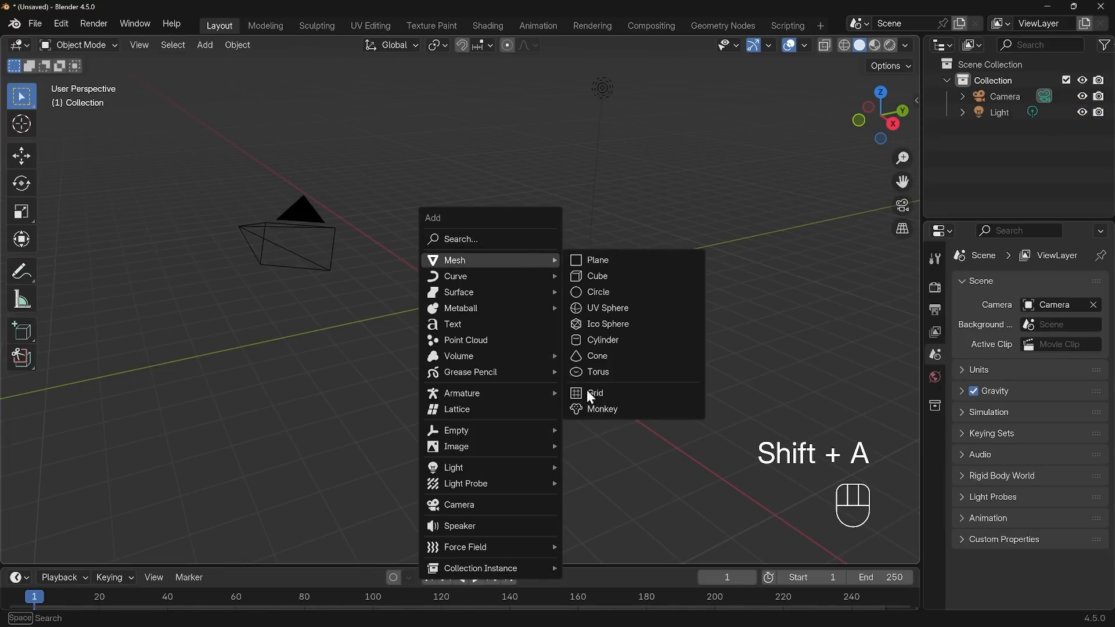
{"action": "left_click", "coordinate": [598, 409]}
{"action": "scroll", "coordinate": [483, 376], "scroll_direction": "up", "scroll_amount": 6}
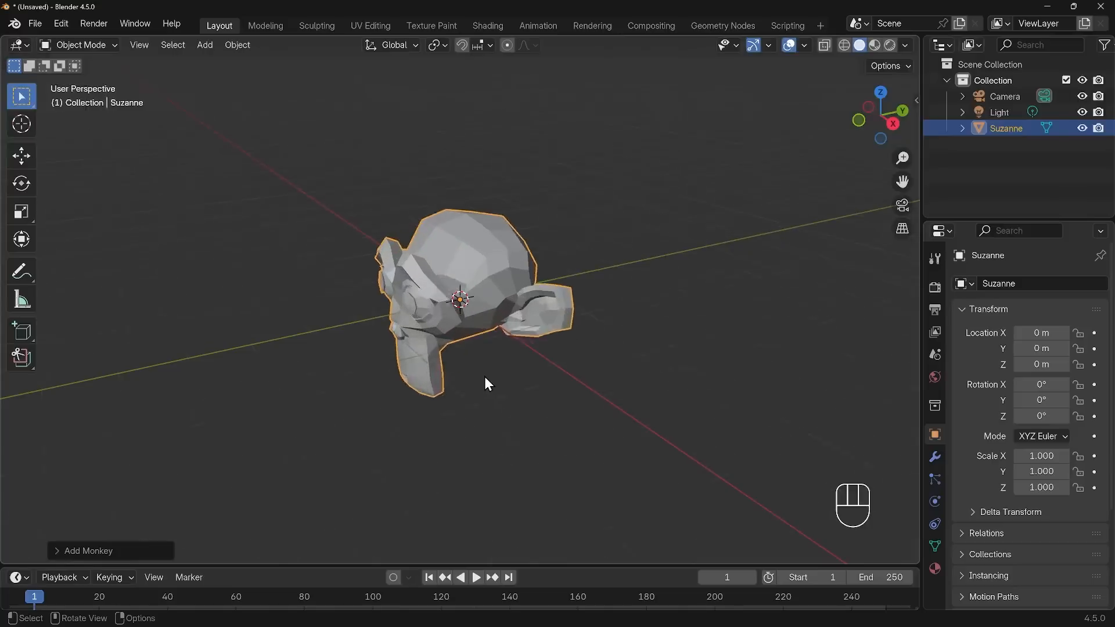
Add a level 2 Subdivision Surface modifier to the monkey, widen the area showing its modifier settings, and shade the mesh smooth
{"action": "middle_click_drag", "start_coordinate": [484, 376], "coordinate": [532, 352]}
{"action": "key", "text": "ctrl+2"}
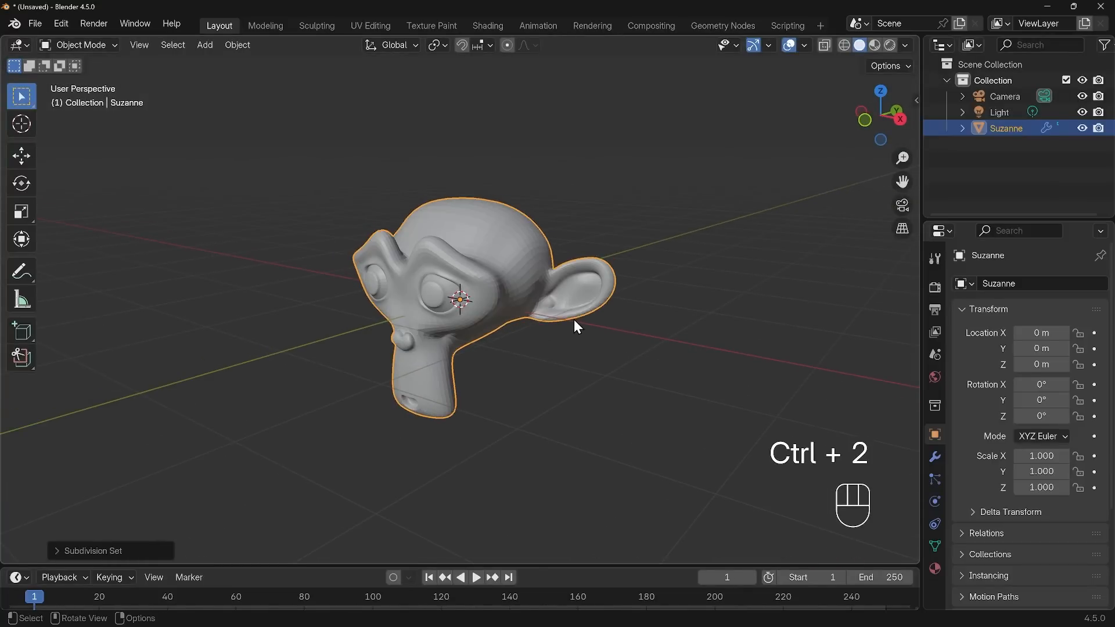
{"action": "left_click", "coordinate": [935, 459]}
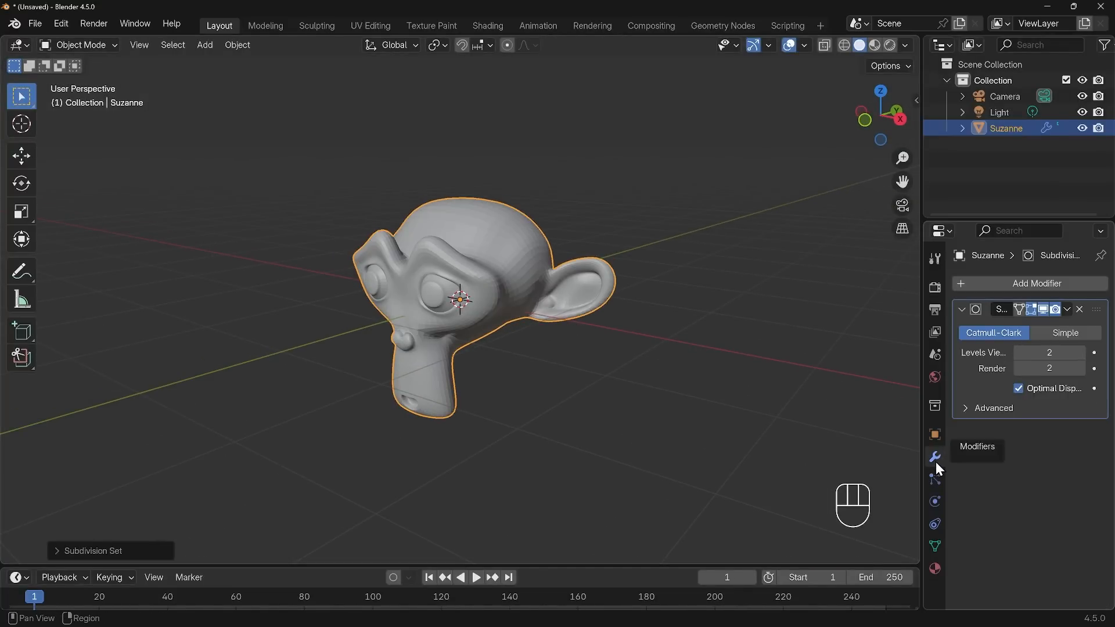
{"action": "left_click_drag", "start_coordinate": [921, 372], "coordinate": [832, 354]}
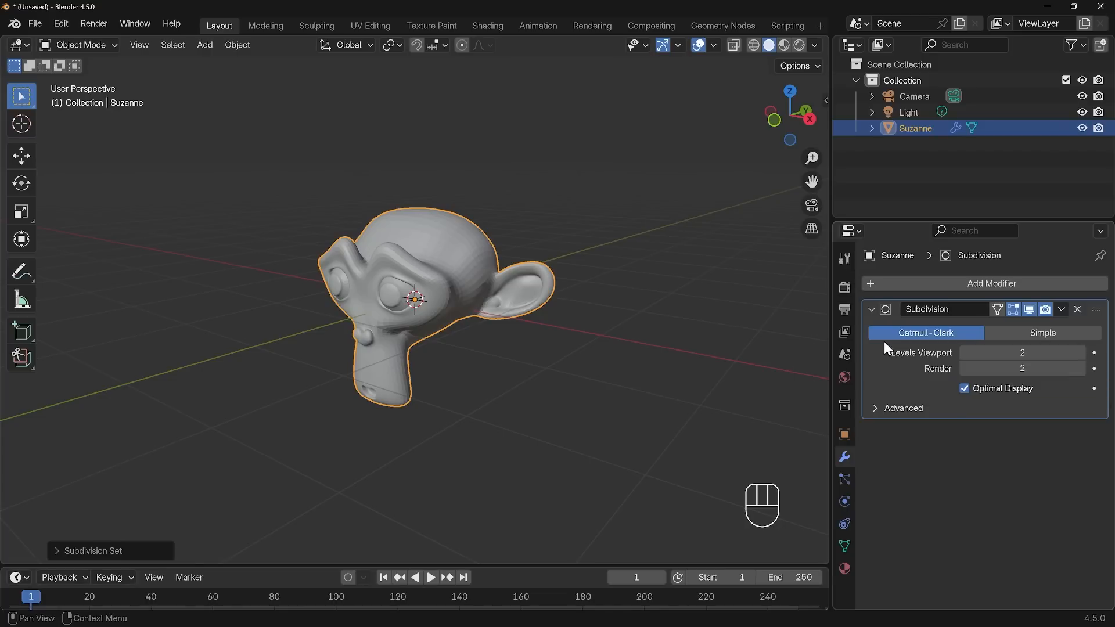
{"action": "right_click", "coordinate": [436, 241]}
{"action": "left_click", "coordinate": [436, 242]}
{"action": "middle_click_drag", "start_coordinate": [447, 255], "coordinate": [495, 321]}
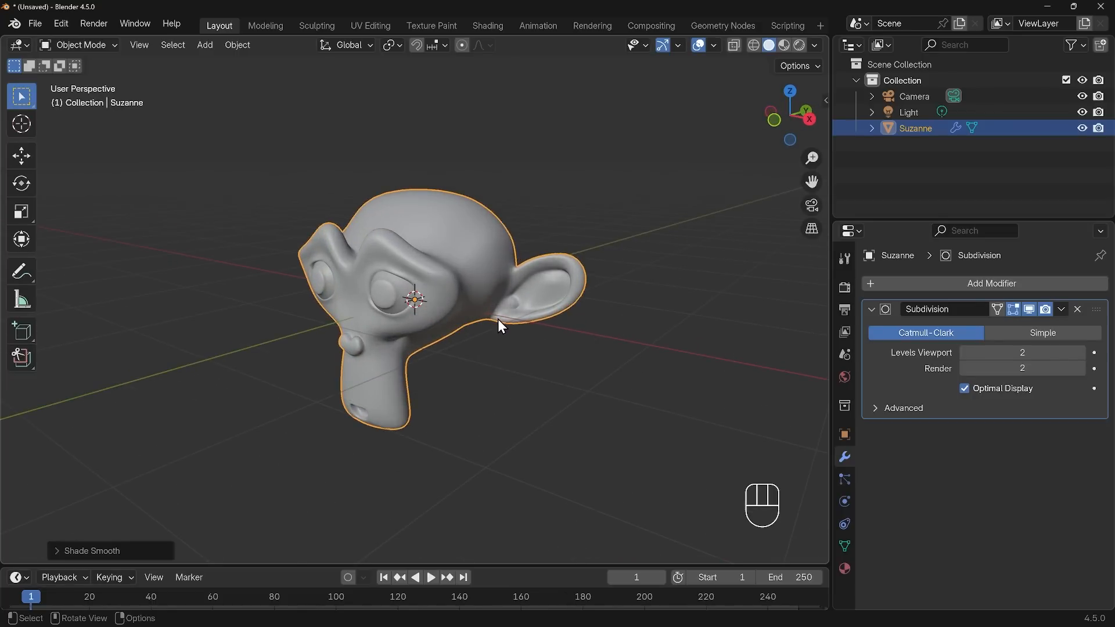
Show the monkey's UV Maps list in its mesh data properties
{"action": "left_click", "coordinate": [845, 546]}
{"action": "scroll", "coordinate": [910, 434], "scroll_direction": "down", "scroll_amount": 3}
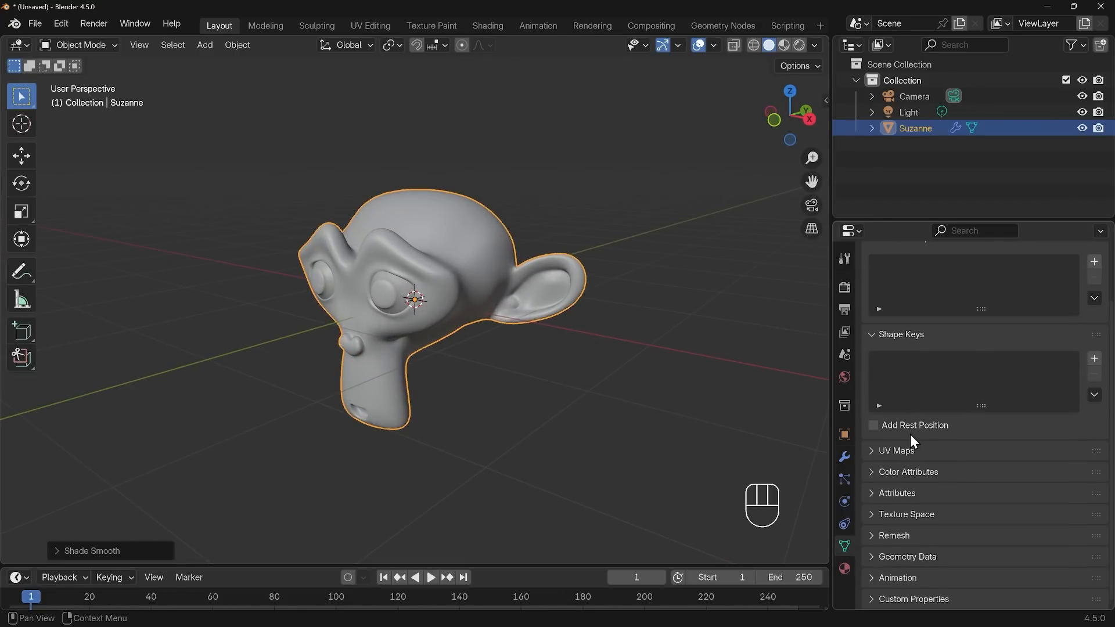
{"action": "left_click", "coordinate": [874, 451]}
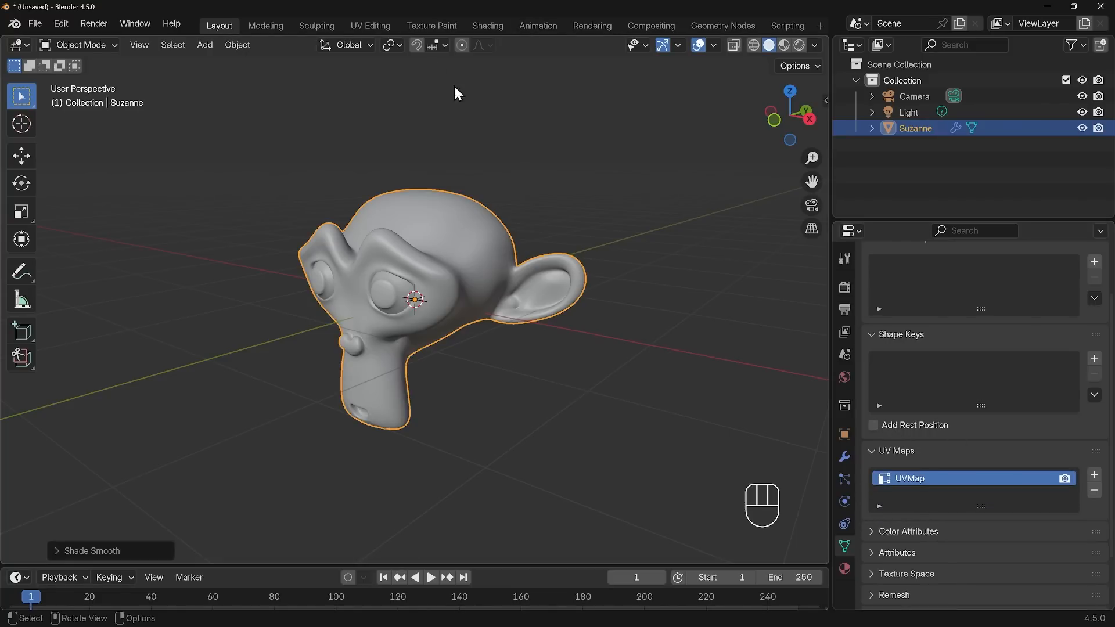
Switch to the UV Editing workspace and get a close view of both the UV layout and the monkey
{"action": "left_click", "coordinate": [374, 28]}
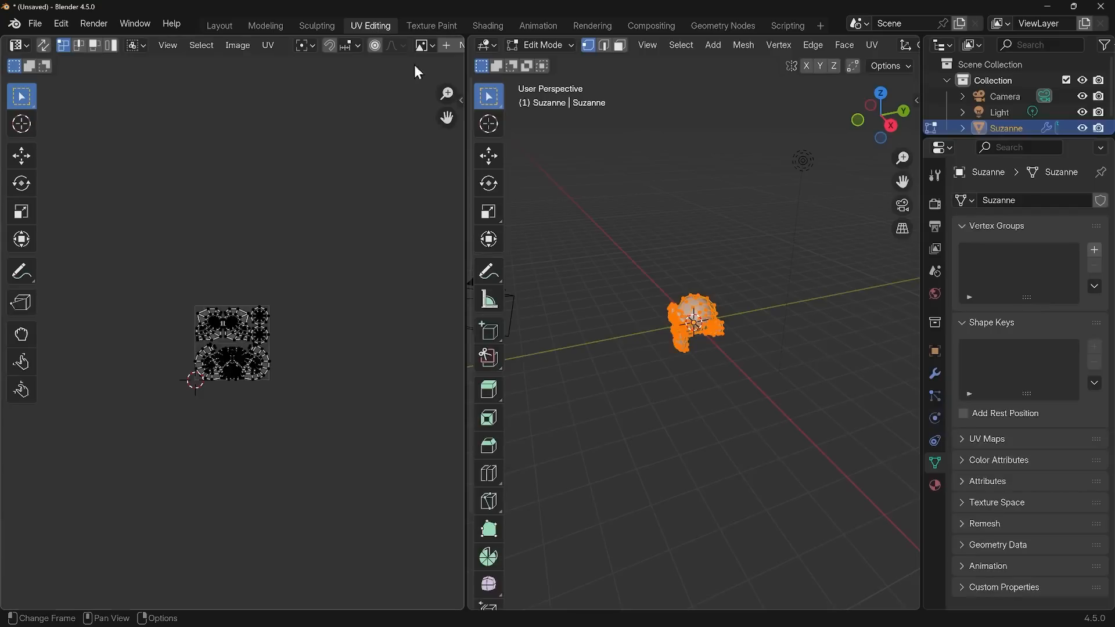
{"action": "scroll", "coordinate": [287, 383], "scroll_direction": "up", "scroll_amount": 6}
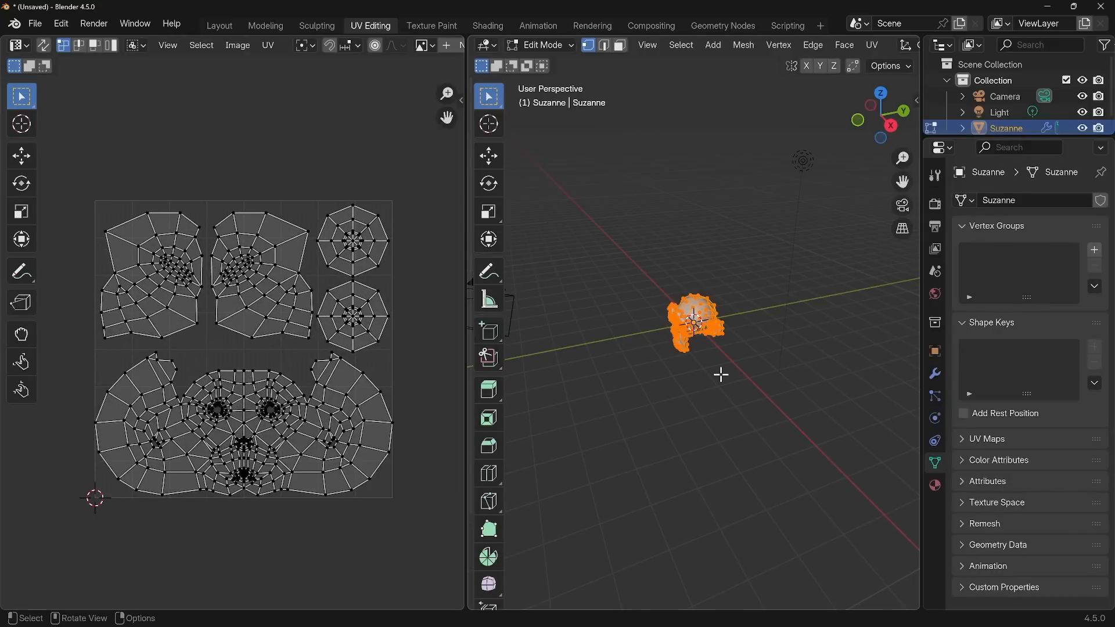
{"action": "scroll", "coordinate": [721, 370], "scroll_direction": "up", "scroll_amount": 2}
{"action": "scroll", "coordinate": [720, 369], "scroll_direction": "up", "scroll_amount": 4}
{"action": "middle_click_drag", "start_coordinate": [689, 393], "coordinate": [742, 367]}
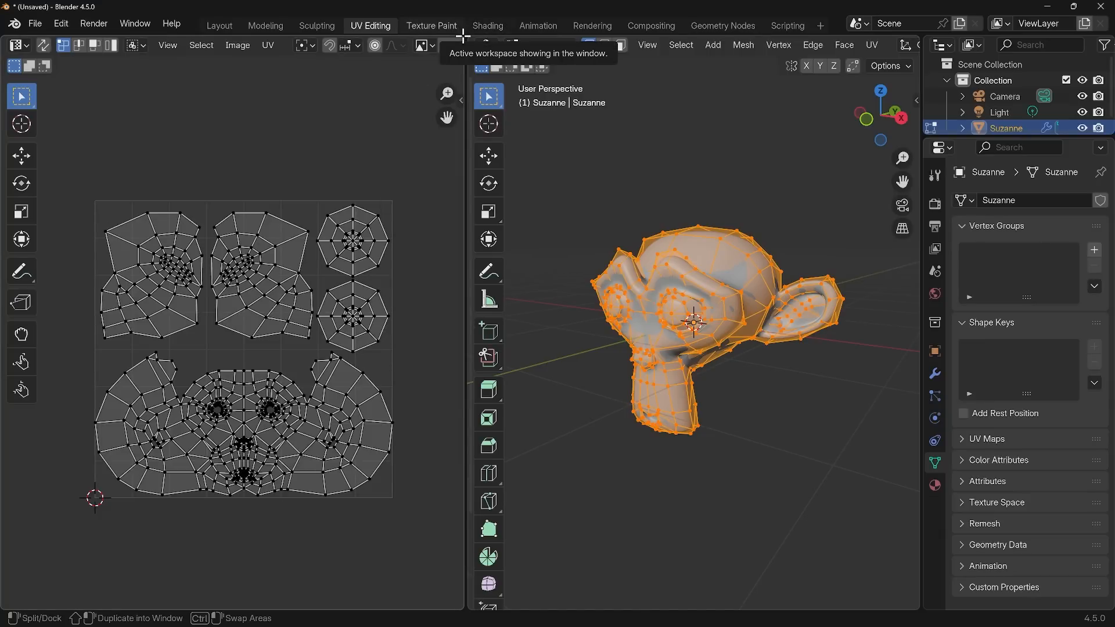
Split the UV editor horizontally into two areas, turn the upper one into a Shader Editor and hide its sidebar
{"action": "left_click_drag", "start_coordinate": [463, 36], "coordinate": [450, 316]}
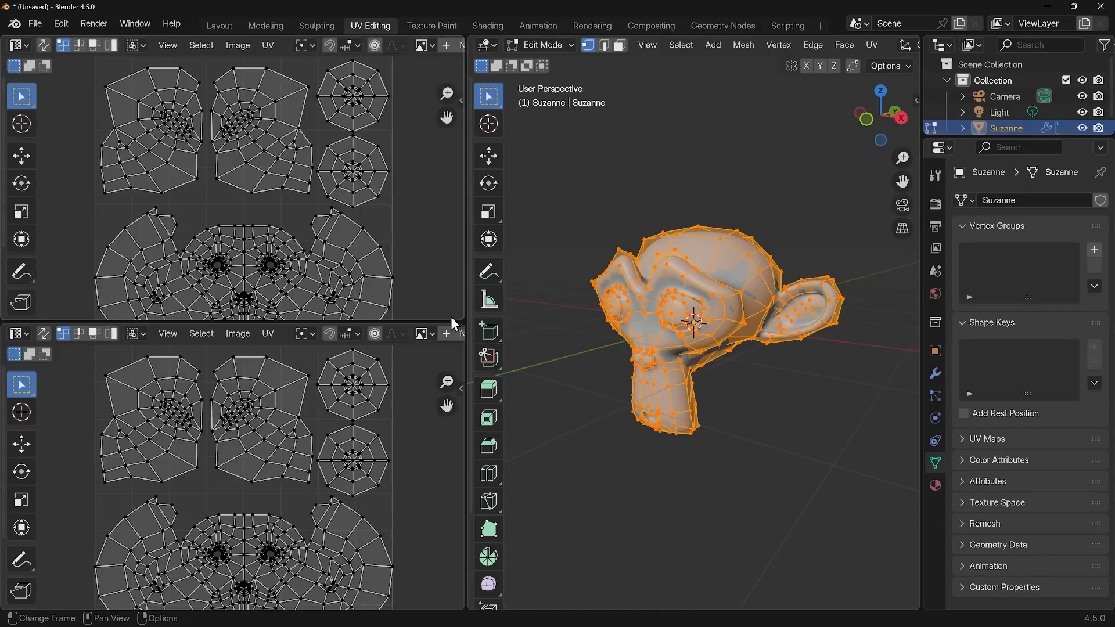
{"action": "left_click", "coordinate": [23, 47]}
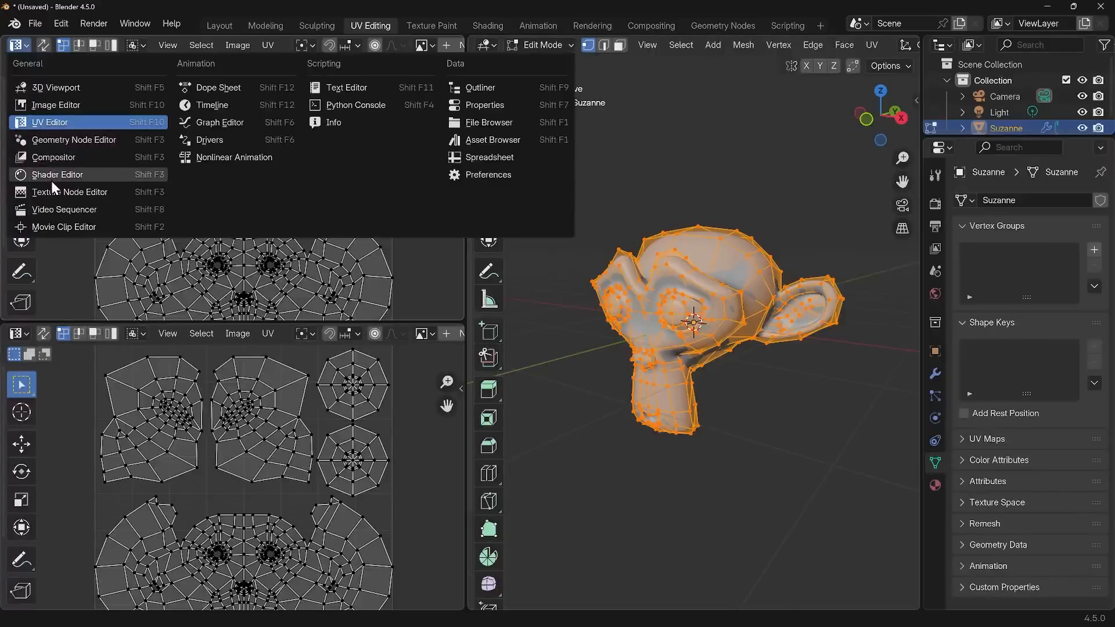
{"action": "left_click", "coordinate": [56, 175]}
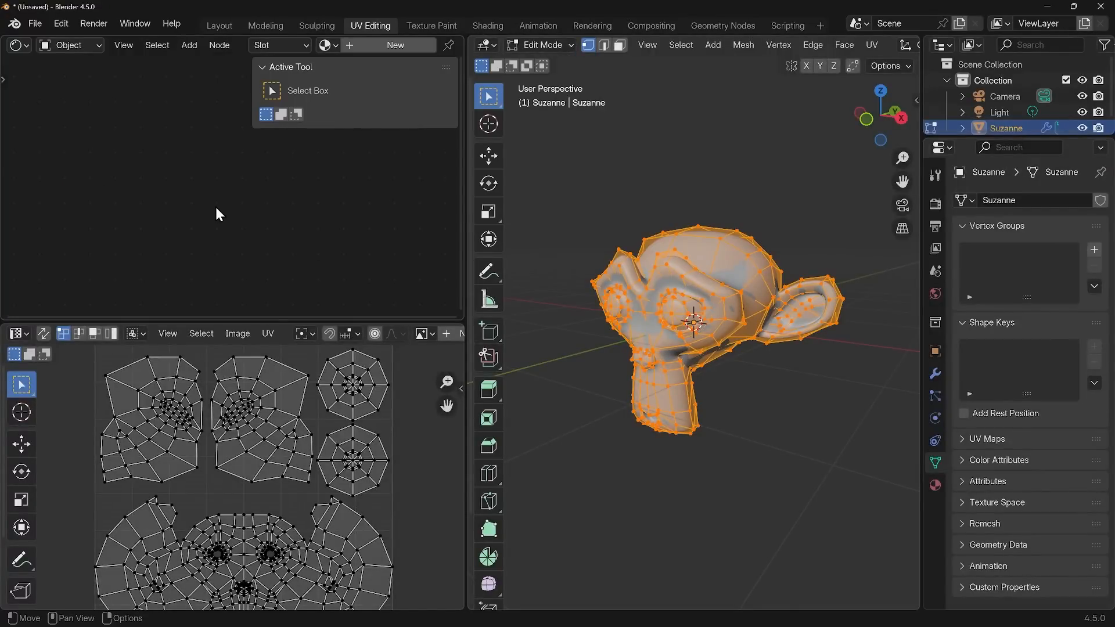
{"action": "key", "text": "n"}
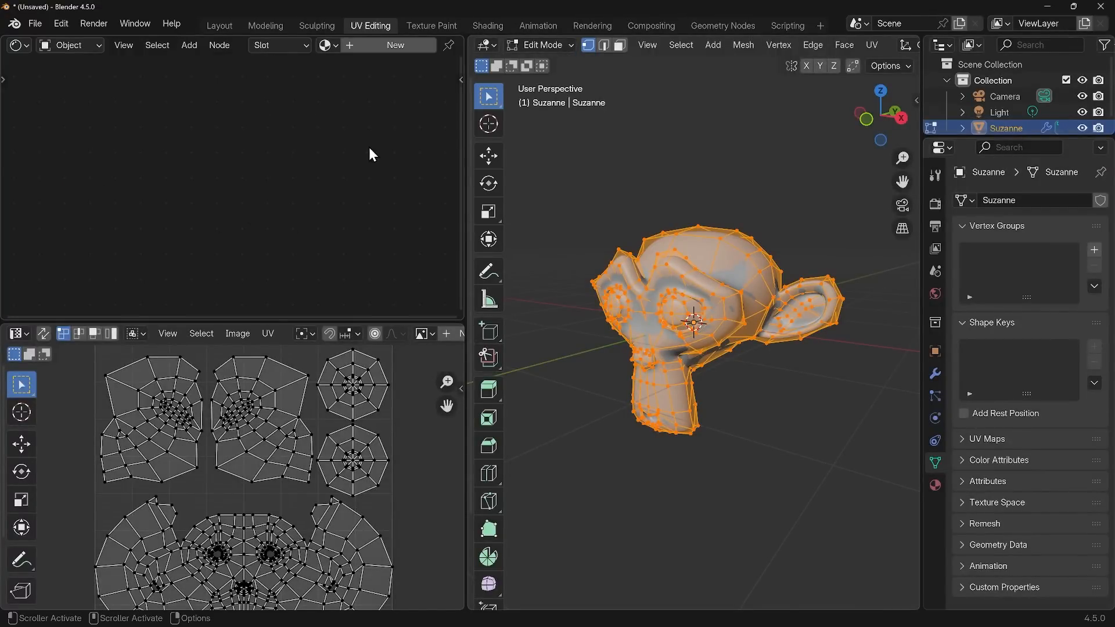
Create a new material for the monkey and move its Principled BSDF node closer to the Material Output node
{"action": "left_click", "coordinate": [384, 47]}
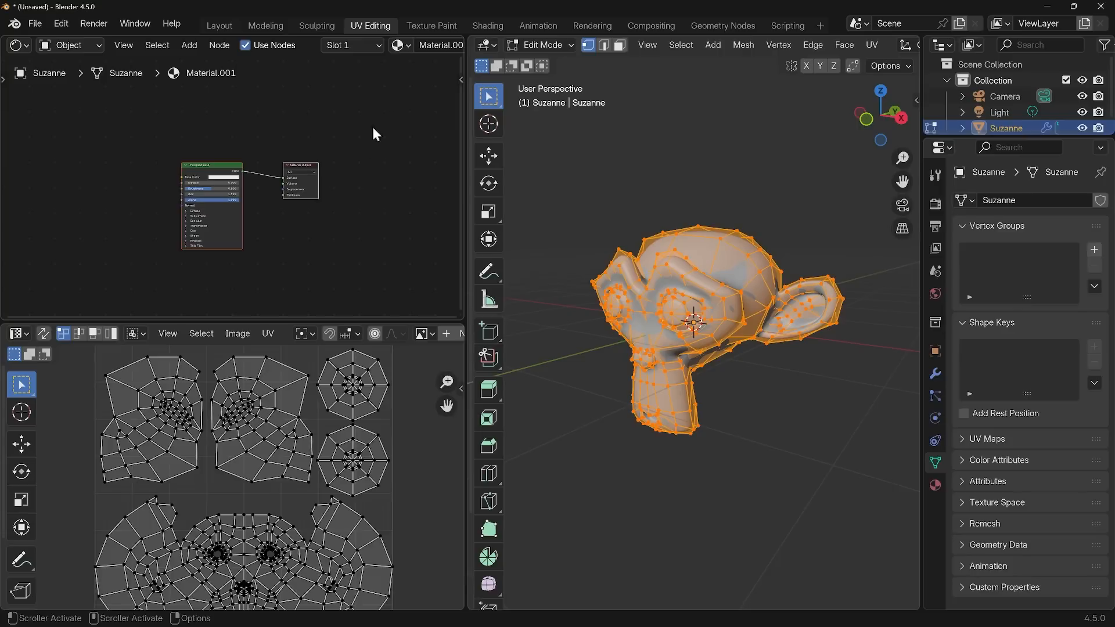
{"action": "scroll", "coordinate": [308, 246], "scroll_direction": "up", "scroll_amount": 4}
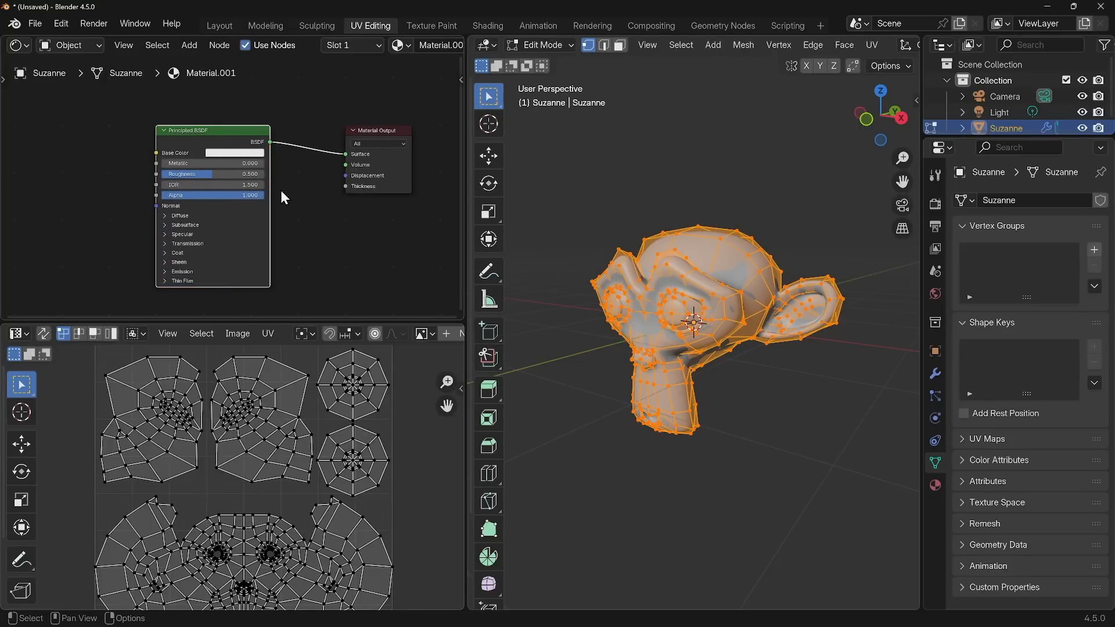
{"action": "key", "text": "g"}
{"action": "left_click", "coordinate": [277, 163]}
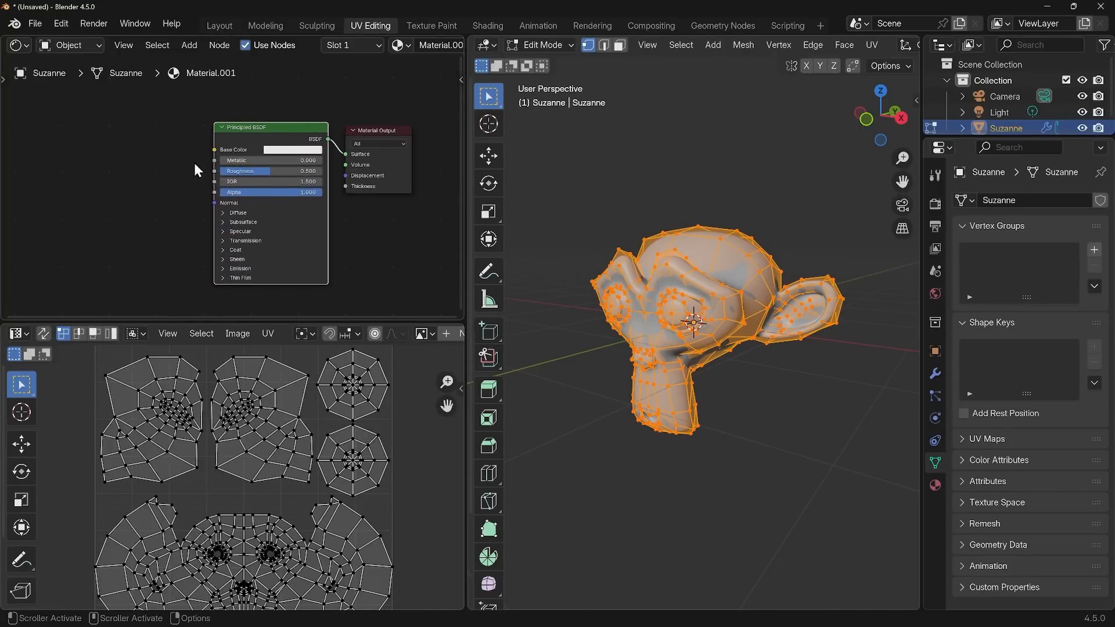
Add an Image Texture node beside the Principled BSDF and connect its Color output to Base Color
{"action": "key", "text": "shift+a"}
{"action": "mouse_move", "coordinate": [97, 289]}
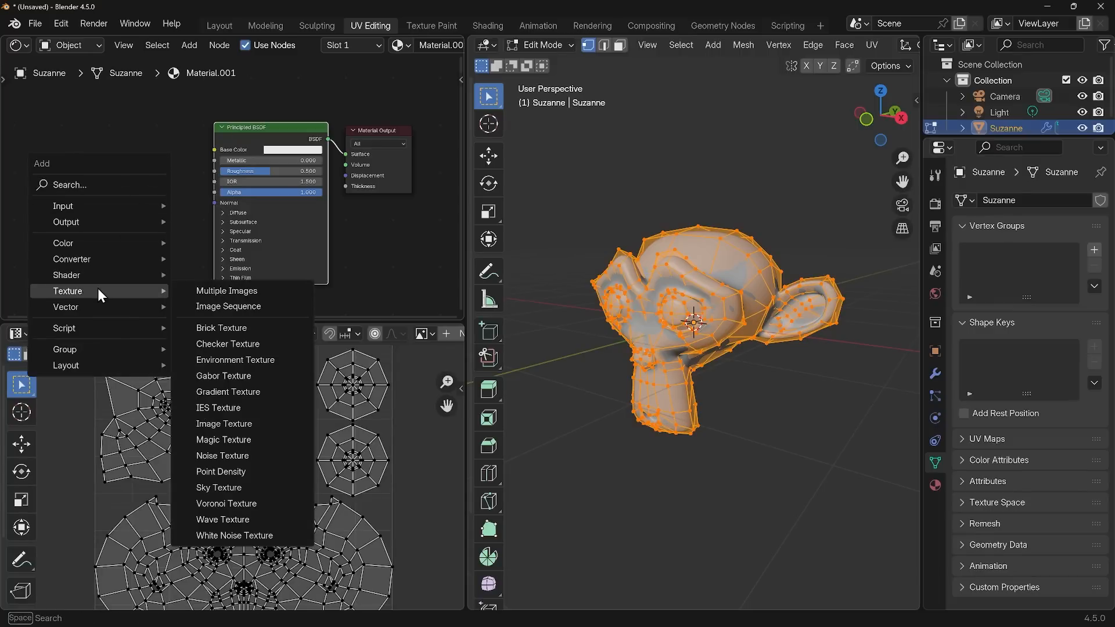
{"action": "left_click", "coordinate": [222, 418]}
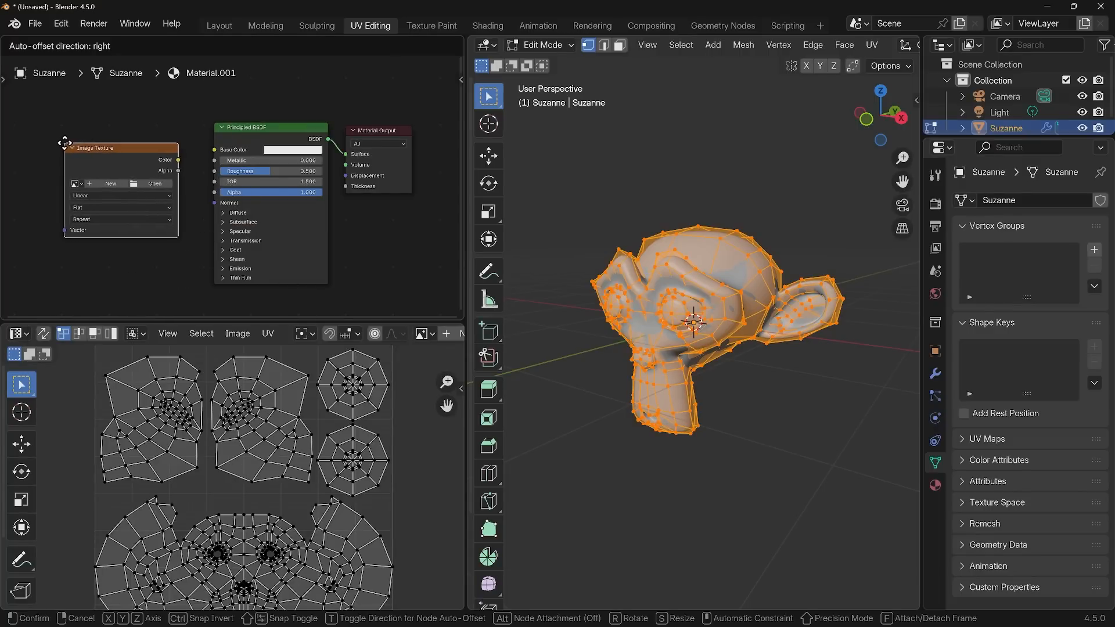
{"action": "left_click", "coordinate": [137, 174]}
{"action": "left_click_drag", "start_coordinate": [177, 159], "coordinate": [214, 150]}
Switch the 3D viewport to Material Preview shading and view the monkey up close
{"action": "scroll", "coordinate": [853, 46], "scroll_direction": "down", "scroll_amount": 5}
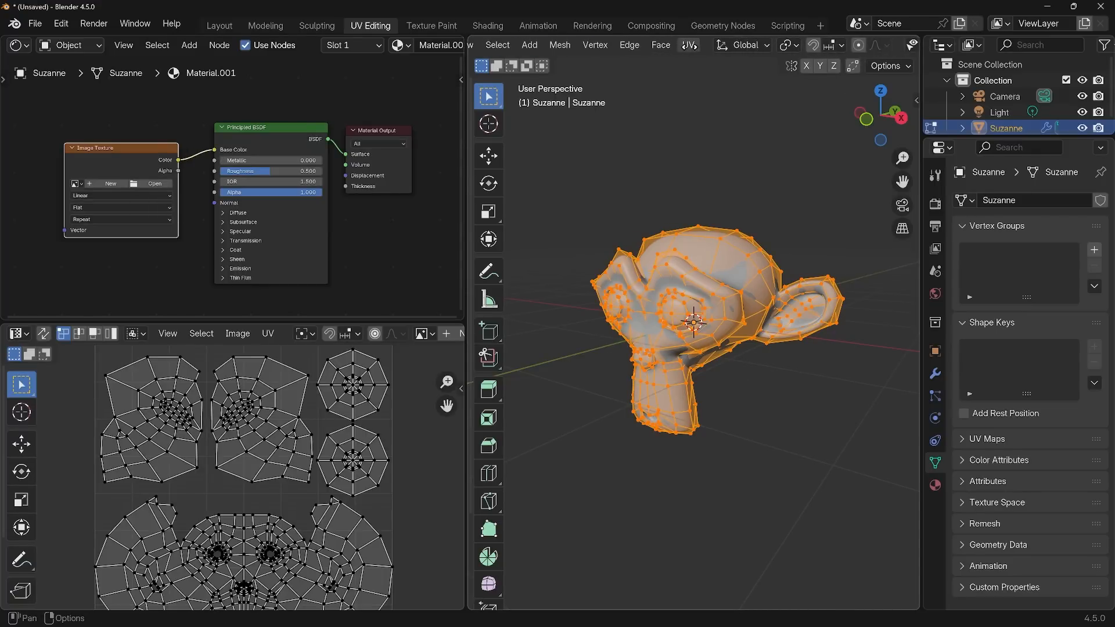
{"action": "scroll", "coordinate": [764, 48], "scroll_direction": "down", "scroll_amount": 4}
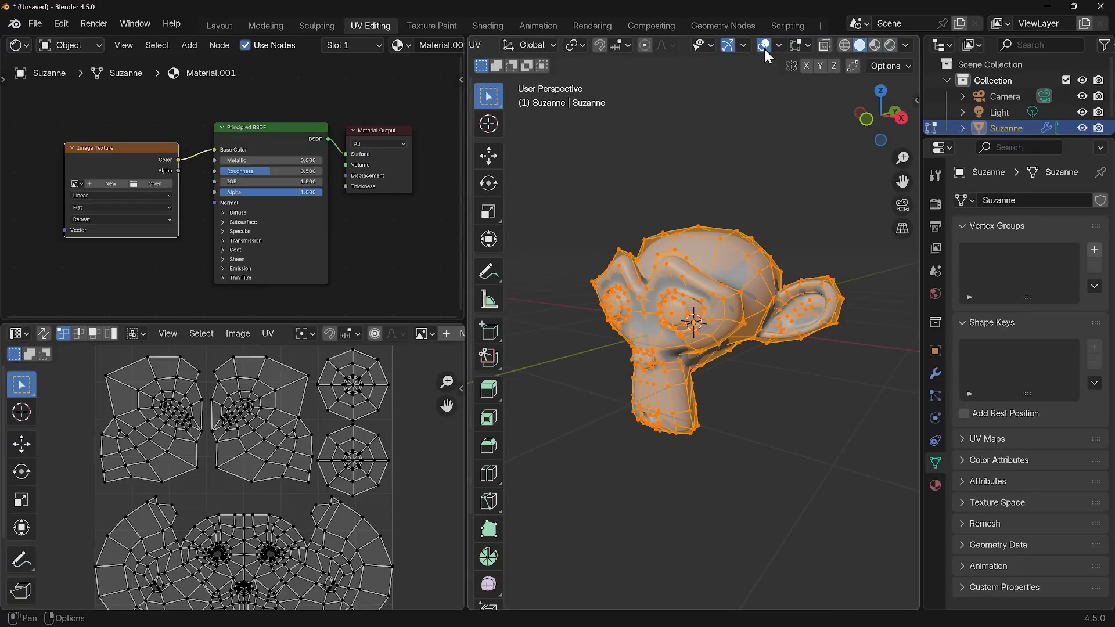
{"action": "left_click", "coordinate": [875, 44]}
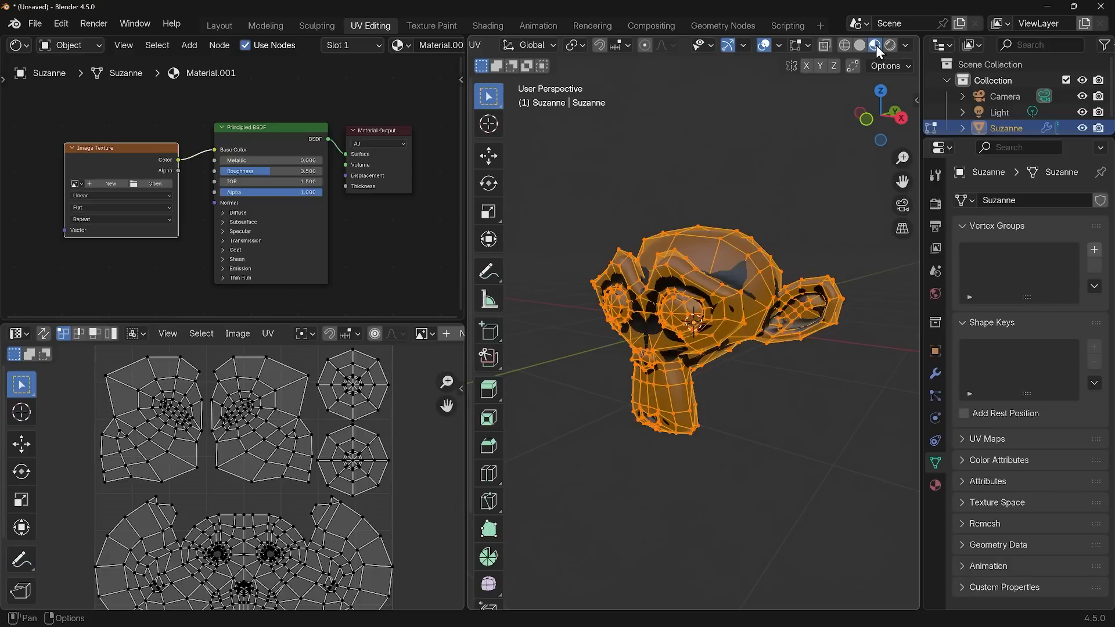
{"action": "middle_click_drag", "start_coordinate": [765, 312], "coordinate": [755, 311]}
{"action": "scroll", "coordinate": [755, 311], "scroll_direction": "up", "scroll_amount": 2}
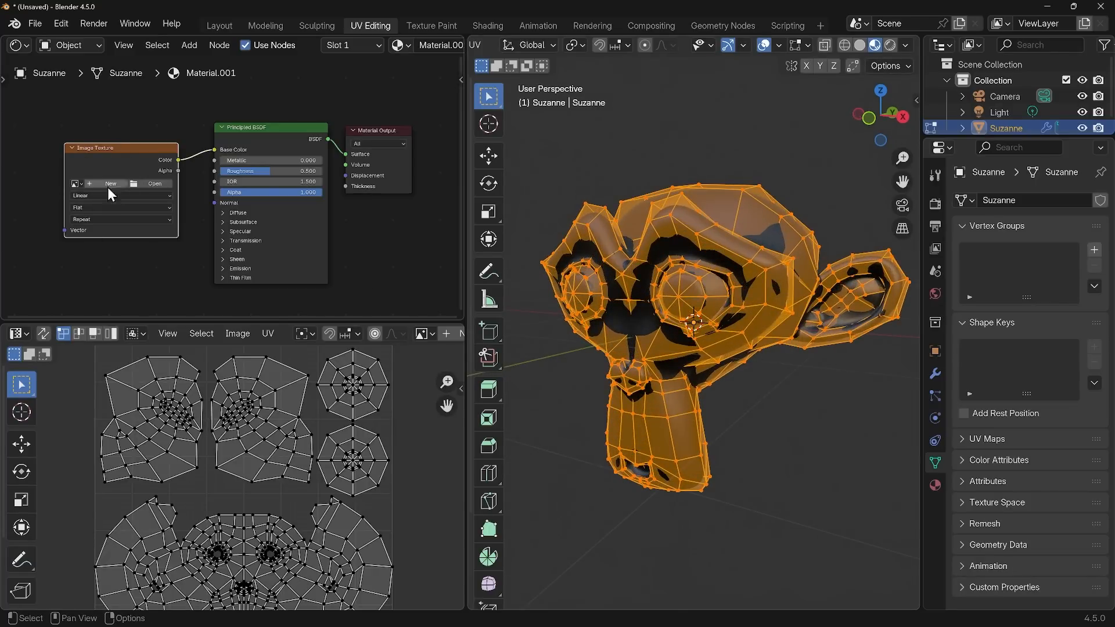
Load the image "leather dark worn.jpg" from the textures folder into the Image Texture node
{"action": "left_click", "coordinate": [148, 183]}
{"action": "left_click", "coordinate": [190, 222]}
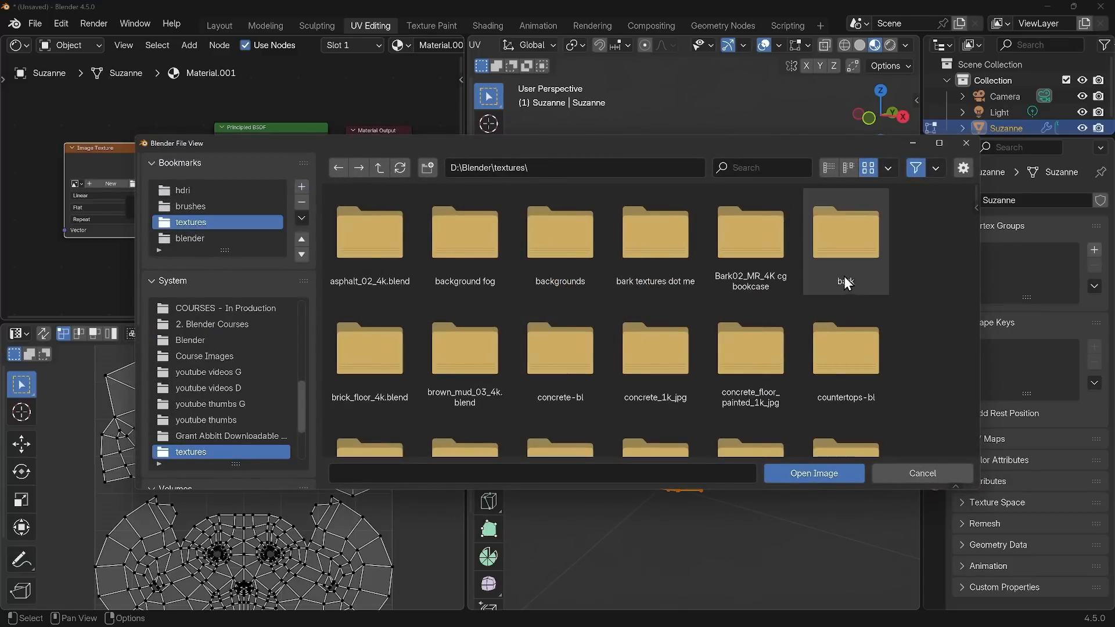
{"action": "scroll", "coordinate": [846, 283], "scroll_direction": "down", "scroll_amount": 15}
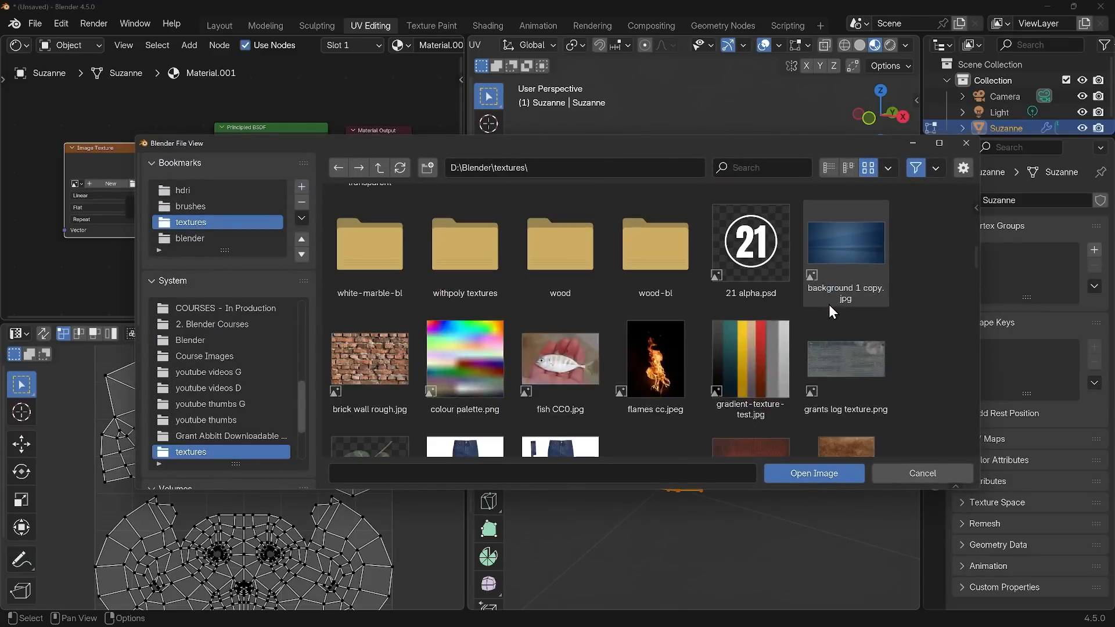
{"action": "scroll", "coordinate": [828, 305], "scroll_direction": "down", "scroll_amount": 3}
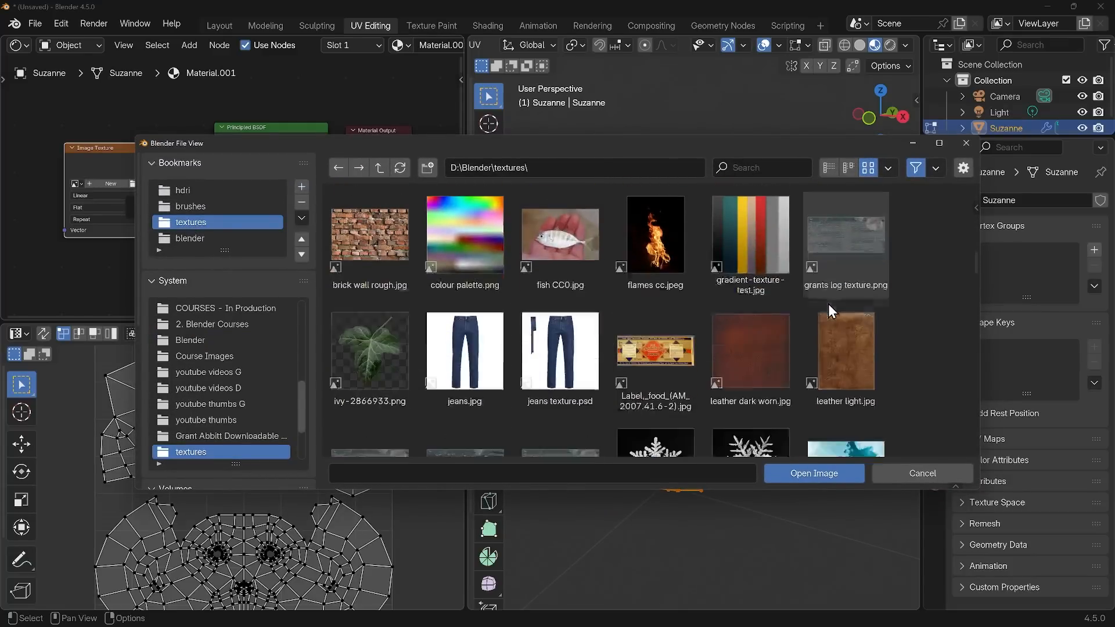
{"action": "left_click", "coordinate": [764, 360]}
{"action": "left_click", "coordinate": [807, 474]}
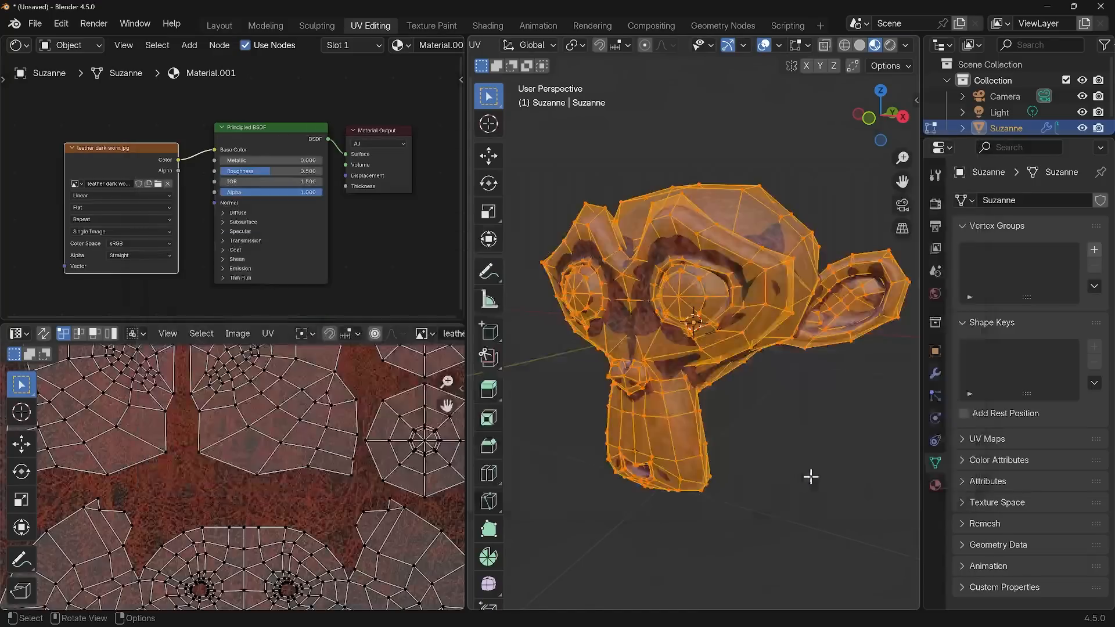
Turn off the 3D viewport overlays and inspect how the leather texture wraps around the monkey and its UV layout
{"action": "middle_click_drag", "start_coordinate": [678, 354], "coordinate": [691, 360]}
{"action": "left_click", "coordinate": [764, 47]}
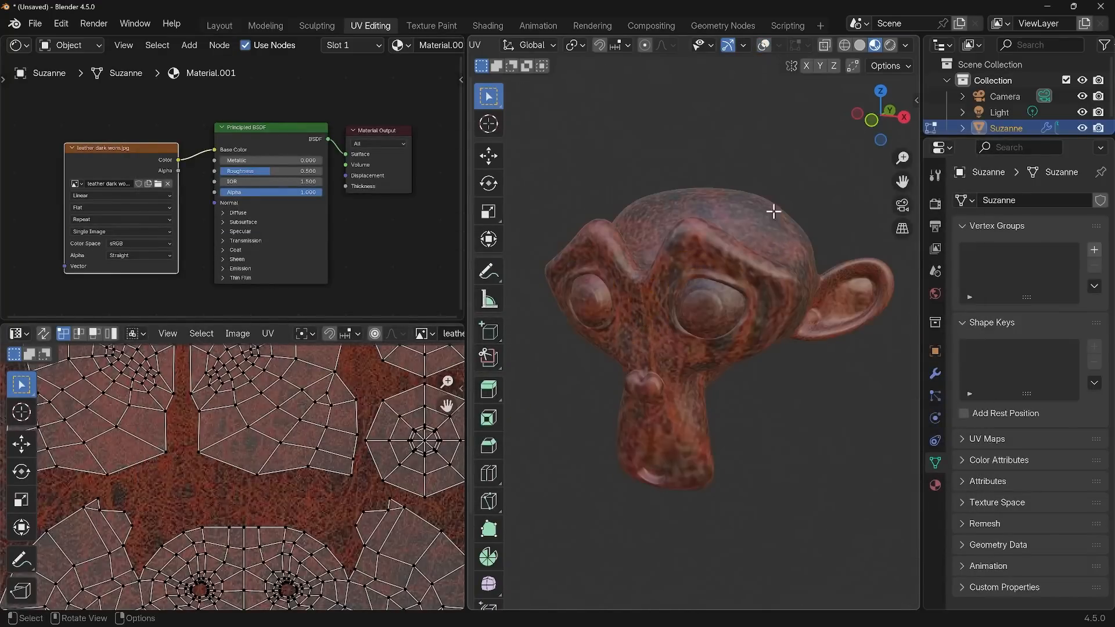
{"action": "middle_click_drag", "start_coordinate": [773, 211], "coordinate": [673, 441]}
{"action": "scroll", "coordinate": [316, 498], "scroll_direction": "down", "scroll_amount": 5}
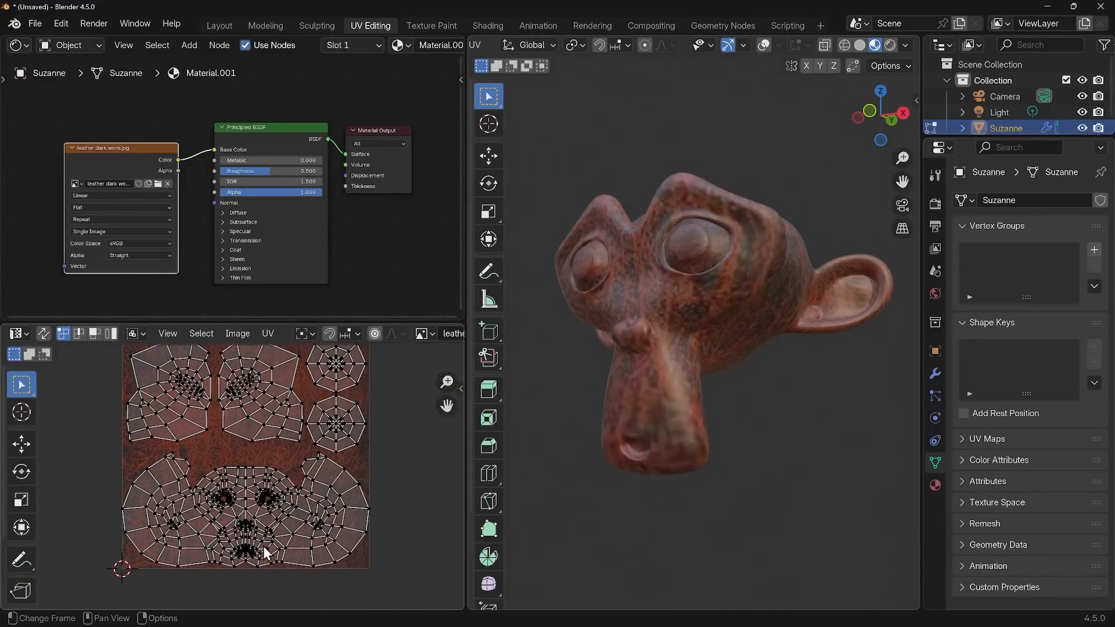
{"action": "middle_click_drag", "start_coordinate": [817, 312], "coordinate": [750, 377]}
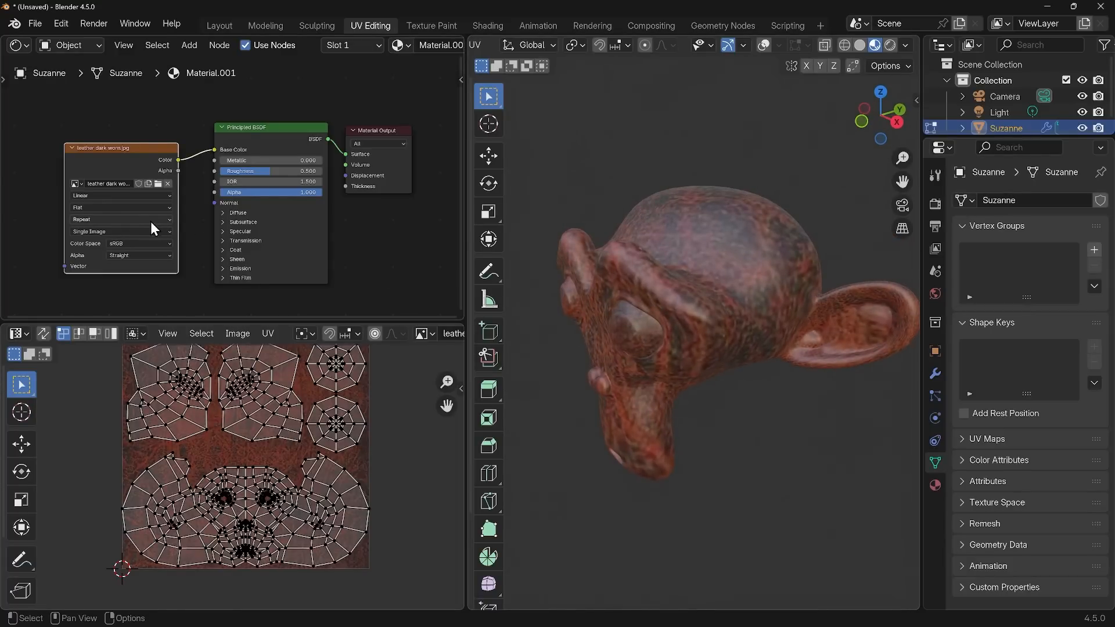
Find the Node Wrangler add-on in the preferences, check that it is enabled, and close the preferences
{"action": "middle_click_drag", "start_coordinate": [152, 222], "coordinate": [242, 218]}
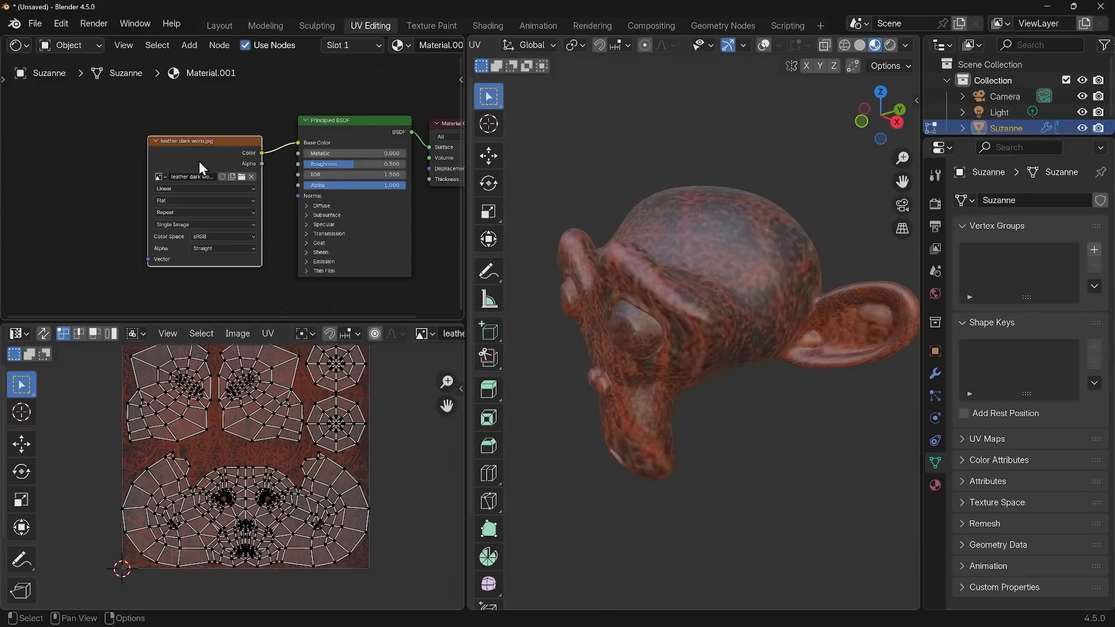
{"action": "left_click", "coordinate": [64, 25]}
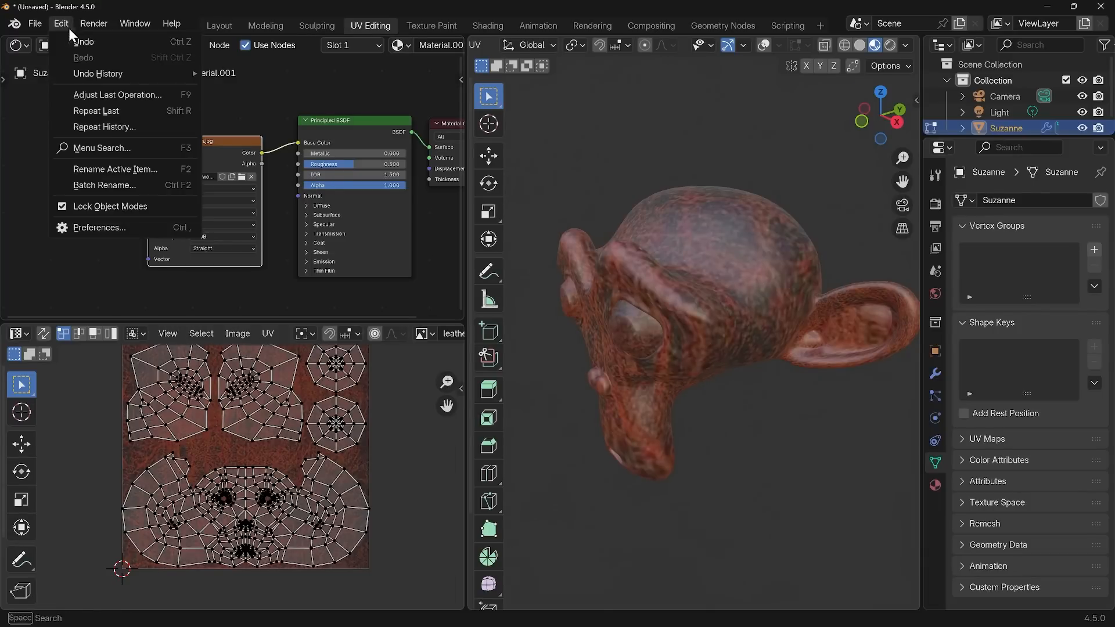
{"action": "left_click", "coordinate": [93, 226]}
{"action": "left_click", "coordinate": [215, 36]}
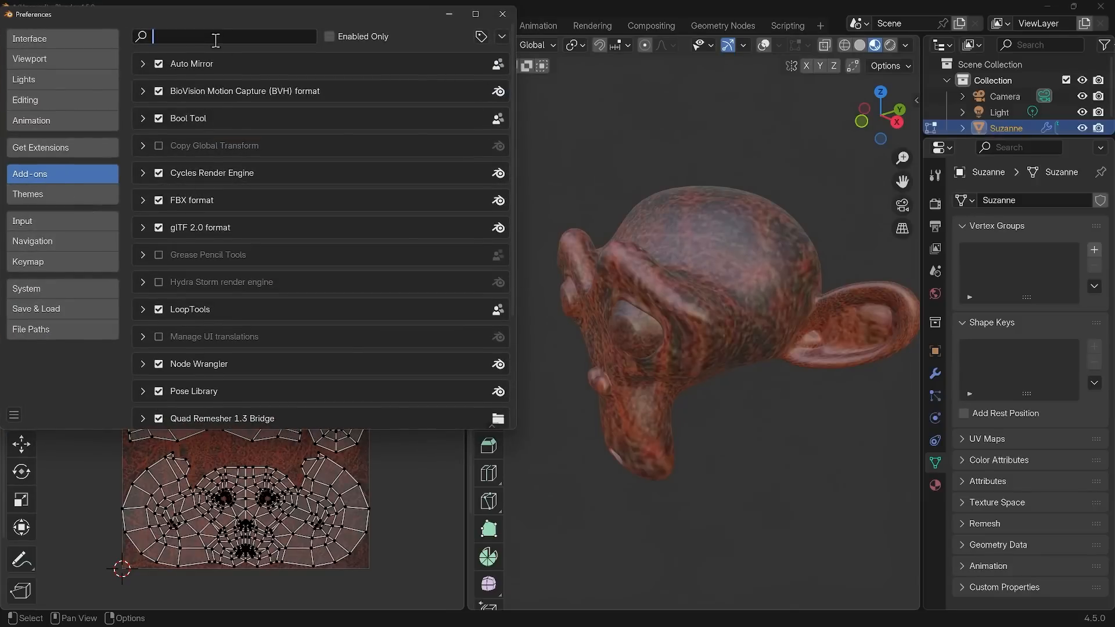
{"action": "type", "text": "node"}
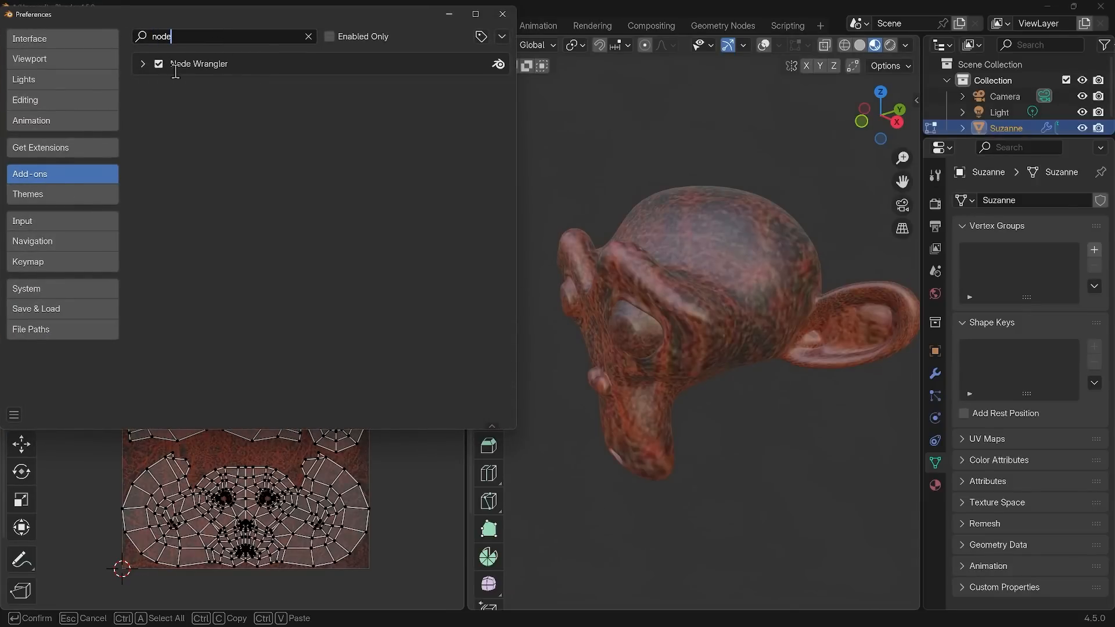
{"action": "left_click", "coordinate": [505, 17]}
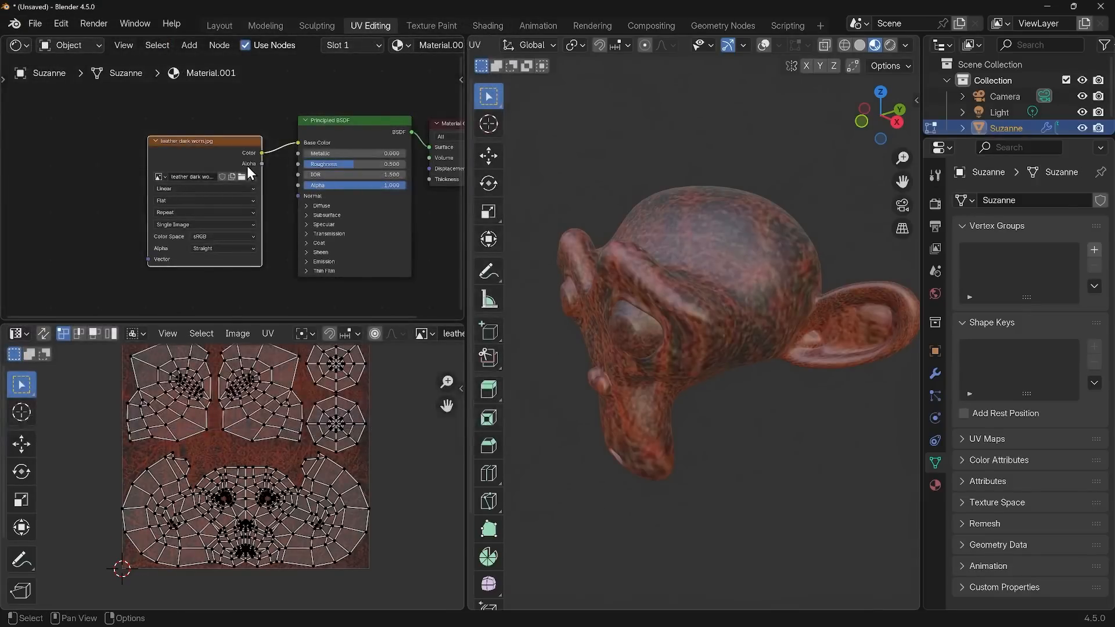
Add Texture Coordinate and Mapping nodes to the leather Image Texture node, using the UV output
{"action": "middle_click_drag", "start_coordinate": [247, 198], "coordinate": [317, 206]}
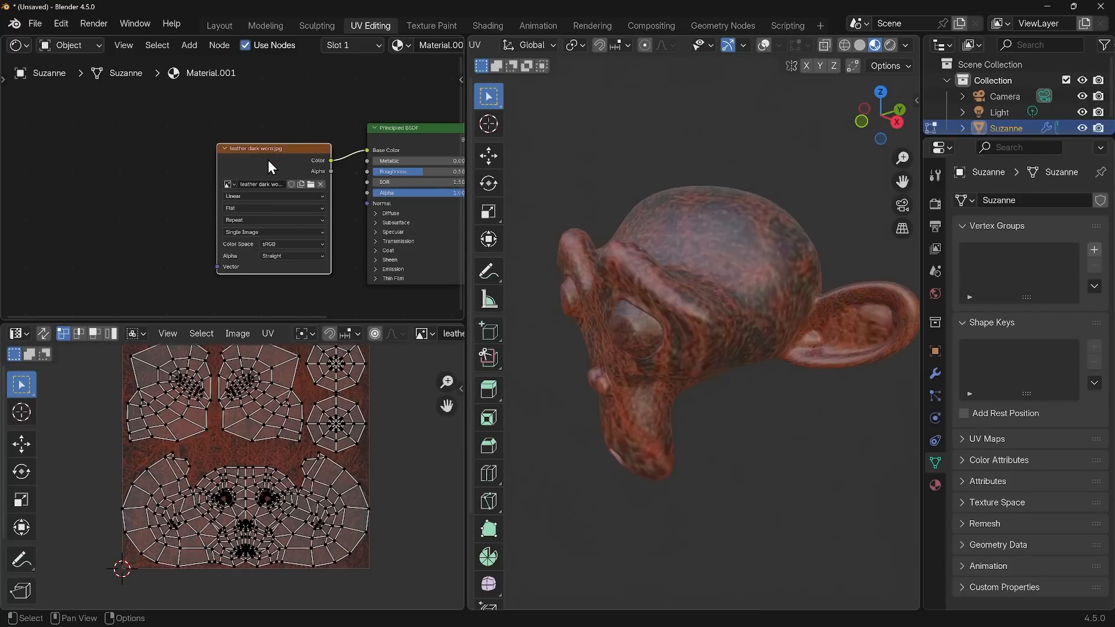
{"action": "key", "text": "ctrl+t"}
{"action": "middle_click_drag", "start_coordinate": [214, 215], "coordinate": [250, 175]}
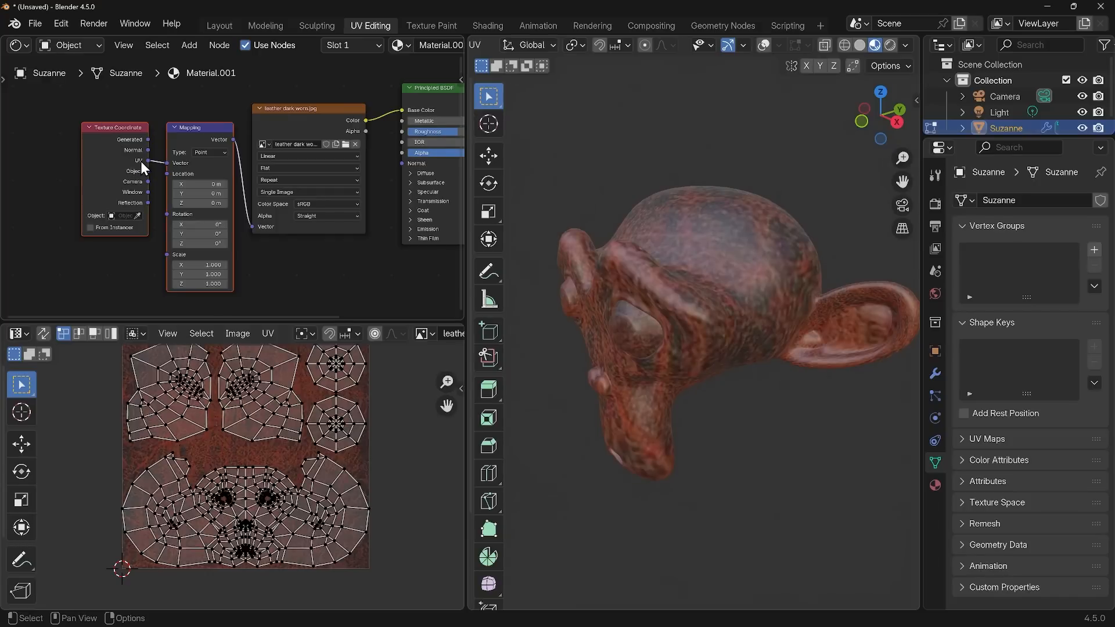
Set the Mapping node's Scale to 3 on X, Y and Z and check the leather on the monkey
{"action": "scroll", "coordinate": [186, 165], "scroll_direction": "up", "scroll_amount": 1}
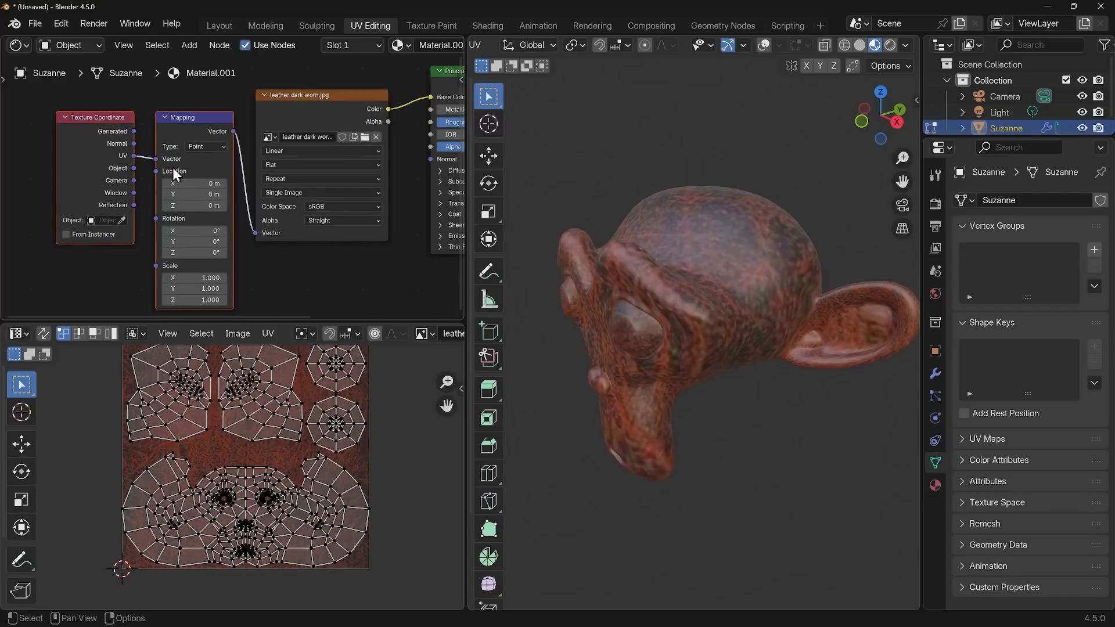
{"action": "left_click_drag", "start_coordinate": [200, 280], "coordinate": [200, 299]}
{"action": "type", "text": "3"}
{"action": "key", "text": "Return"}
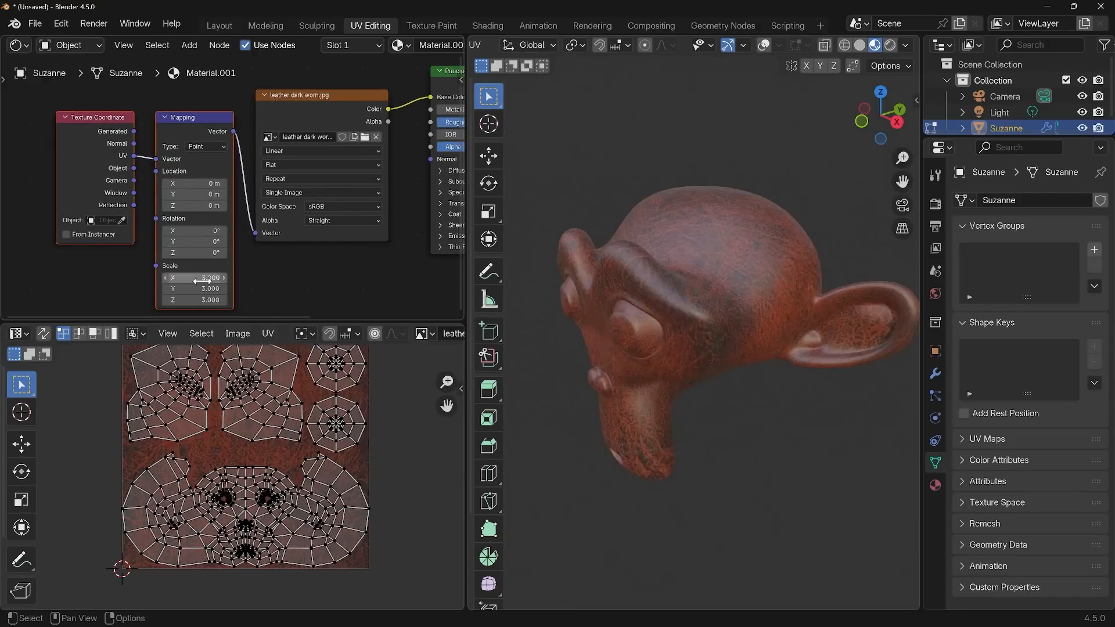
{"action": "middle_click_drag", "start_coordinate": [664, 363], "coordinate": [742, 326]}
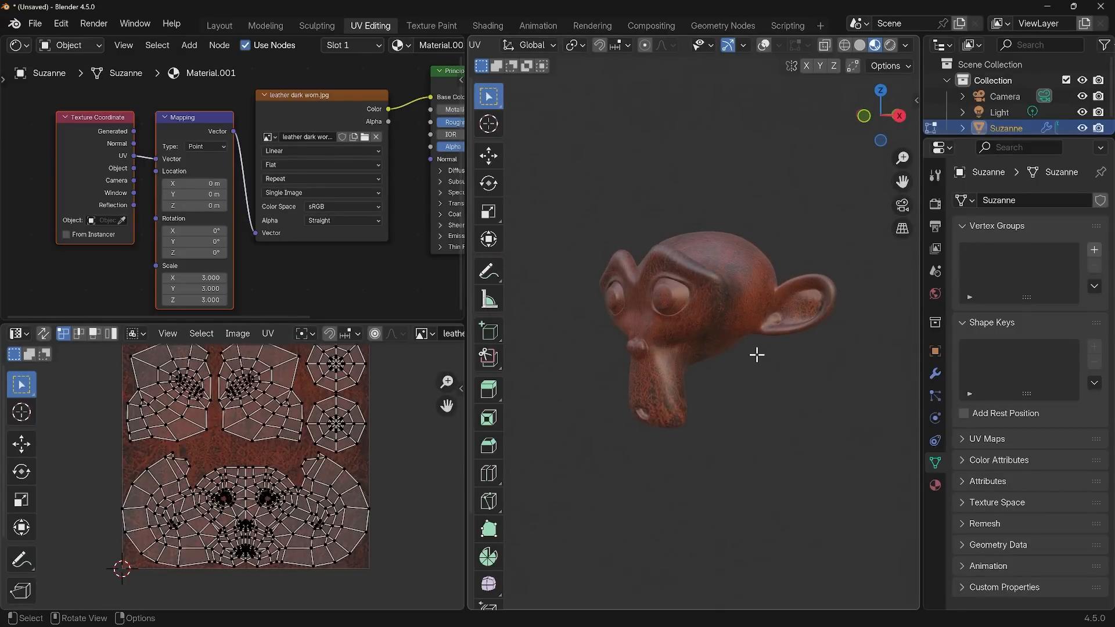
{"action": "middle_click_drag", "start_coordinate": [732, 279], "coordinate": [704, 299]}
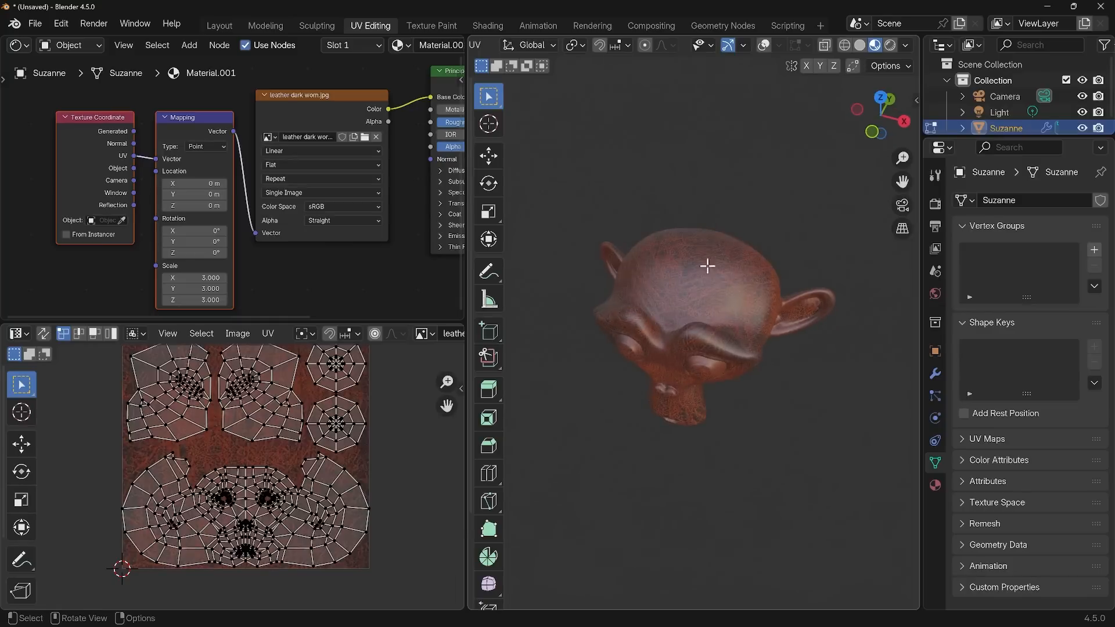
Maximize the node editor and duplicate the Texture Coordinate, Mapping, Image Texture and Principled BSDF nodes, placing the copies above the originals
{"action": "scroll", "coordinate": [356, 303], "scroll_direction": "down", "scroll_amount": 2}
{"action": "middle_click_drag", "start_coordinate": [356, 303], "coordinate": [264, 277]}
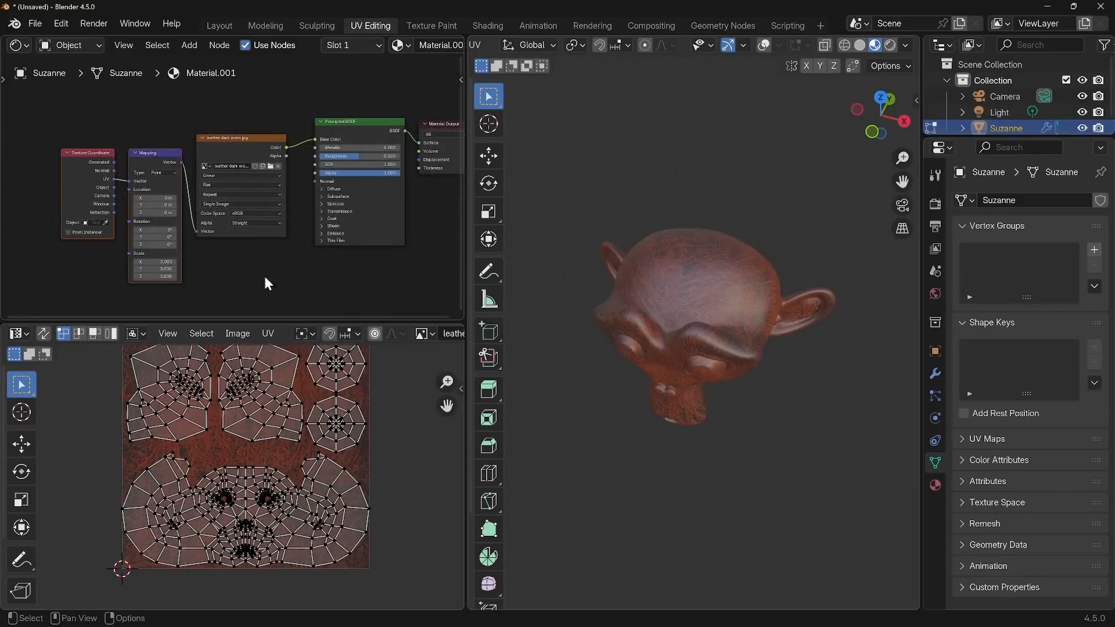
{"action": "key", "text": "ctrl+space"}
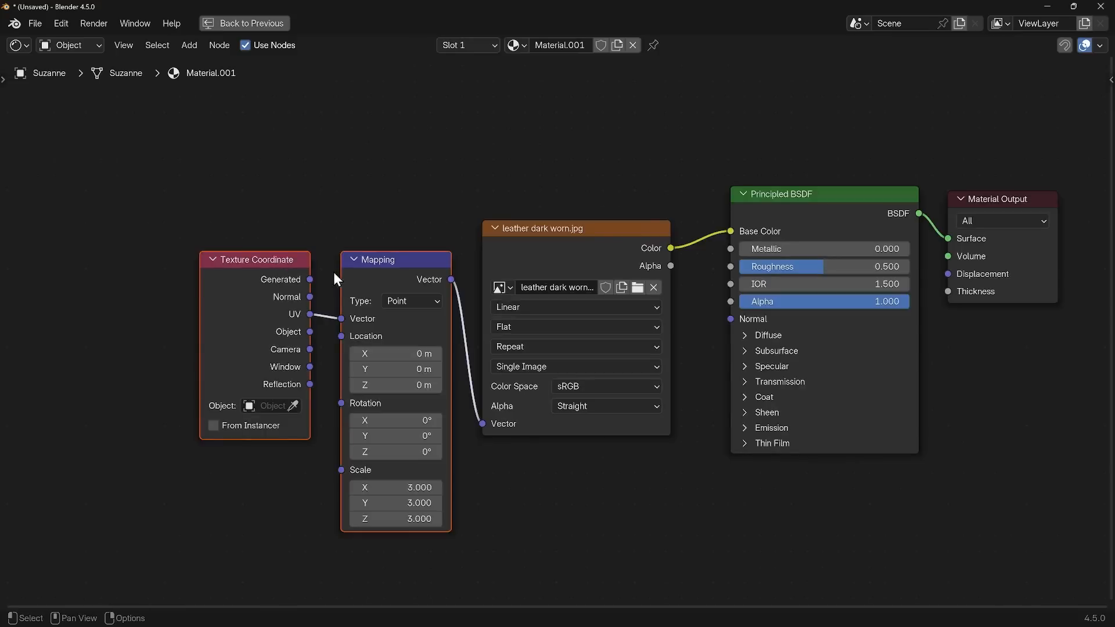
{"action": "scroll", "coordinate": [462, 403], "scroll_direction": "down", "scroll_amount": 4}
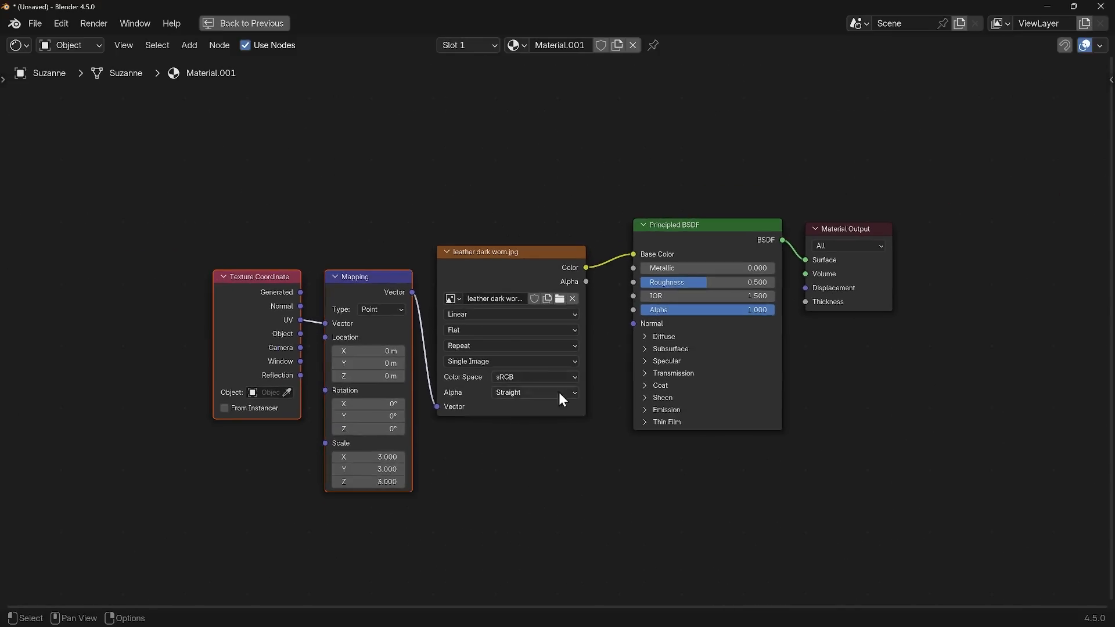
{"action": "left_click_drag", "start_coordinate": [216, 165], "coordinate": [674, 455]}
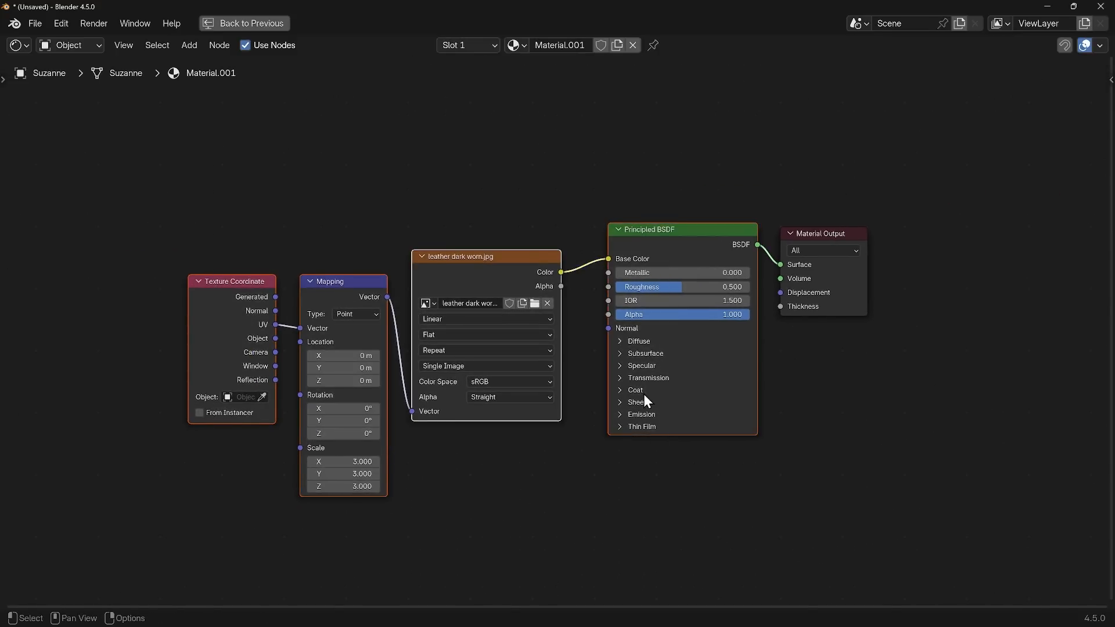
{"action": "left_click_drag", "start_coordinate": [644, 393], "coordinate": [586, 459]}
{"action": "key", "text": "shift+d"}
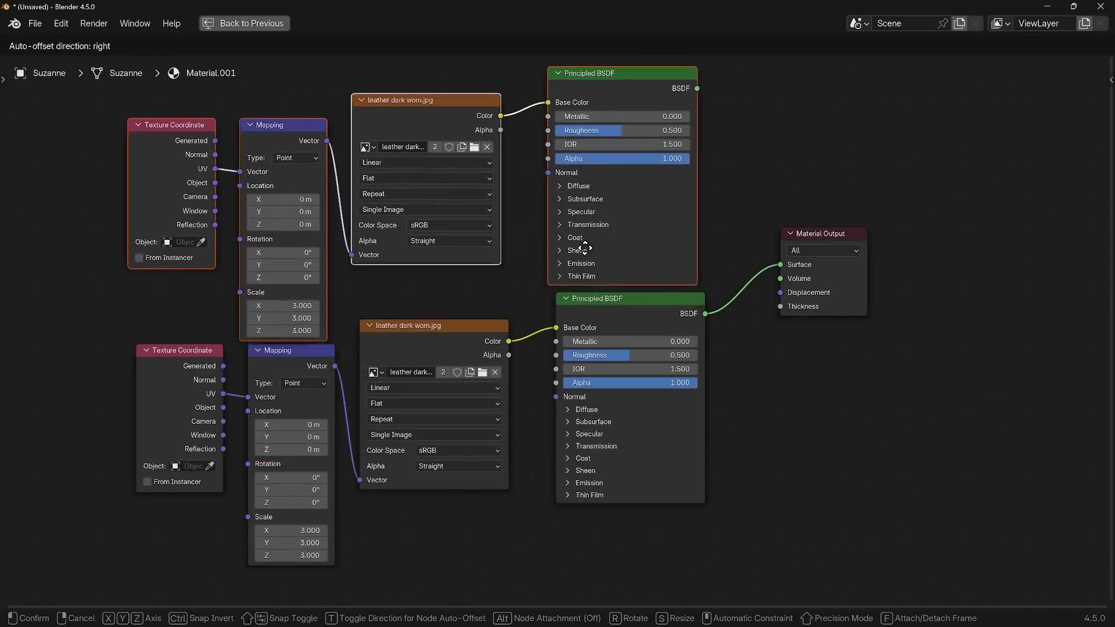
{"action": "left_click", "coordinate": [585, 223]}
{"action": "middle_click_drag", "start_coordinate": [486, 282], "coordinate": [517, 317]}
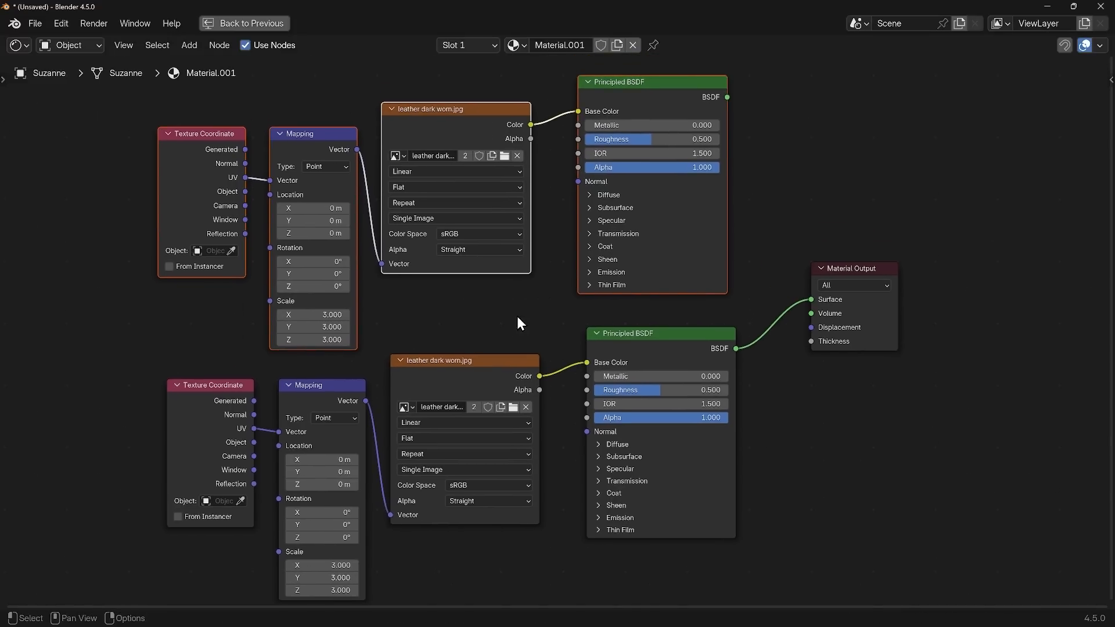
Set the duplicated Mapping node's Scale to 1 on X, Y and Z
{"action": "left_click_drag", "start_coordinate": [313, 314], "coordinate": [315, 340]}
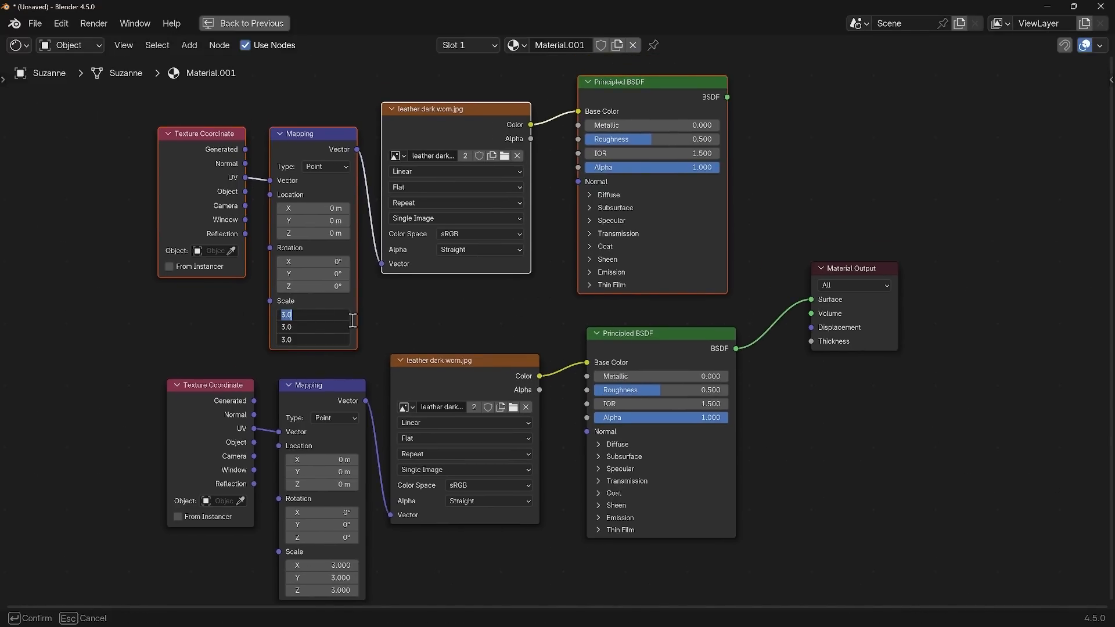
{"action": "type", "text": "1"}
{"action": "key", "text": "Return"}
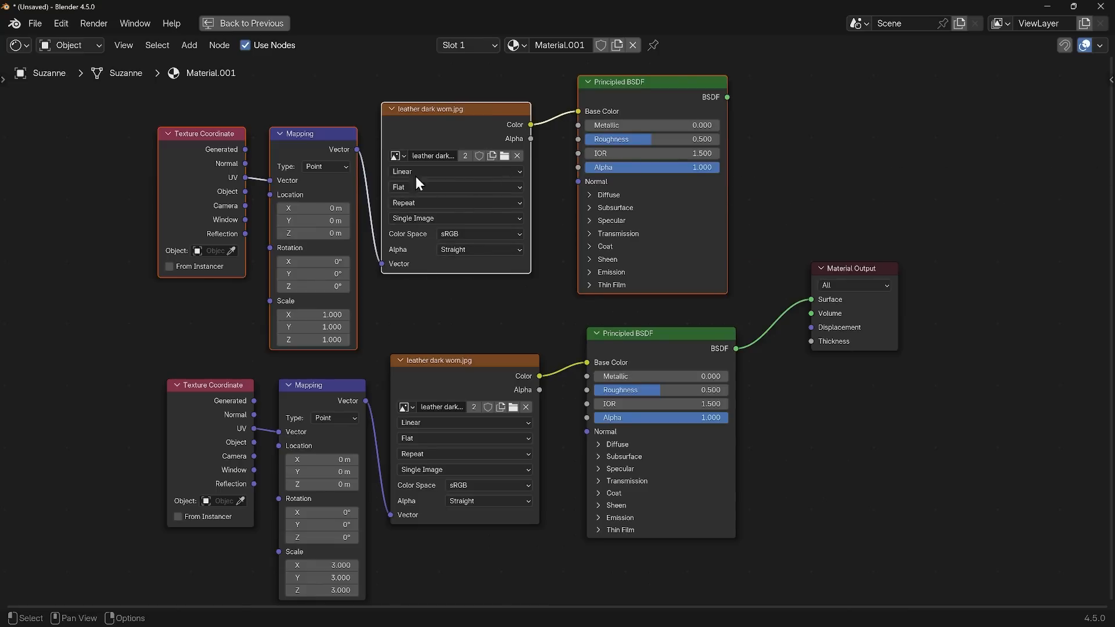
Load the image "21 alpha.psd" from the textures folder into the duplicated Image Texture node
{"action": "left_click", "coordinate": [504, 156]}
{"action": "scroll", "coordinate": [720, 261], "scroll_direction": "down", "scroll_amount": 10}
{"action": "scroll", "coordinate": [723, 266], "scroll_direction": "down", "scroll_amount": 5}
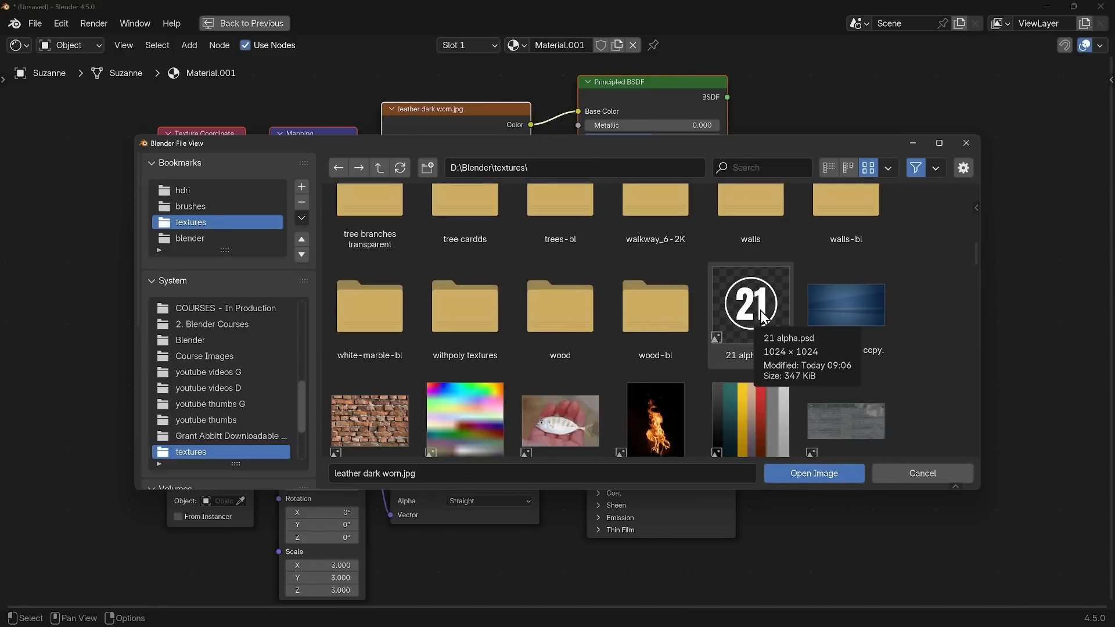
{"action": "left_click", "coordinate": [753, 357]}
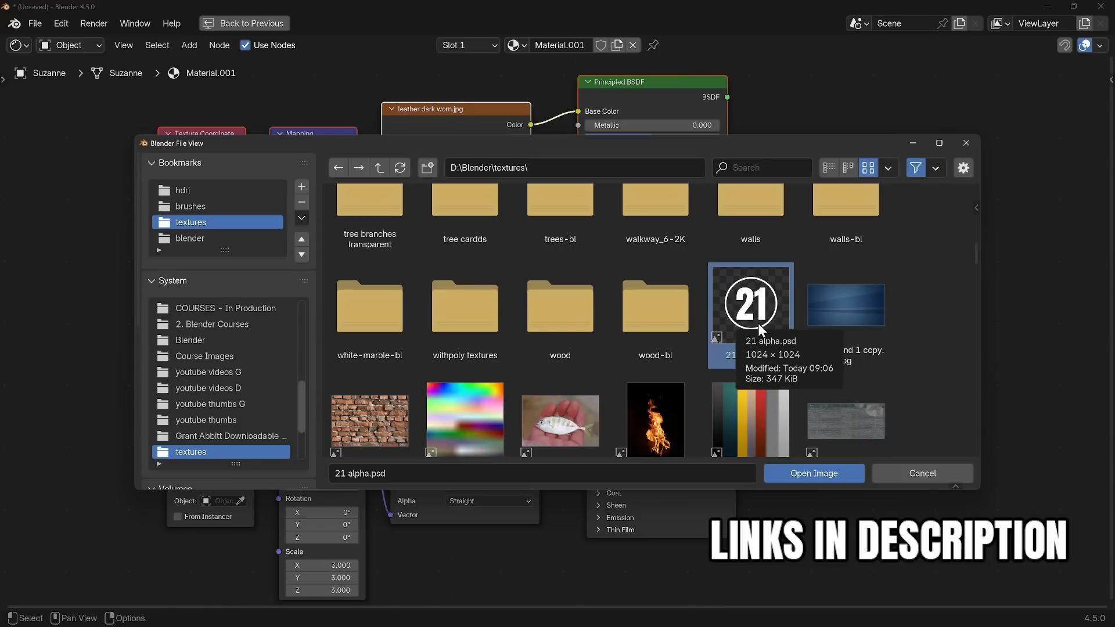
{"action": "left_click", "coordinate": [792, 477]}
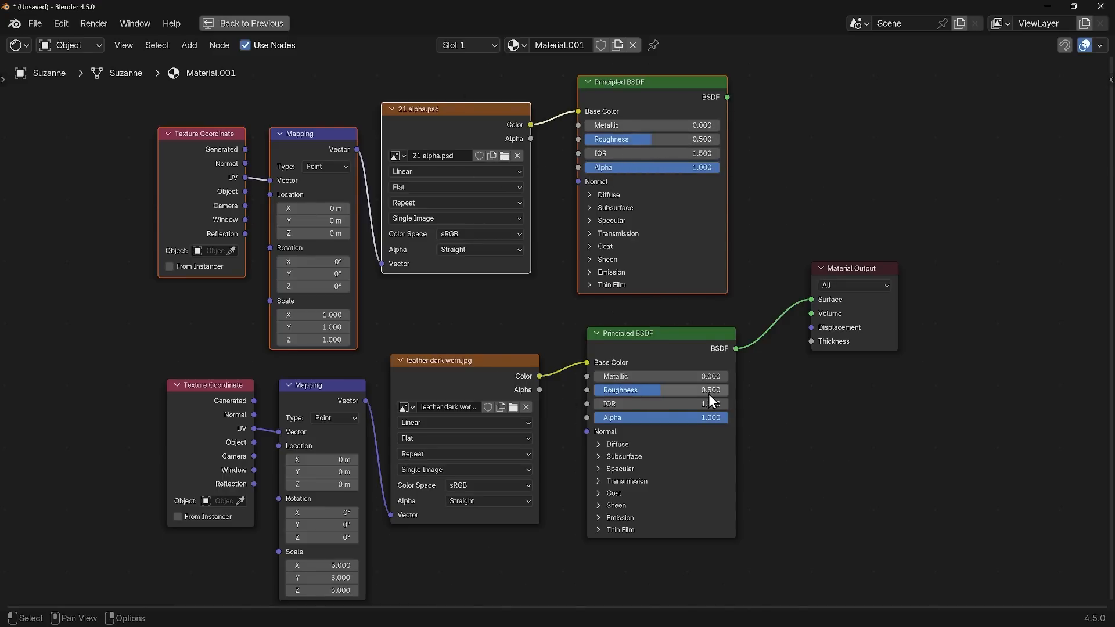
Set the leather Principled BSDF's Roughness to 0.811 and the duplicated Principled BSDF's Roughness to 0.202
{"action": "left_click_drag", "start_coordinate": [661, 391], "coordinate": [704, 390]}
{"action": "left_click_drag", "start_coordinate": [644, 138], "coordinate": [612, 140]}
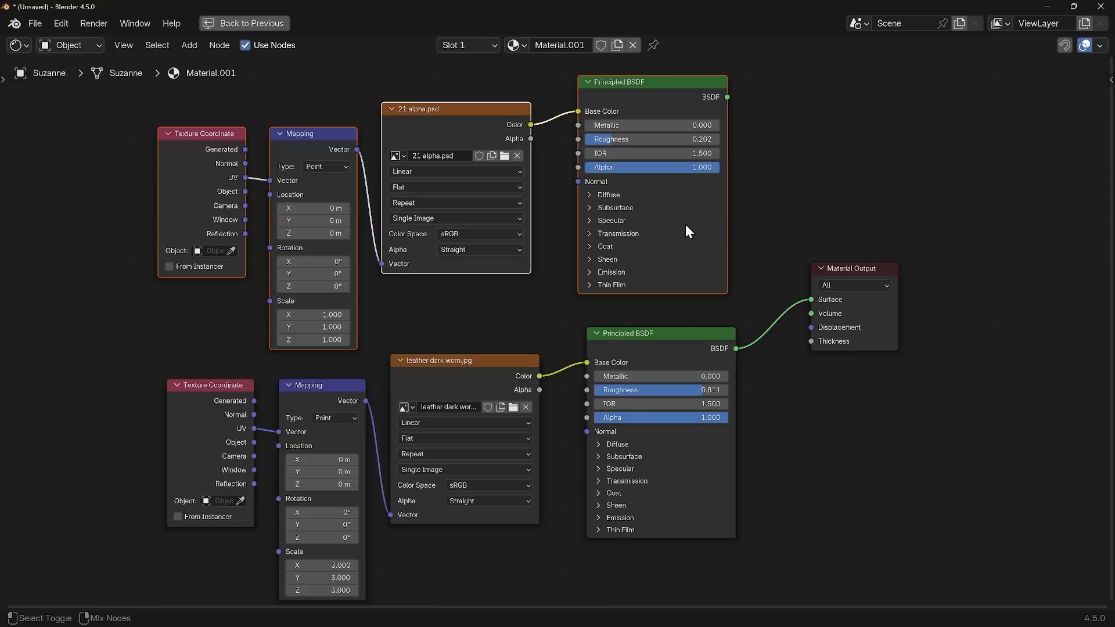
Combine the two Principled BSDF nodes with a Mix Shader and arrange it between them and the Material Output
{"action": "right_click_drag", "start_coordinate": [673, 207], "coordinate": [661, 381], "text": "ctrl+shift"}
{"action": "middle_click_drag", "start_coordinate": [943, 355], "coordinate": [782, 370]}
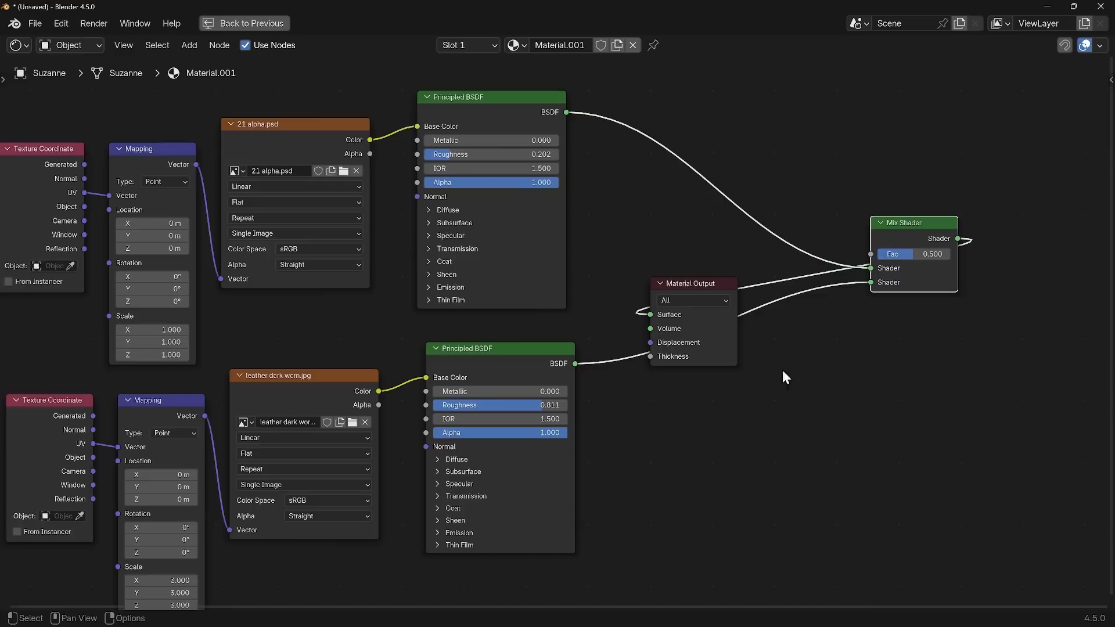
{"action": "left_click_drag", "start_coordinate": [915, 228], "coordinate": [663, 226]}
{"action": "left_click_drag", "start_coordinate": [715, 287], "coordinate": [837, 209]}
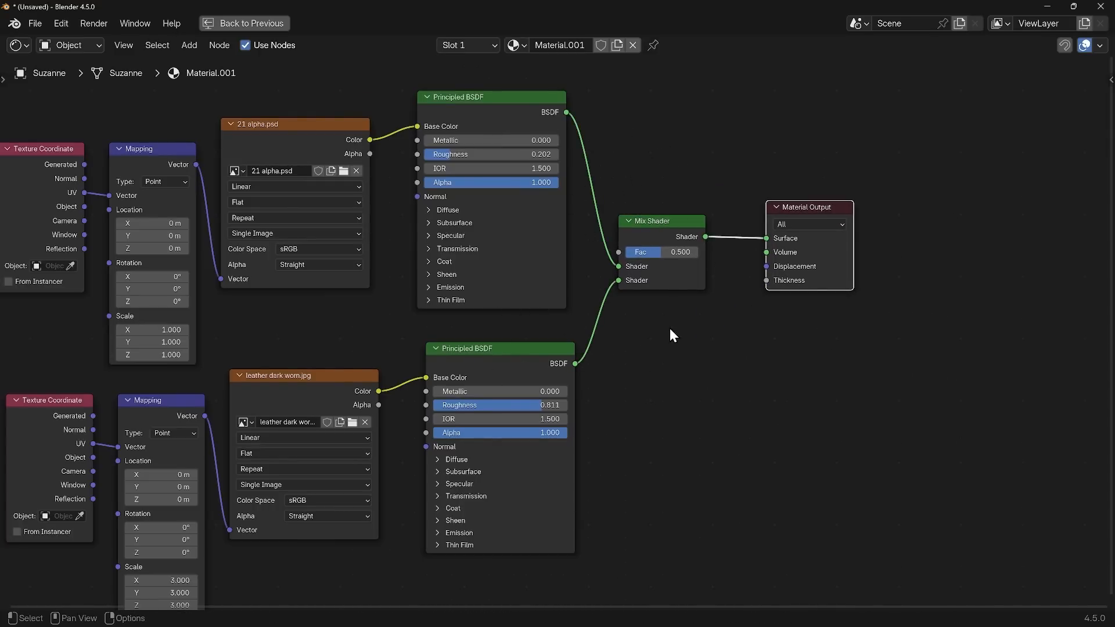
Restore the full workspace layout and inspect the mixed material on the monkey from several angles
{"action": "key", "text": "ctrl+space"}
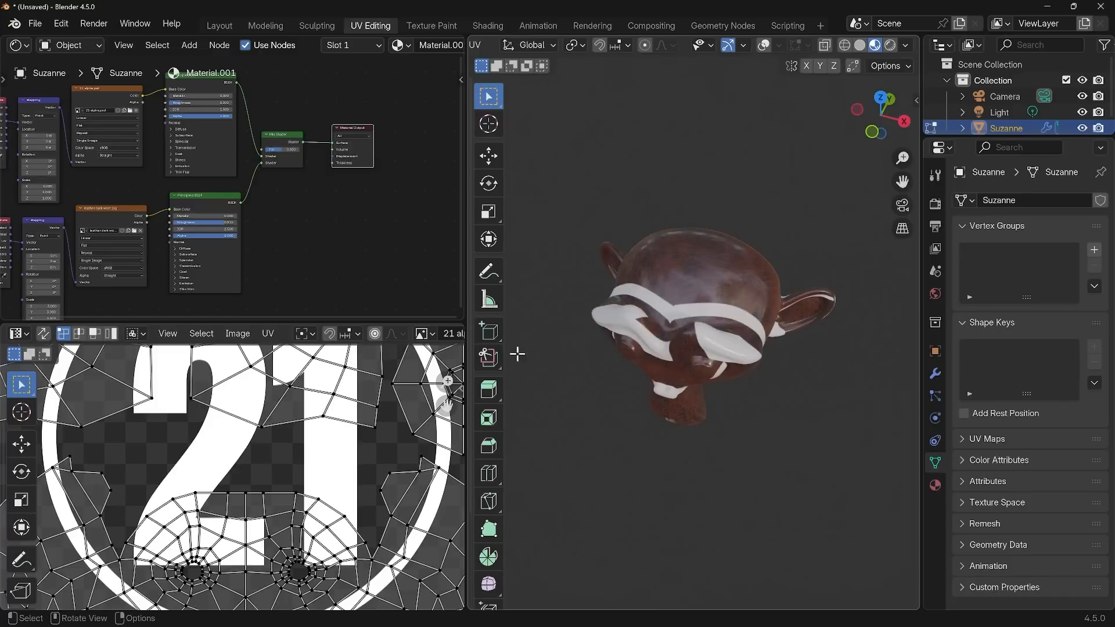
{"action": "middle_click_drag", "start_coordinate": [852, 346], "coordinate": [743, 350]}
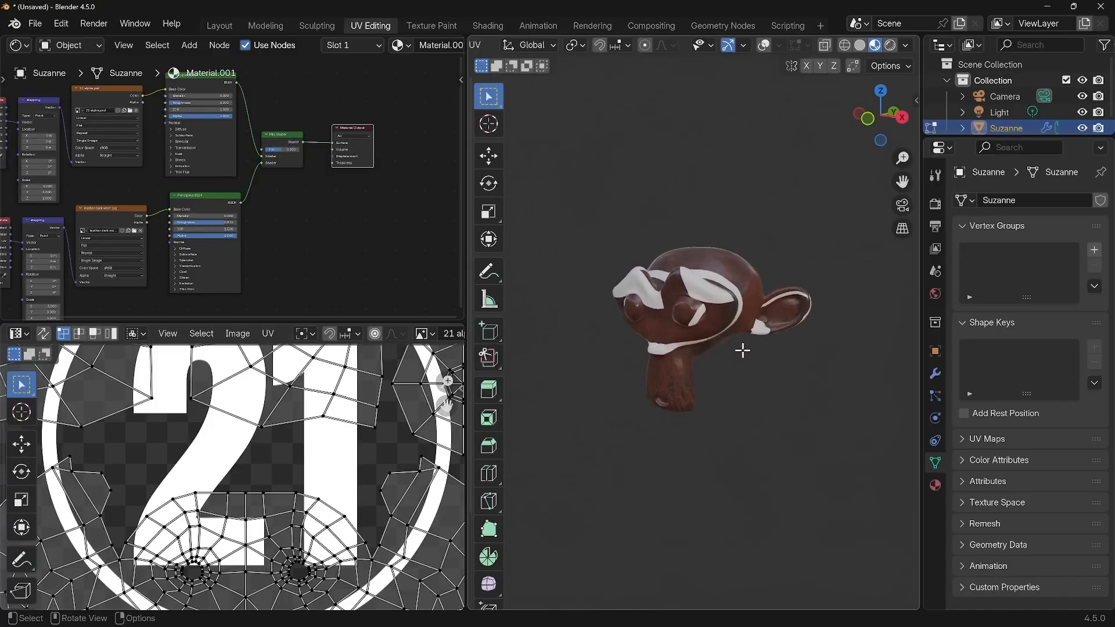
{"action": "scroll", "coordinate": [743, 350], "scroll_direction": "up", "scroll_amount": 3}
{"action": "middle_click_drag", "start_coordinate": [769, 215], "coordinate": [891, 336]}
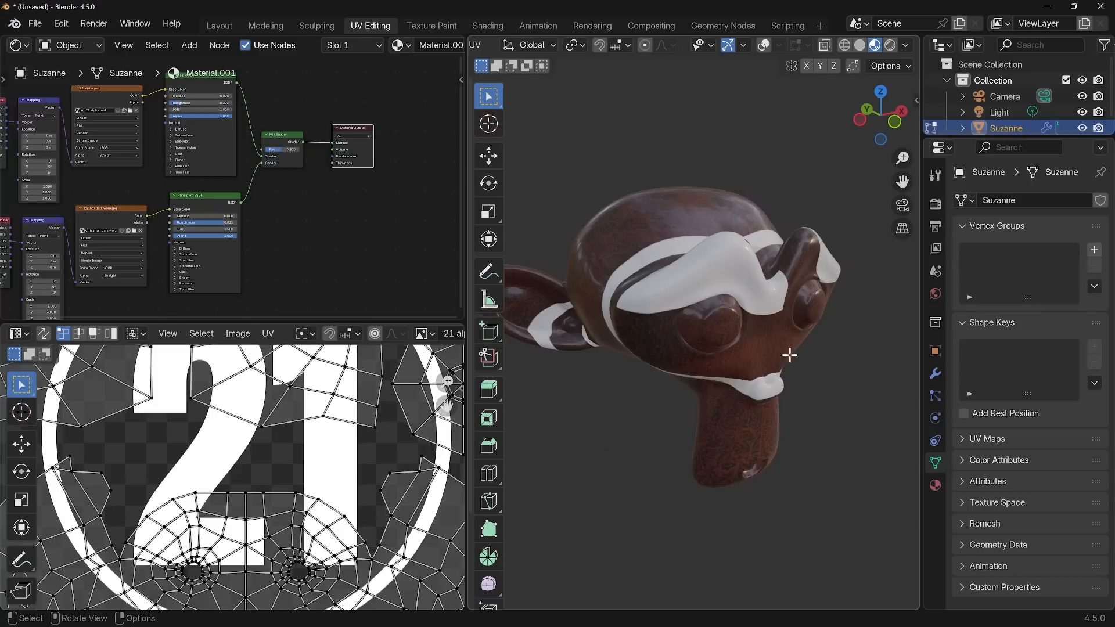
{"action": "middle_click_drag", "start_coordinate": [789, 355], "coordinate": [716, 338]}
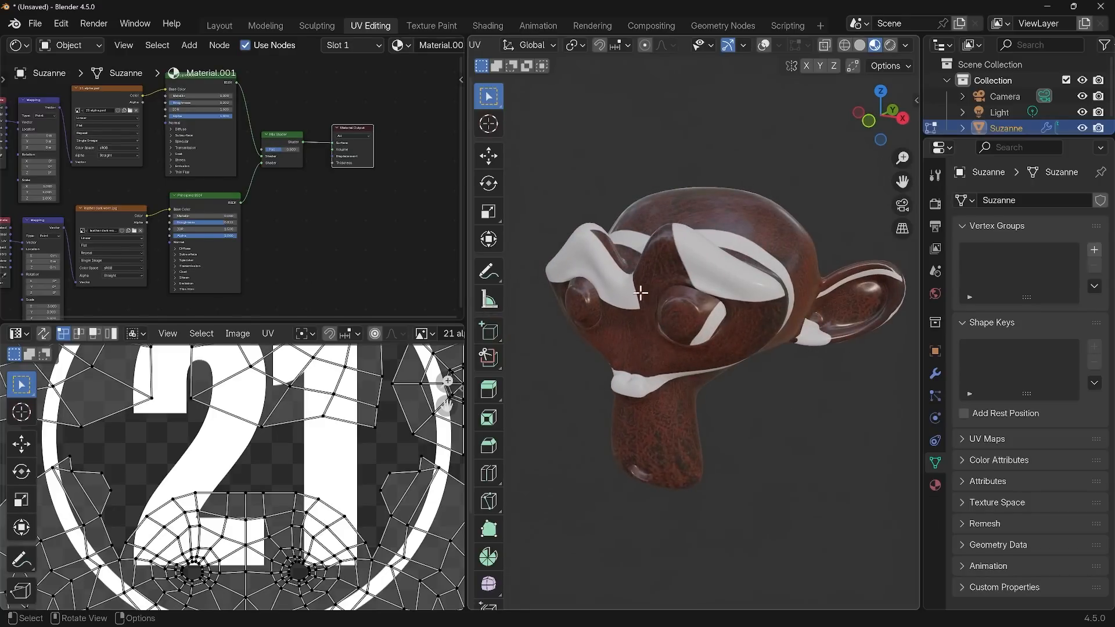
Try the Mix Shader's Fac at 1.000 and at 0.000 to compare the two materials on the monkey
{"action": "scroll", "coordinate": [313, 203], "scroll_direction": "up", "scroll_amount": 3}
{"action": "scroll", "coordinate": [345, 157], "scroll_direction": "up", "scroll_amount": 2}
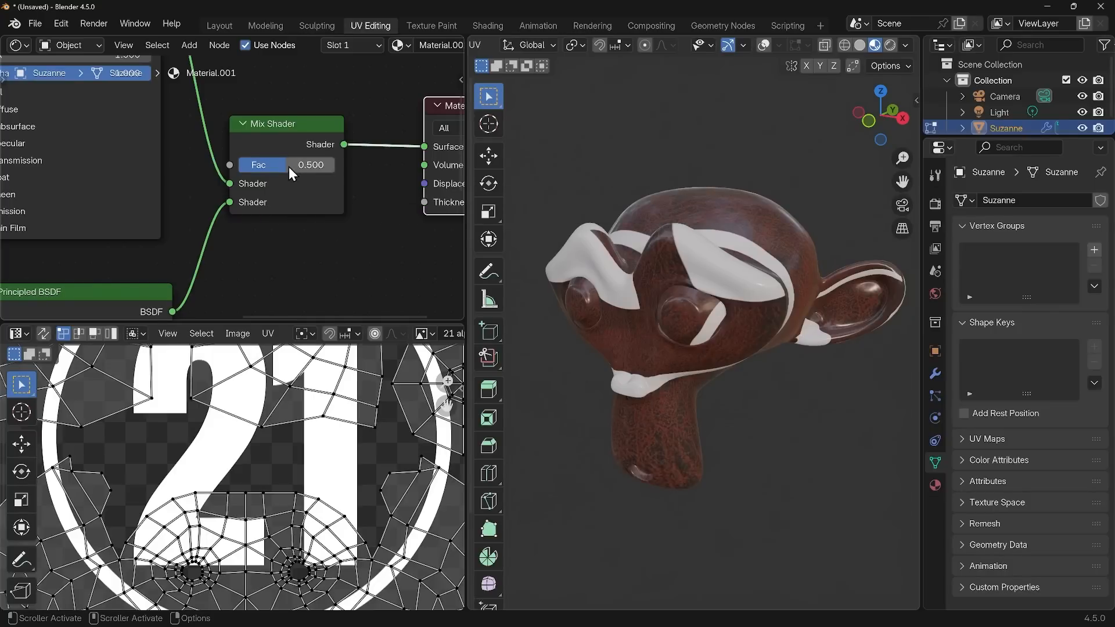
{"action": "left_click_drag", "start_coordinate": [288, 166], "coordinate": [332, 166]}
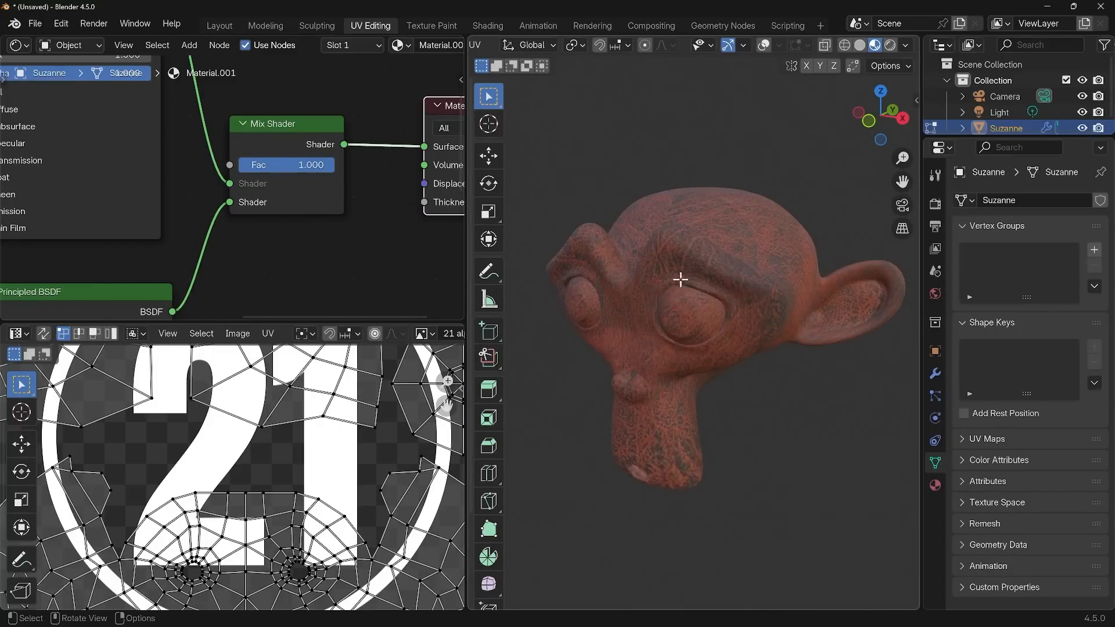
{"action": "scroll", "coordinate": [212, 265], "scroll_direction": "down", "scroll_amount": 2}
{"action": "middle_click_drag", "start_coordinate": [211, 265], "coordinate": [259, 159]}
{"action": "middle_click_drag", "start_coordinate": [369, 166], "coordinate": [337, 289]}
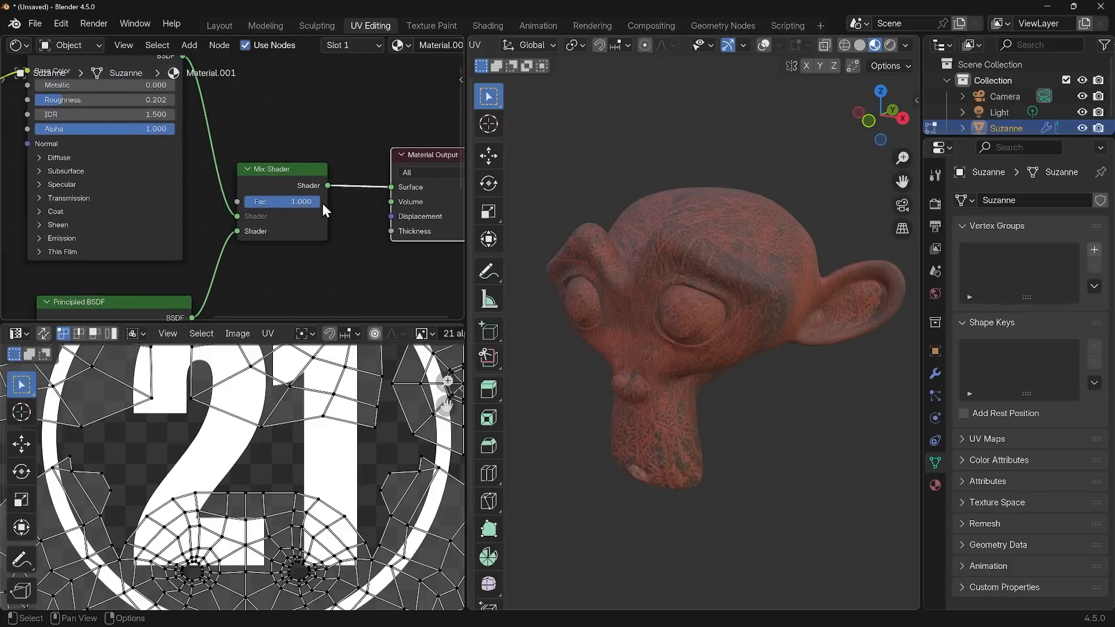
{"action": "left_click_drag", "start_coordinate": [315, 201], "coordinate": [247, 200]}
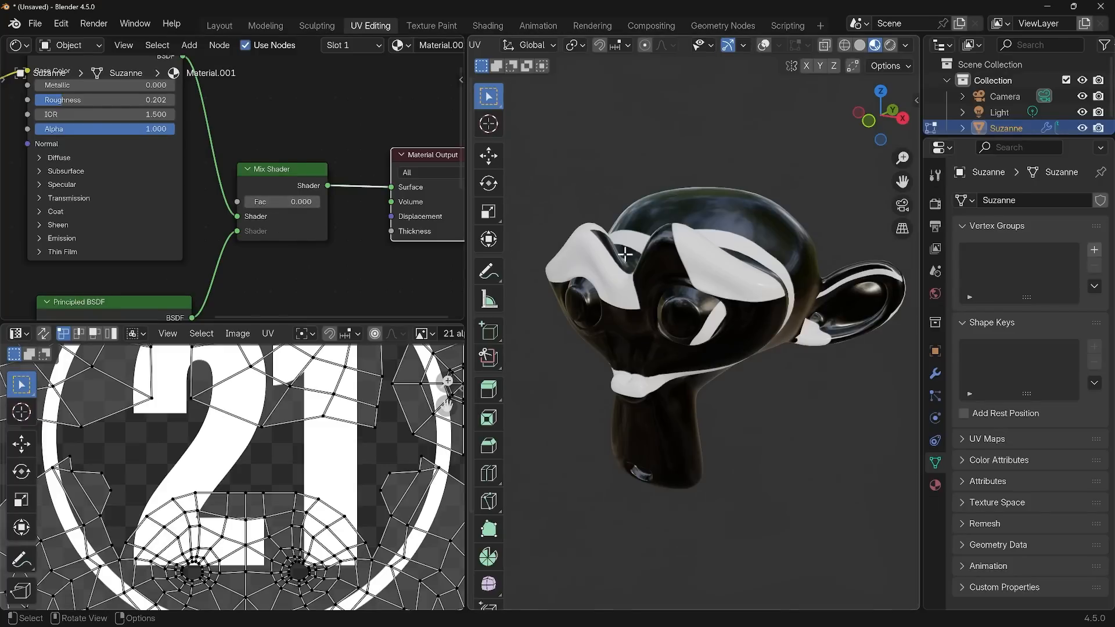
Connect the Alpha output of the 21 alpha.psd node to the Mix Shader's Fac input
{"action": "scroll", "coordinate": [285, 221], "scroll_direction": "down", "scroll_amount": 1}
{"action": "middle_click_drag", "start_coordinate": [285, 221], "coordinate": [340, 222]}
{"action": "scroll", "coordinate": [113, 126], "scroll_direction": "down", "scroll_amount": 1}
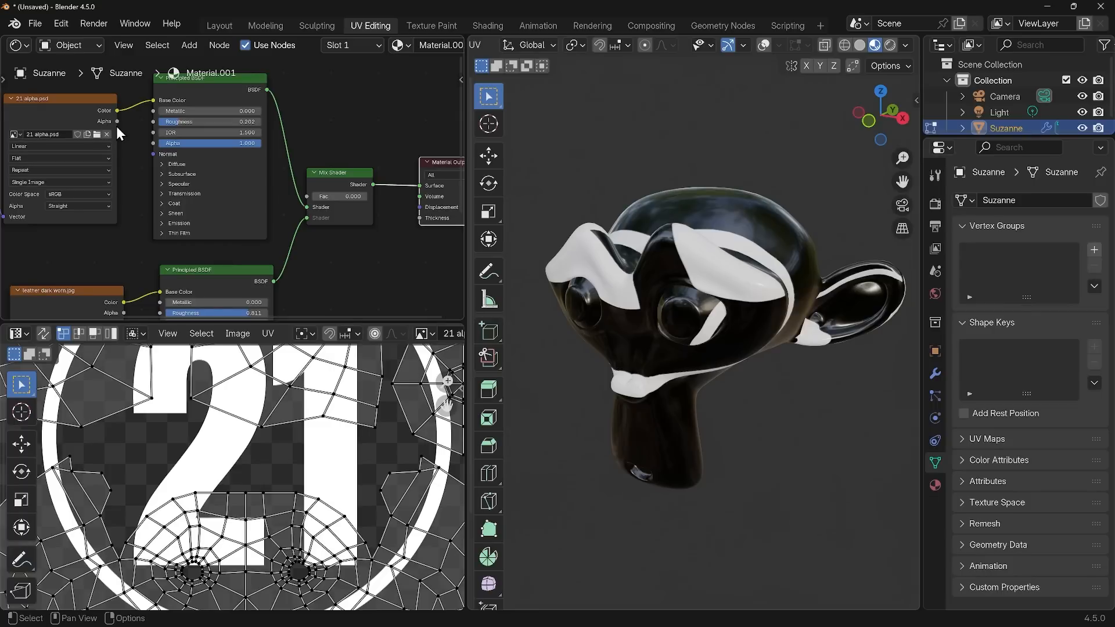
{"action": "left_click_drag", "start_coordinate": [116, 121], "coordinate": [307, 197]}
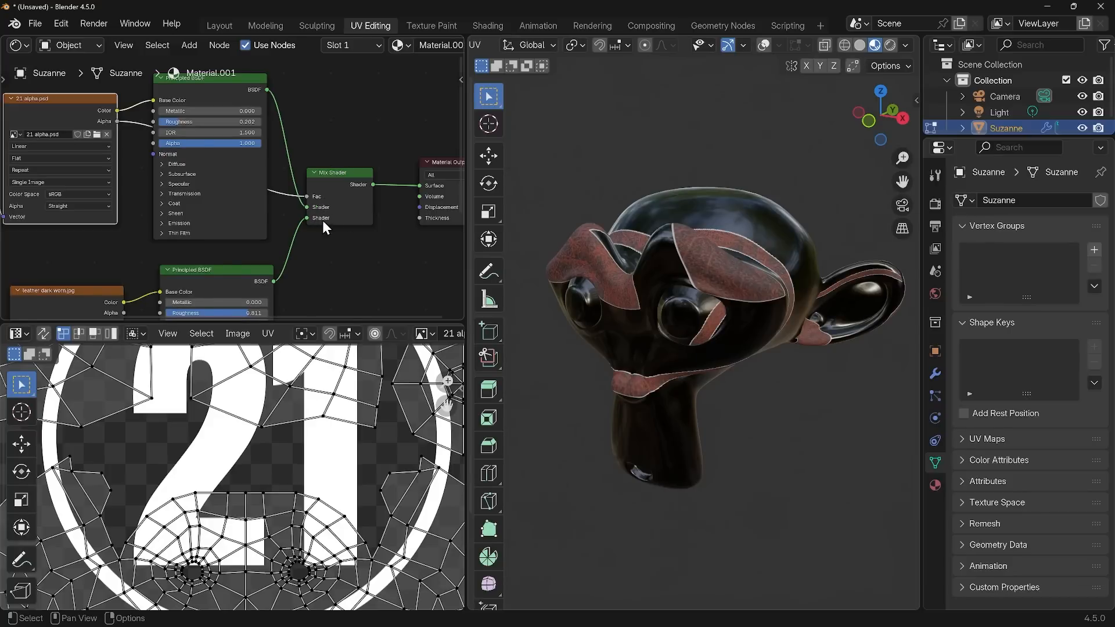
Swap the two Shader inputs of the Mix Shader node and check the result on the monkey
{"action": "mouse_move", "coordinate": [692, 313]}
{"action": "middle_mouse_down"}
{"action": "mouse_move", "coordinate": [816, 320]}
{"action": "mouse_move", "coordinate": [752, 327]}
{"action": "mouse_move", "coordinate": [691, 304]}
{"action": "middle_mouse_up"}
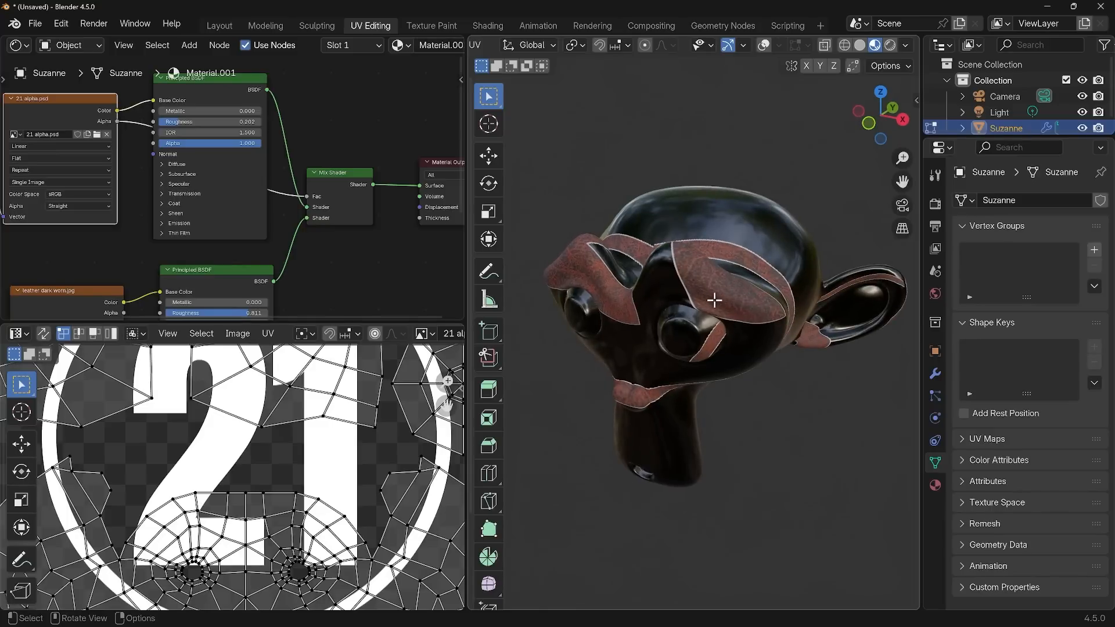
{"action": "left_click", "coordinate": [344, 203]}
{"action": "key", "text": "alt+s"}
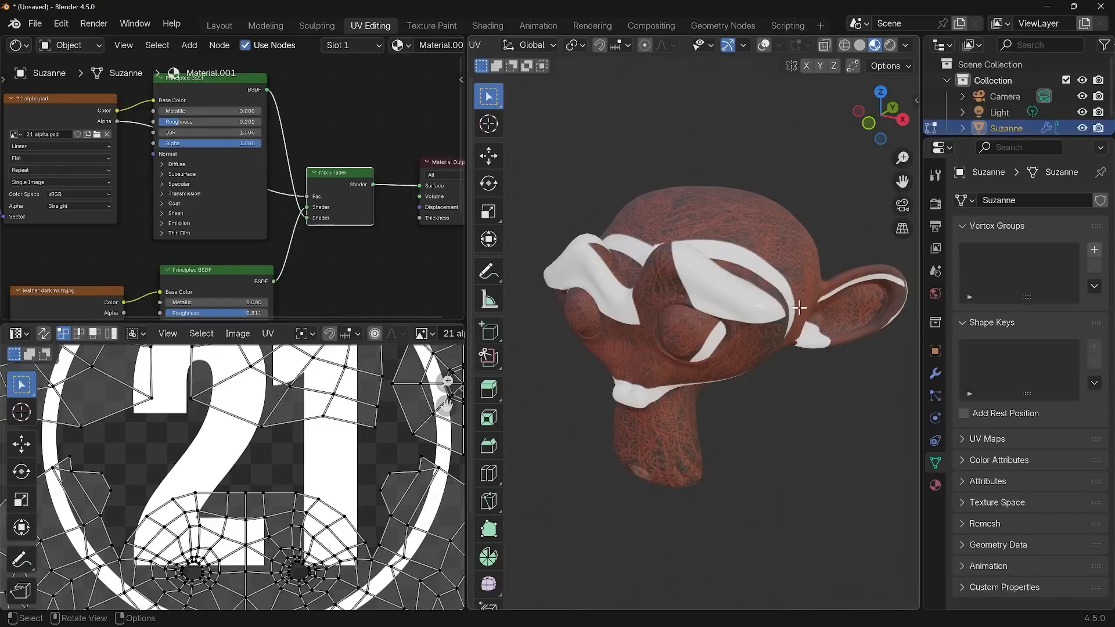
{"action": "middle_click_drag", "start_coordinate": [800, 308], "coordinate": [691, 258]}
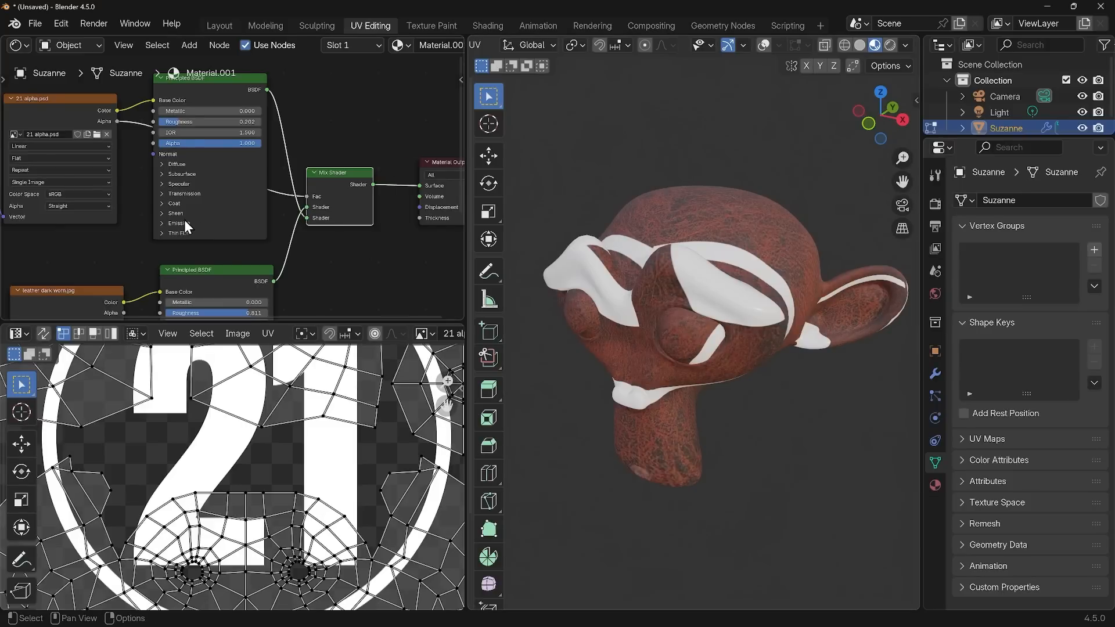
Add a second UV map to the monkey mesh
{"action": "scroll", "coordinate": [192, 174], "scroll_direction": "down", "scroll_amount": 3}
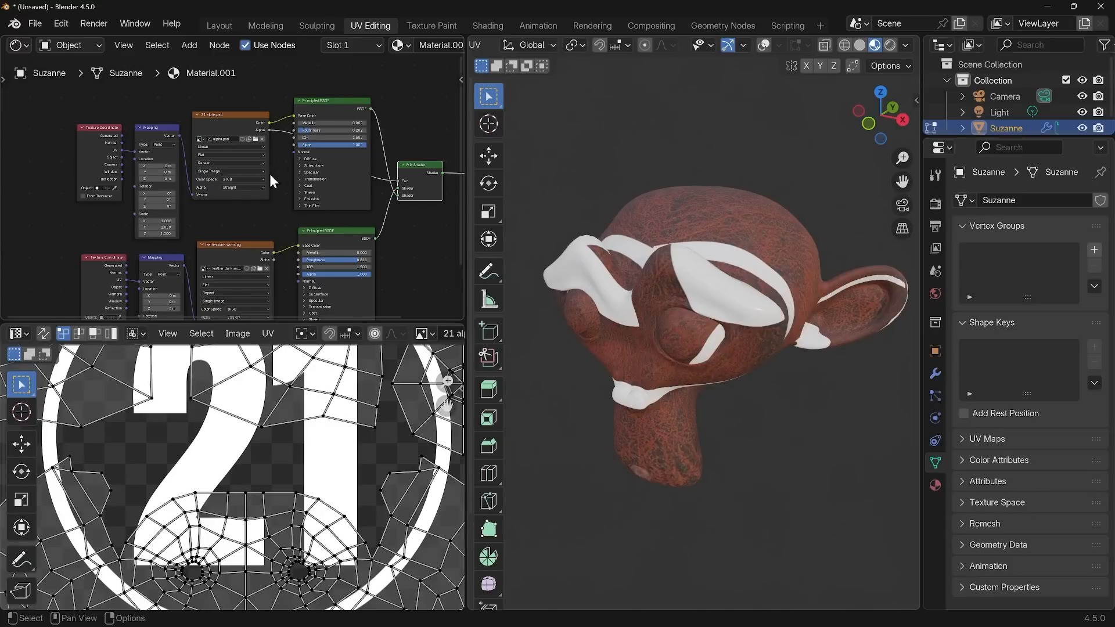
{"action": "middle_click_drag", "start_coordinate": [238, 218], "coordinate": [275, 162]}
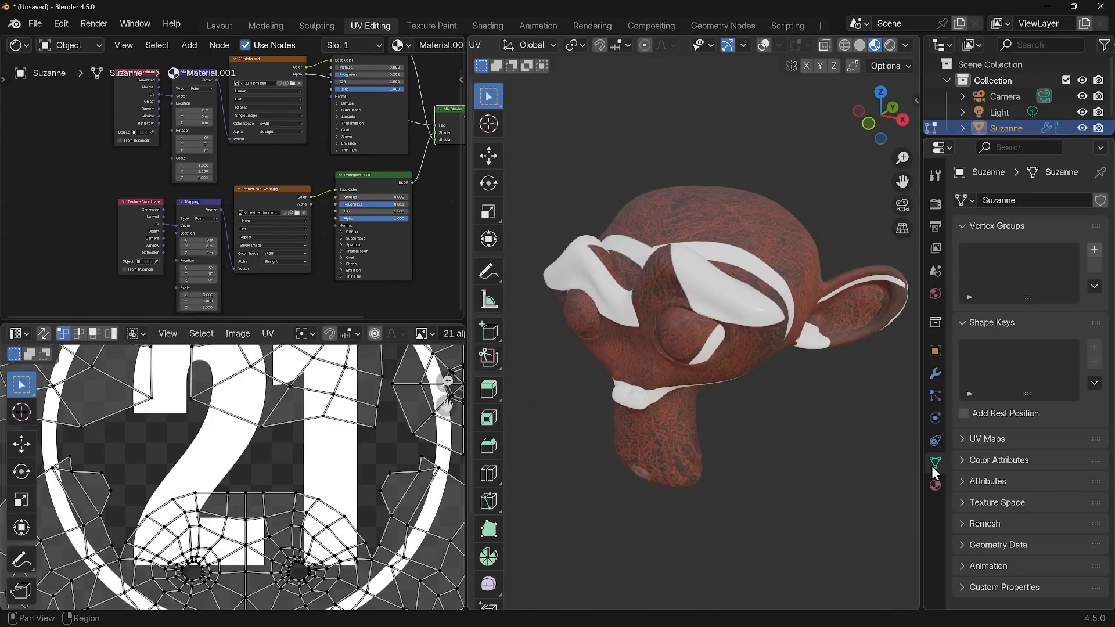
{"action": "left_click", "coordinate": [969, 443]}
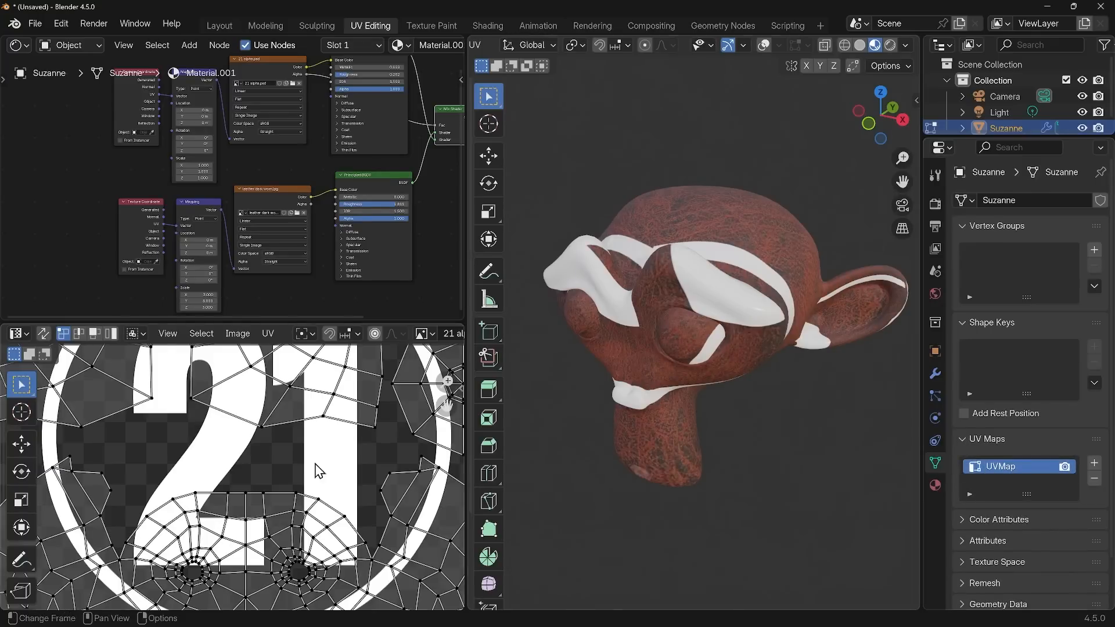
{"action": "key", "text": "Home"}
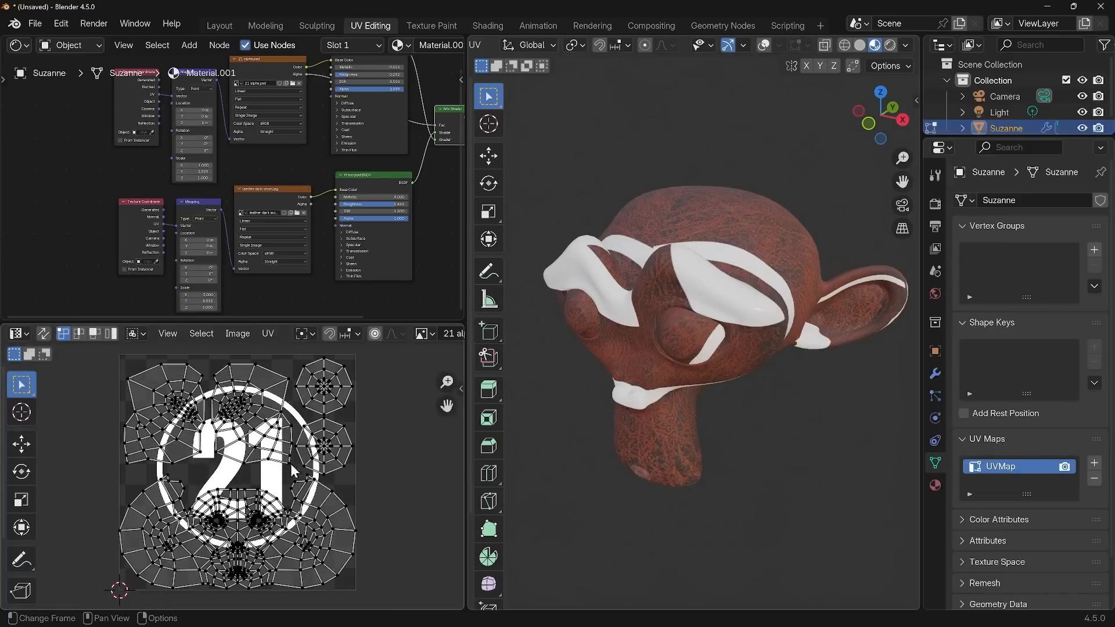
{"action": "left_click", "coordinate": [1095, 463]}
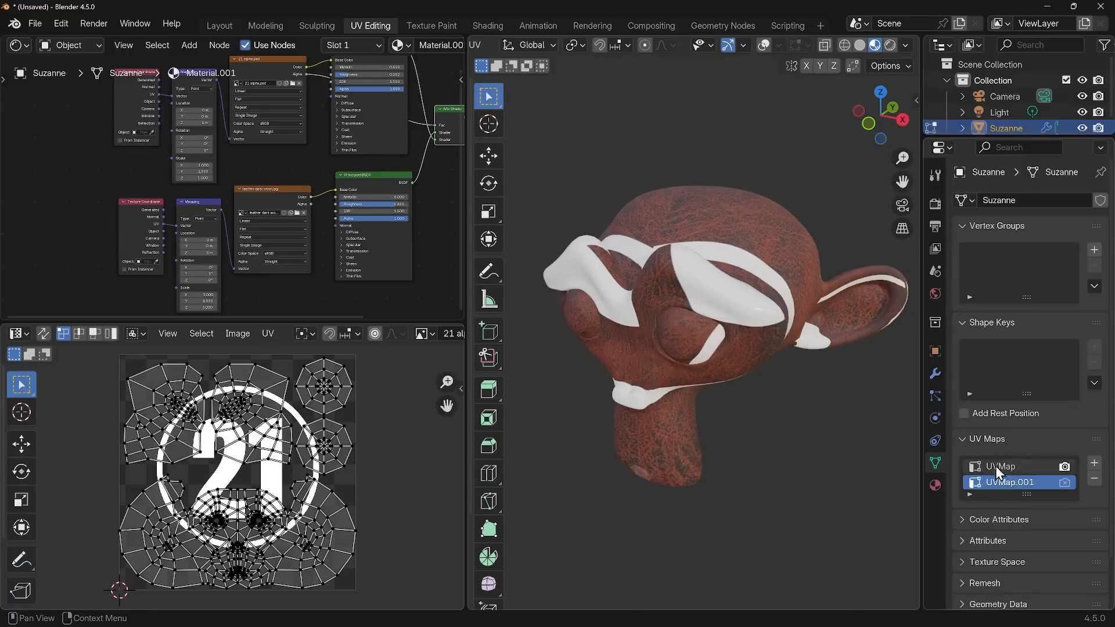
Check which UV maps the UV editor offers, and rename the second UV map as Decal 21
{"action": "scroll", "coordinate": [232, 334], "scroll_direction": "down", "scroll_amount": 10}
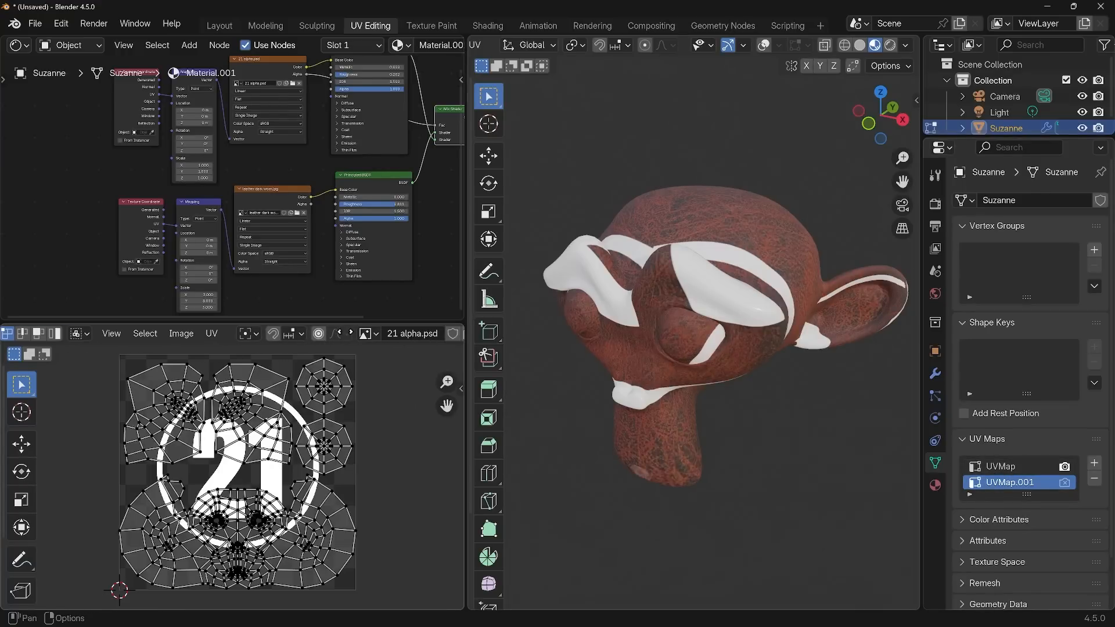
{"action": "scroll", "coordinate": [43, 337], "scroll_direction": "down", "scroll_amount": 3}
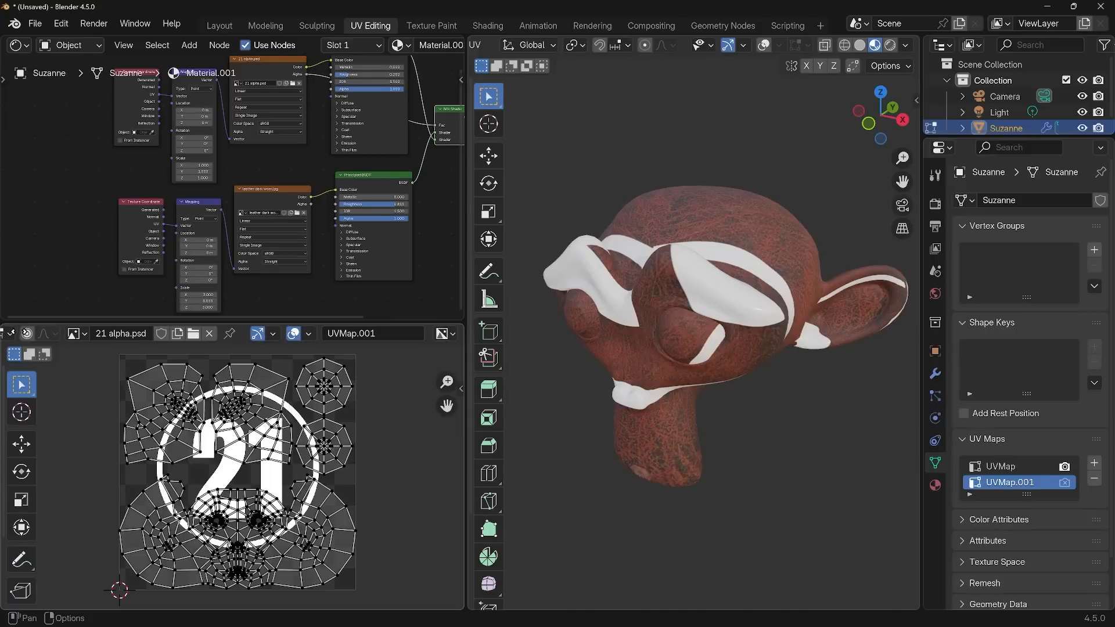
{"action": "left_click", "coordinate": [391, 335]}
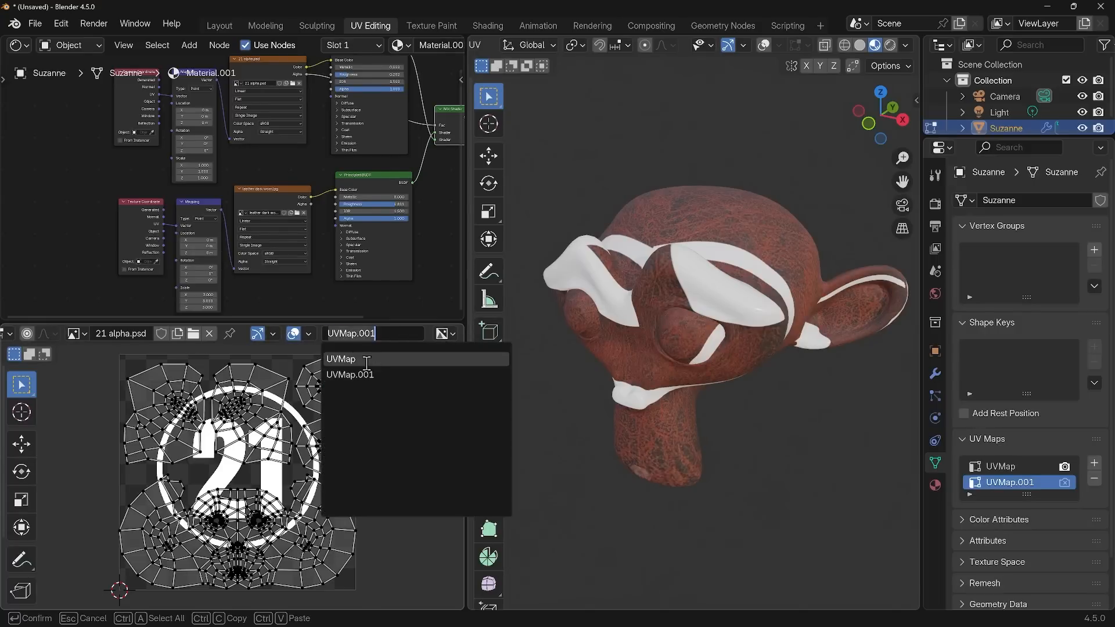
{"action": "key", "text": "Escape"}
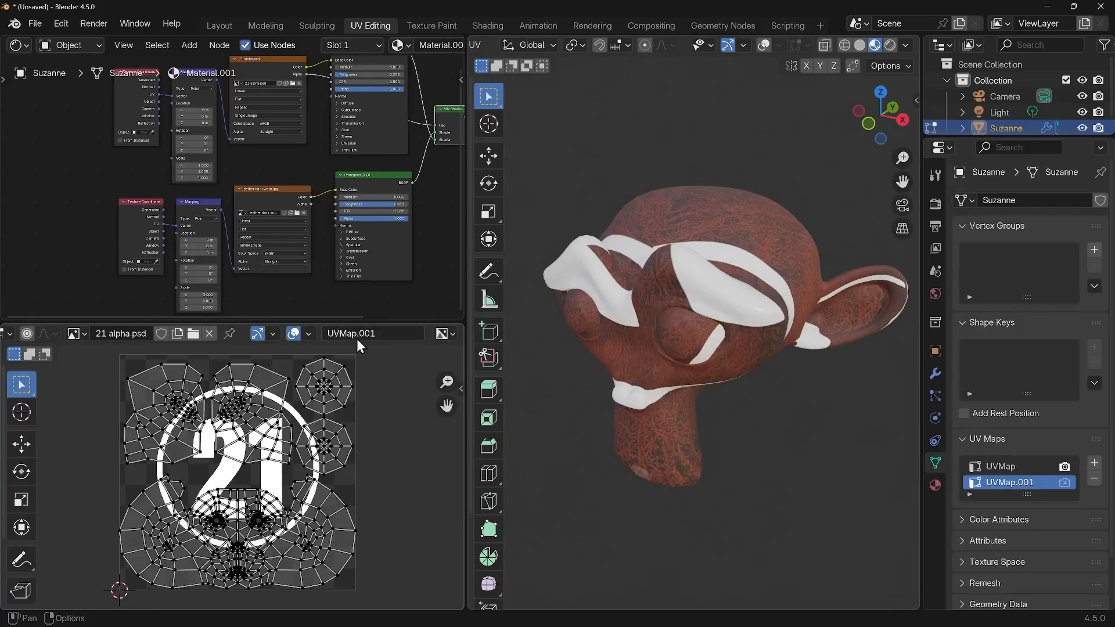
{"action": "double_click", "coordinate": [1033, 482]}
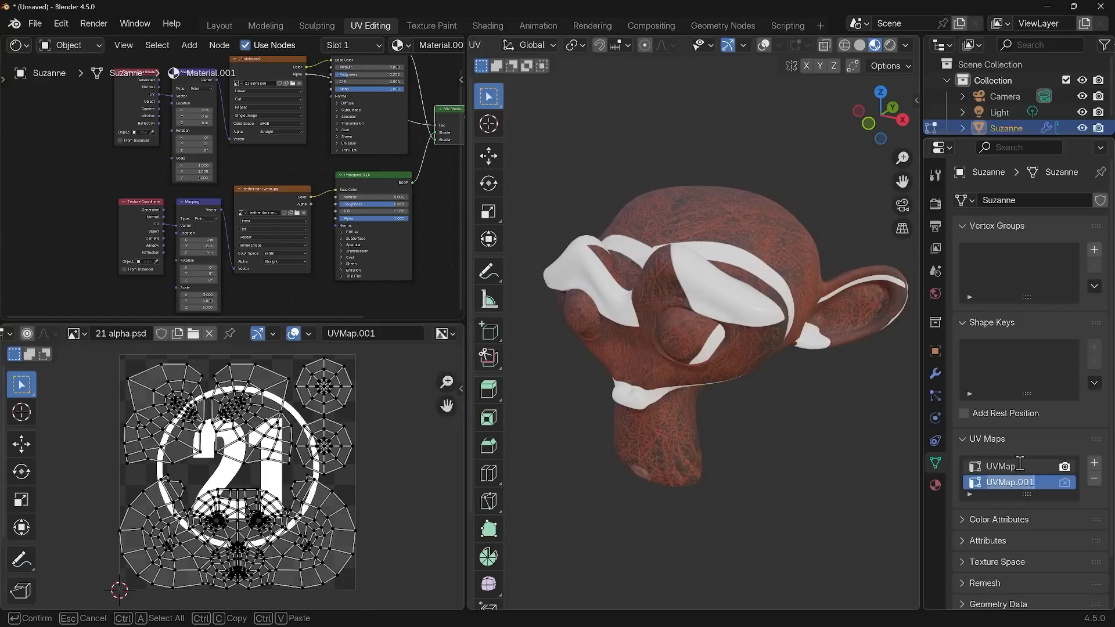
{"action": "type", "text": "Decal 21"}
{"action": "key", "text": "Return"}
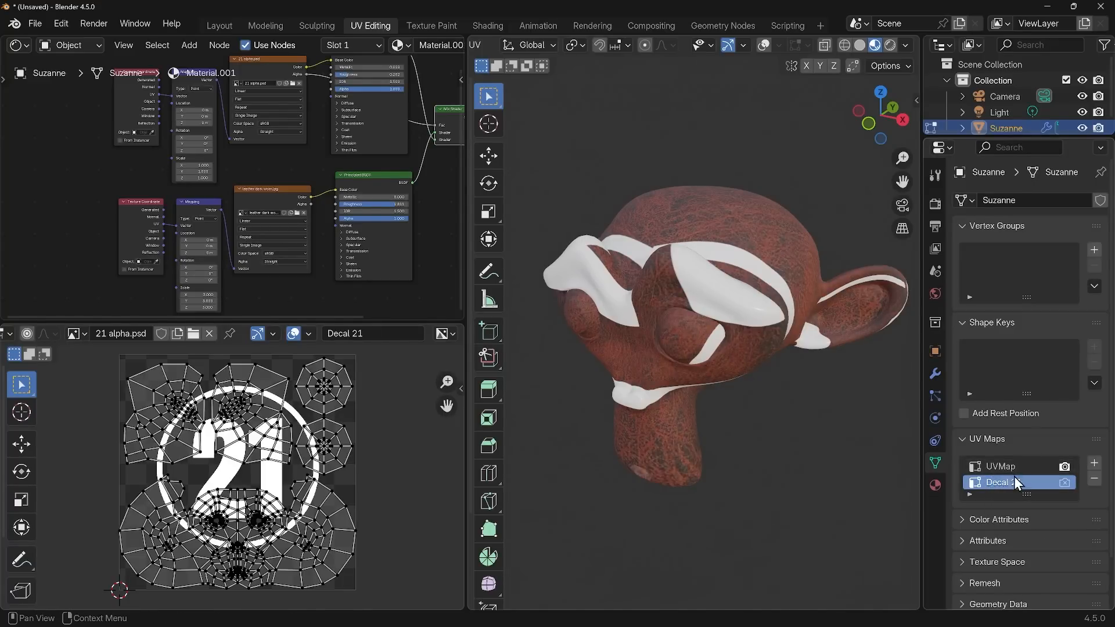
Switch the UV editor's active UV map to UVMap and back to Decal 21
{"action": "left_click", "coordinate": [393, 329]}
{"action": "left_click", "coordinate": [378, 357]}
{"action": "left_click", "coordinate": [383, 333]}
{"action": "left_click", "coordinate": [367, 378]}
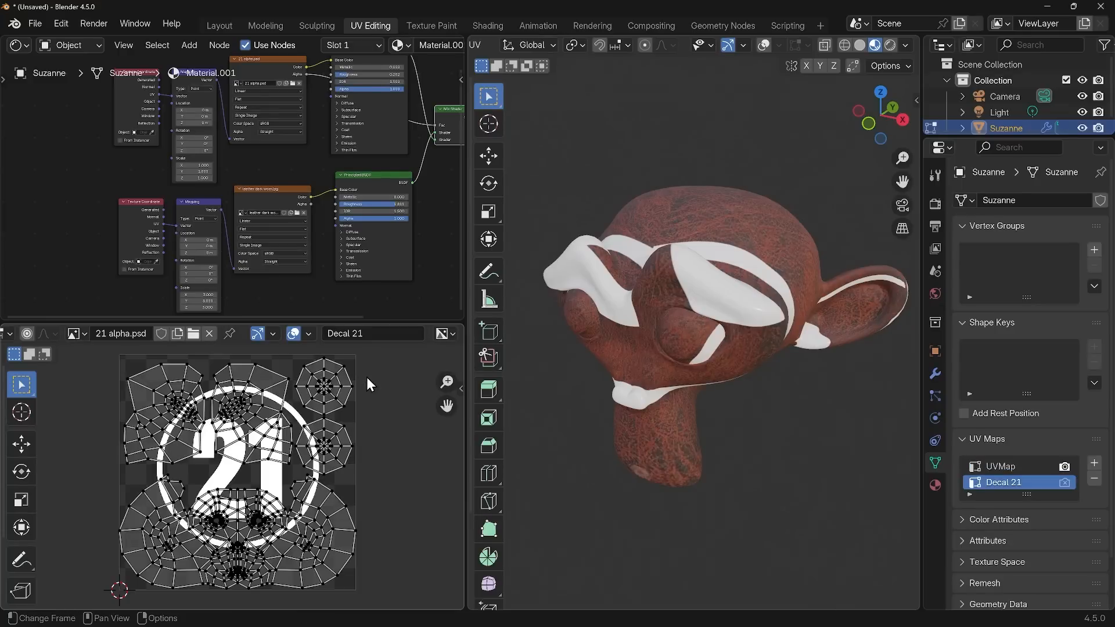
Delete the Texture Coordinate nodes feeding the leather and the 21 decal Mapping nodes
{"action": "middle_click_drag", "start_coordinate": [209, 202], "coordinate": [286, 215]}
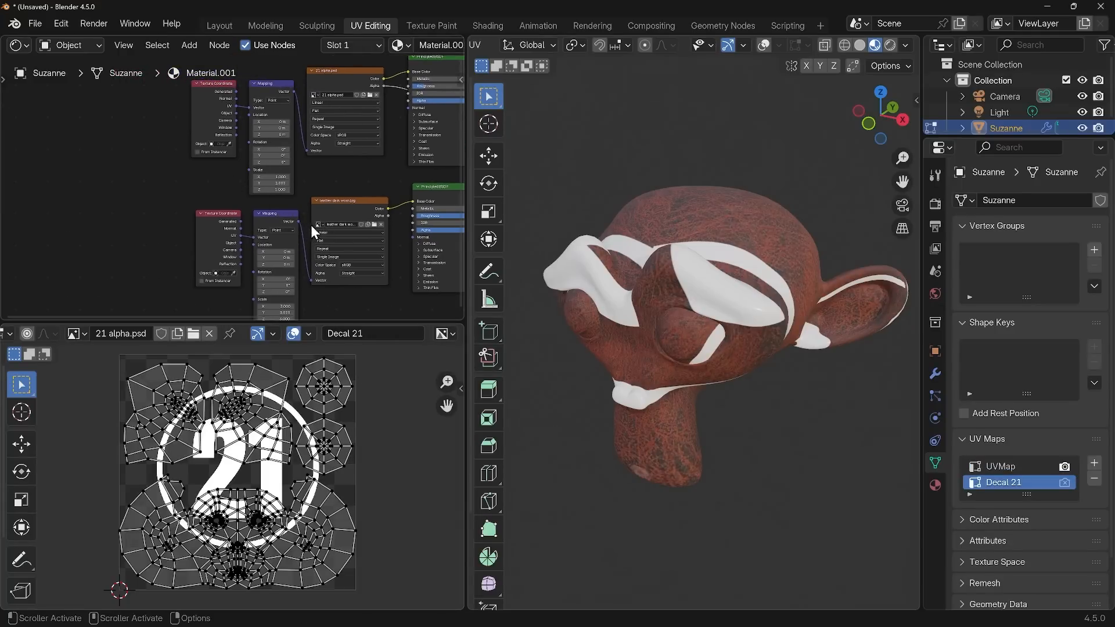
{"action": "left_click", "coordinate": [215, 214]}
{"action": "key", "text": "x"}
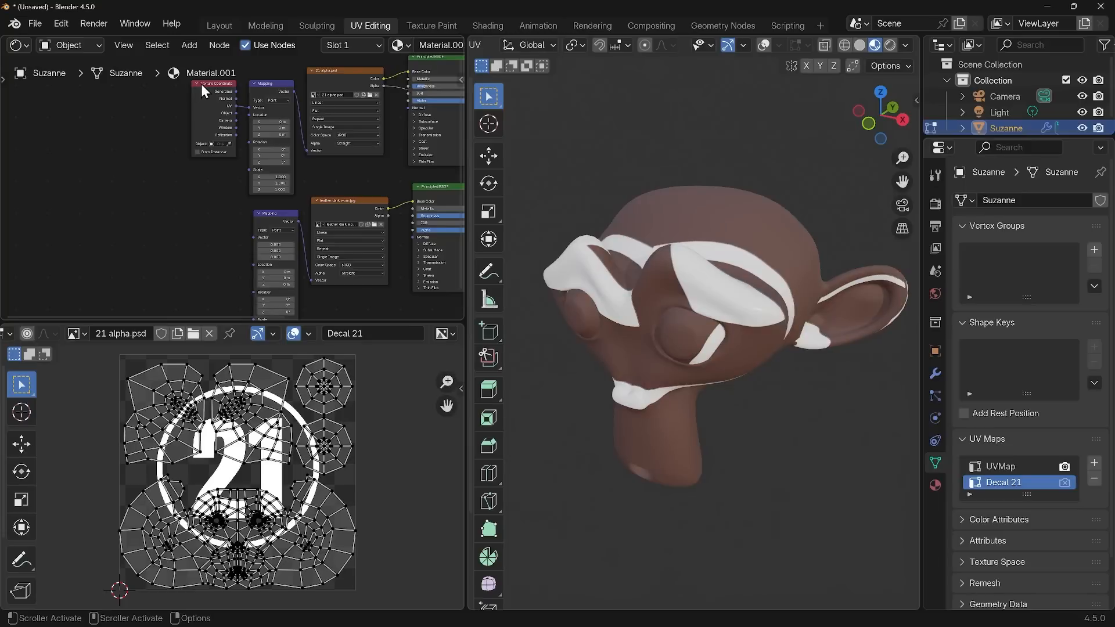
{"action": "left_click", "coordinate": [200, 85]}
{"action": "key", "text": "x"}
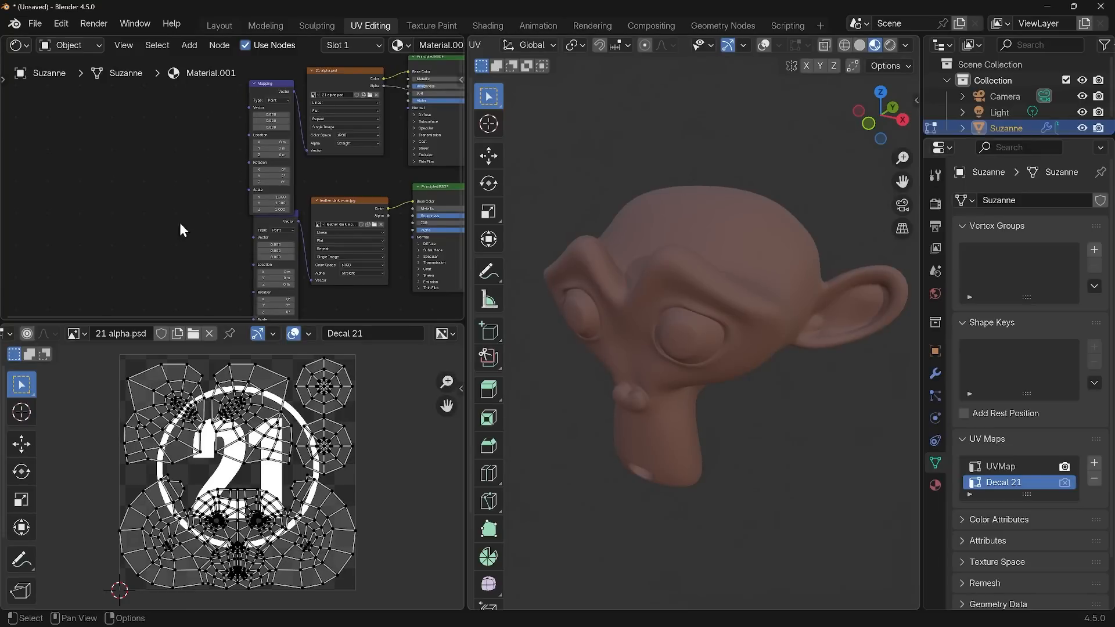
Add a UV Map input node beside the leather texture's Mapping node
{"action": "scroll", "coordinate": [221, 238], "scroll_direction": "up", "scroll_amount": 2}
{"action": "middle_click_drag", "start_coordinate": [221, 238], "coordinate": [211, 181]}
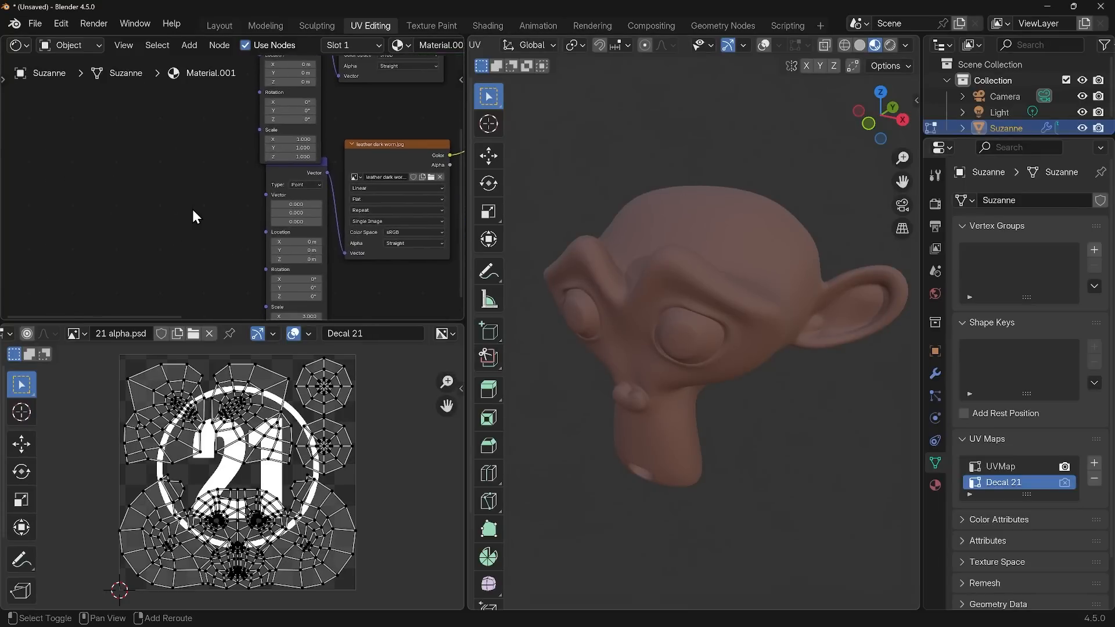
{"action": "key", "text": "shift+a"}
{"action": "mouse_move", "coordinate": [192, 209]}
{"action": "mouse_move", "coordinate": [155, 119]}
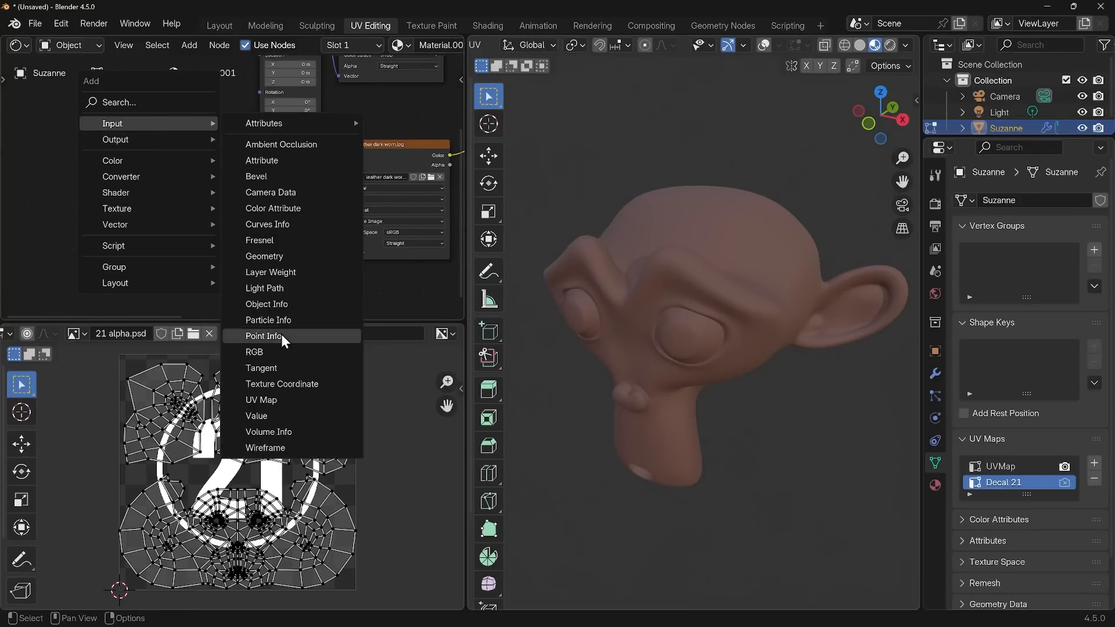
{"action": "left_click", "coordinate": [273, 400]}
{"action": "left_click", "coordinate": [193, 223]}
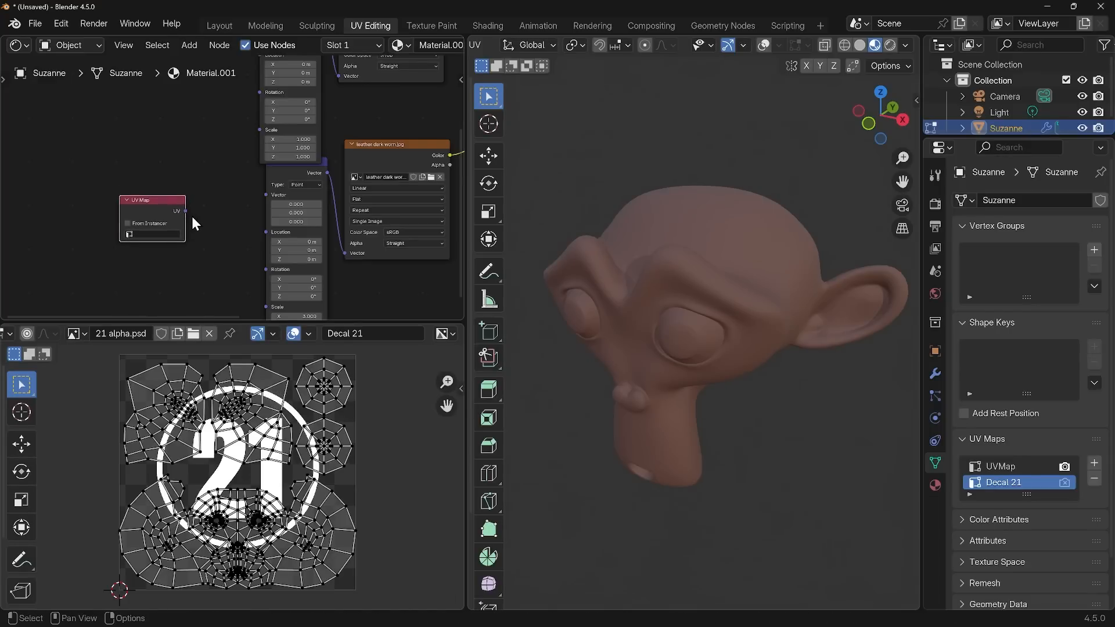
Connect the UV Map node to the leather Mapping node's Vector input and set its map to UVMap
{"action": "left_click_drag", "start_coordinate": [183, 210], "coordinate": [265, 195]}
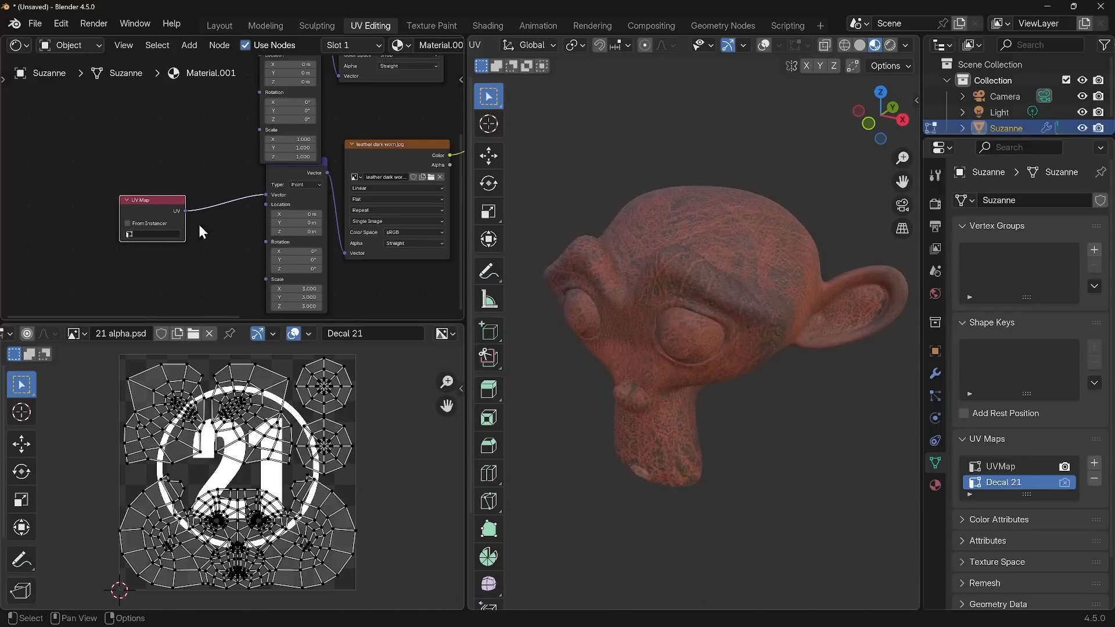
{"action": "left_click", "coordinate": [150, 236]}
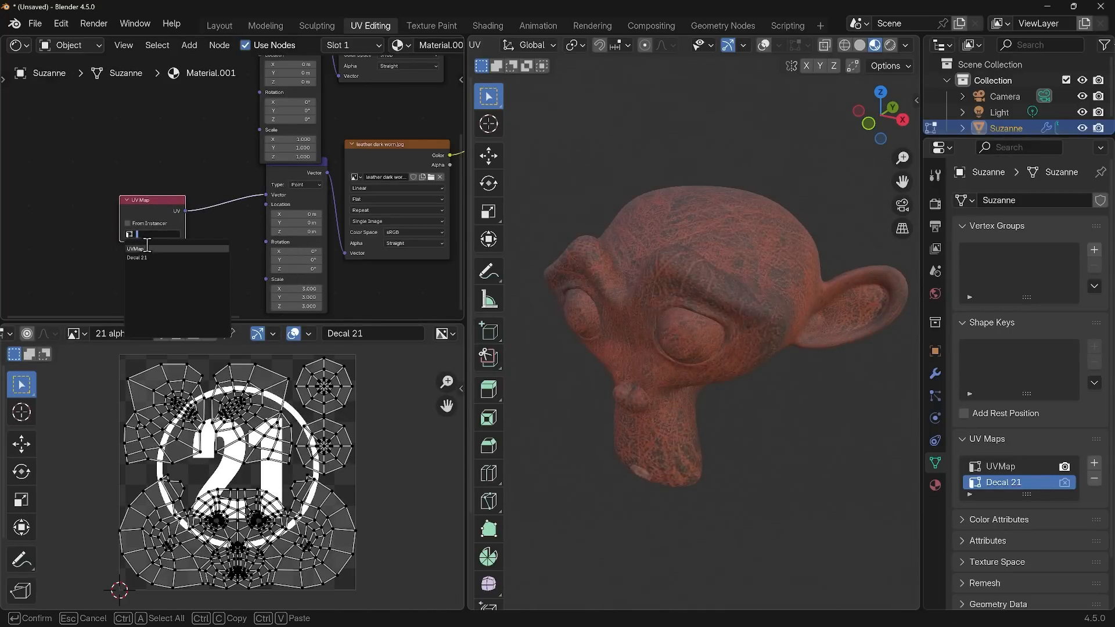
{"action": "left_click", "coordinate": [145, 248]}
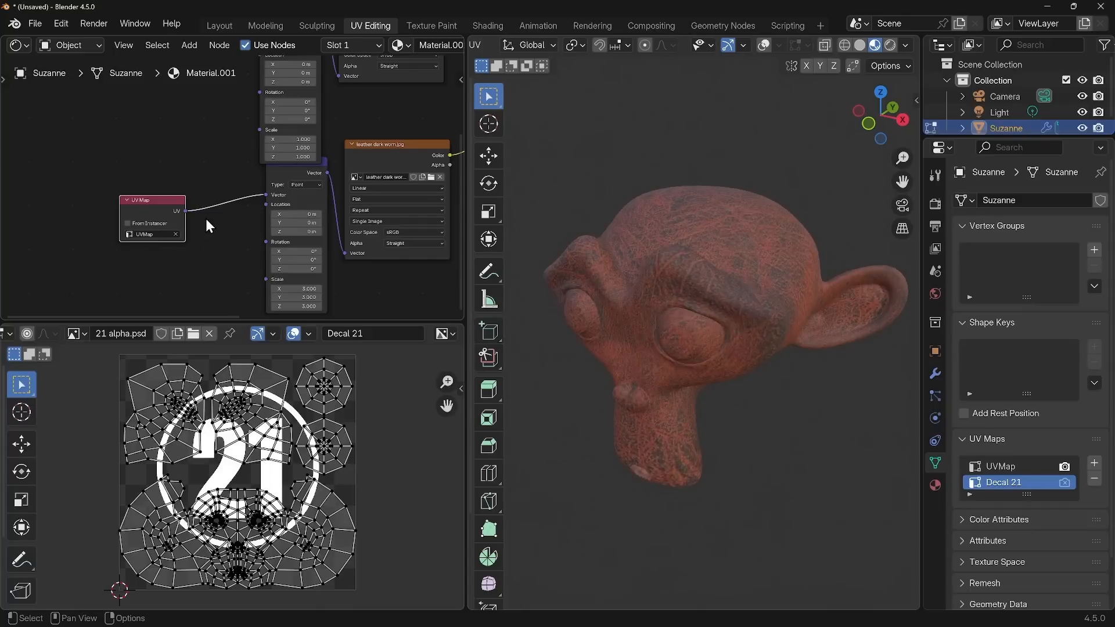
Duplicate the UV Map node, connect the copy to the 21 alpha.psd Mapping node's Vector input, and set its map to Decal 21
{"action": "middle_click_drag", "start_coordinate": [205, 219], "coordinate": [224, 281]}
{"action": "key", "text": "shift+d"}
{"action": "left_click", "coordinate": [190, 121]}
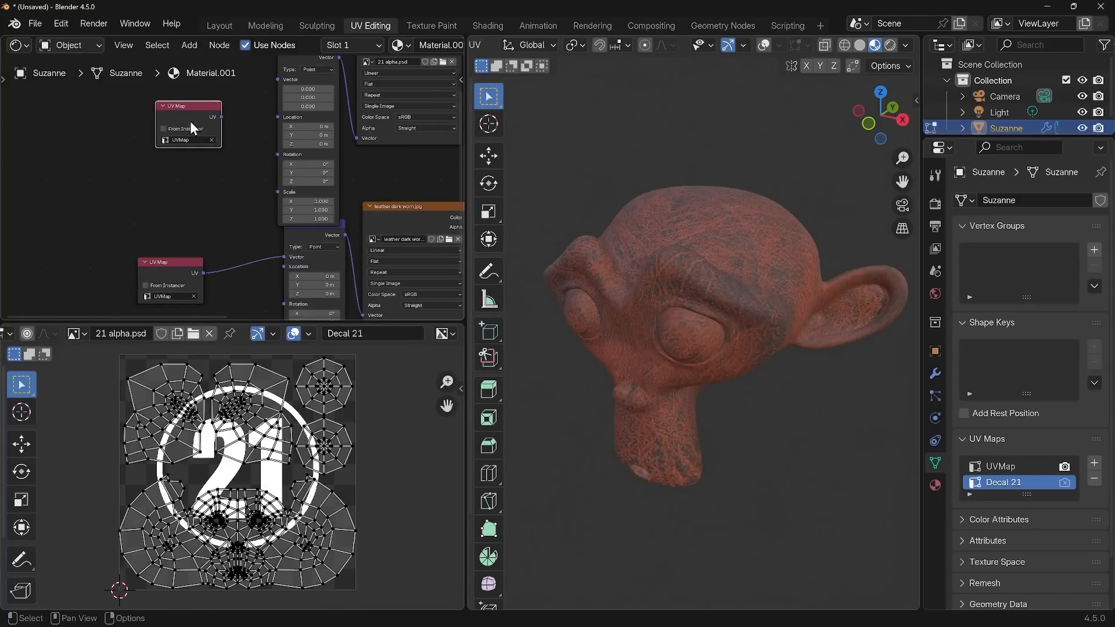
{"action": "middle_click_drag", "start_coordinate": [236, 120], "coordinate": [233, 177]}
{"action": "left_click_drag", "start_coordinate": [217, 175], "coordinate": [276, 138]}
{"action": "left_click", "coordinate": [192, 200]}
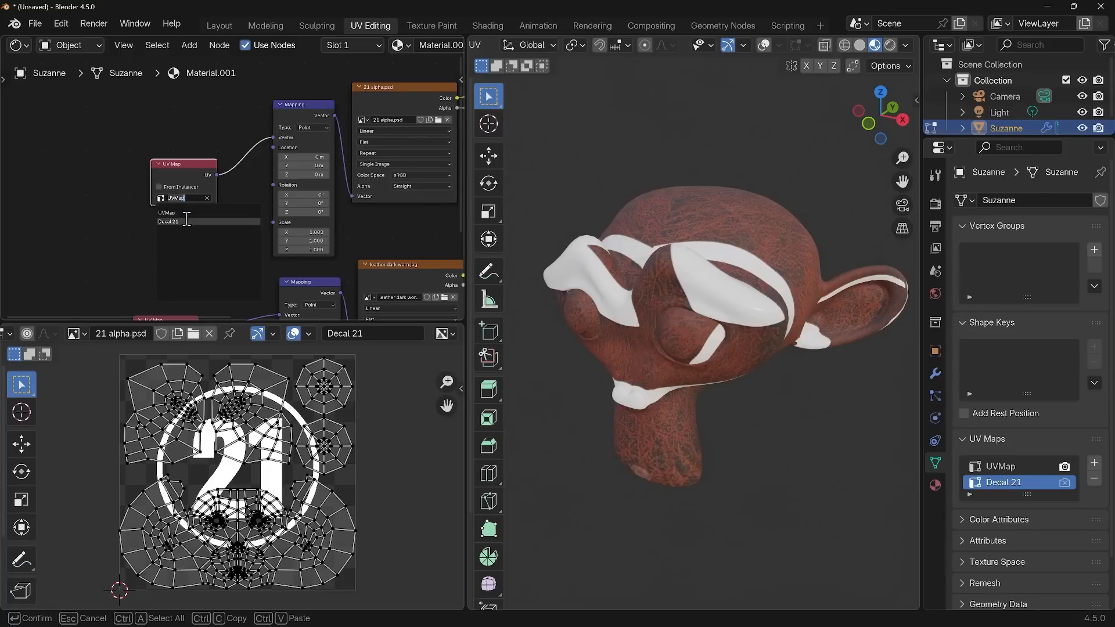
{"action": "left_click", "coordinate": [186, 221]}
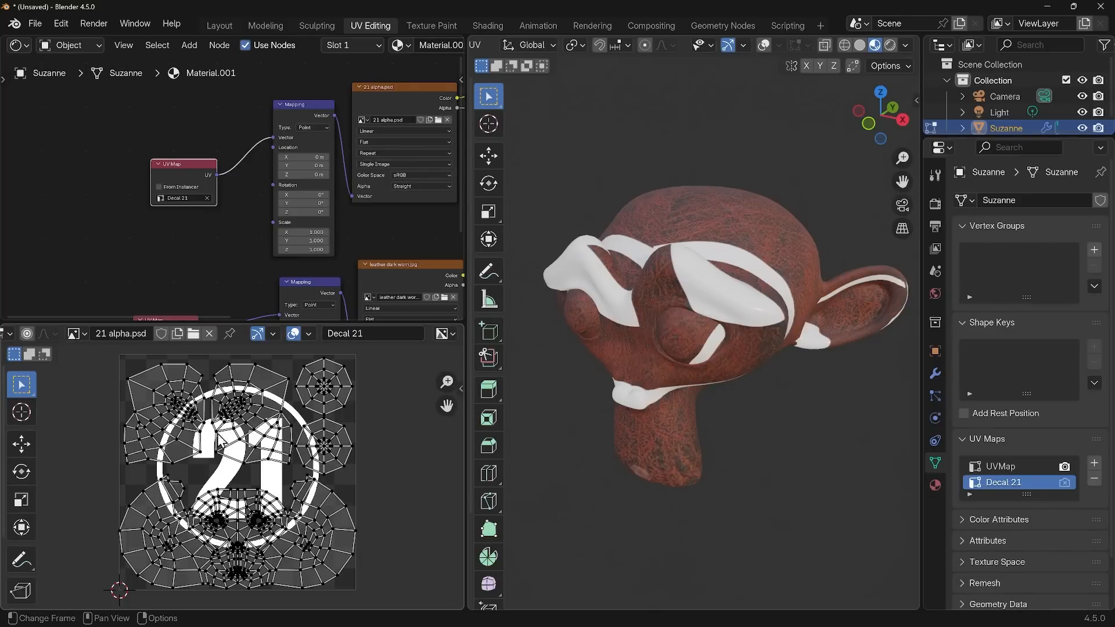
Turn on the viewport overlays and unwrap the whole monkey into Decal 21 using Smart UV Project with a 66° angle limit
{"action": "left_click", "coordinate": [764, 46]}
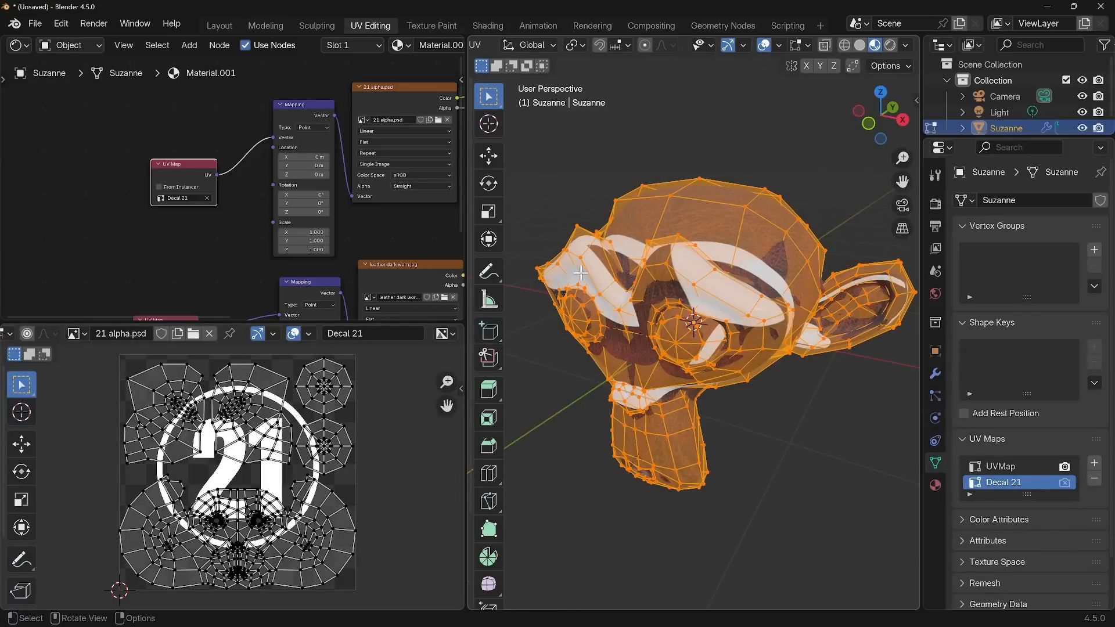
{"action": "key", "text": "u"}
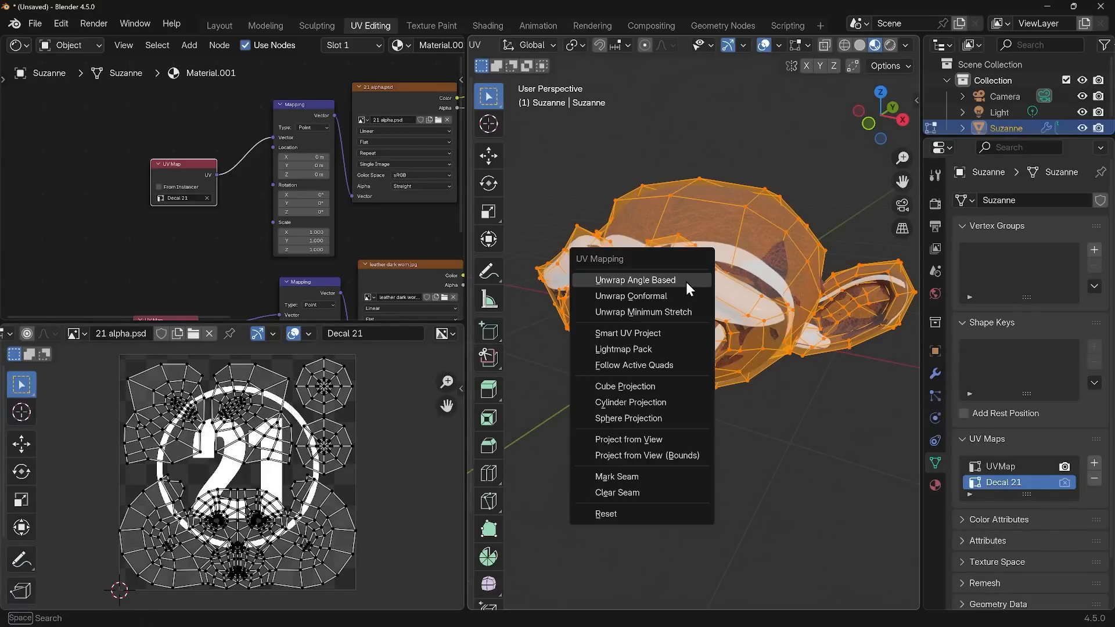
{"action": "left_click", "coordinate": [664, 333]}
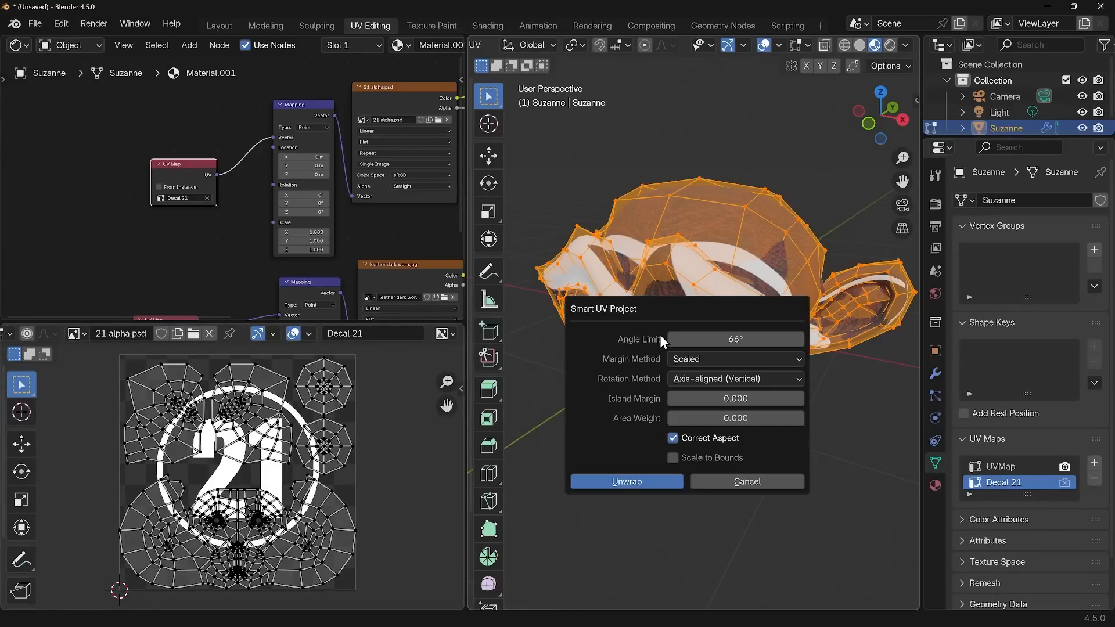
{"action": "left_click", "coordinate": [647, 476]}
{"action": "middle_click_drag", "start_coordinate": [572, 444], "coordinate": [627, 412]}
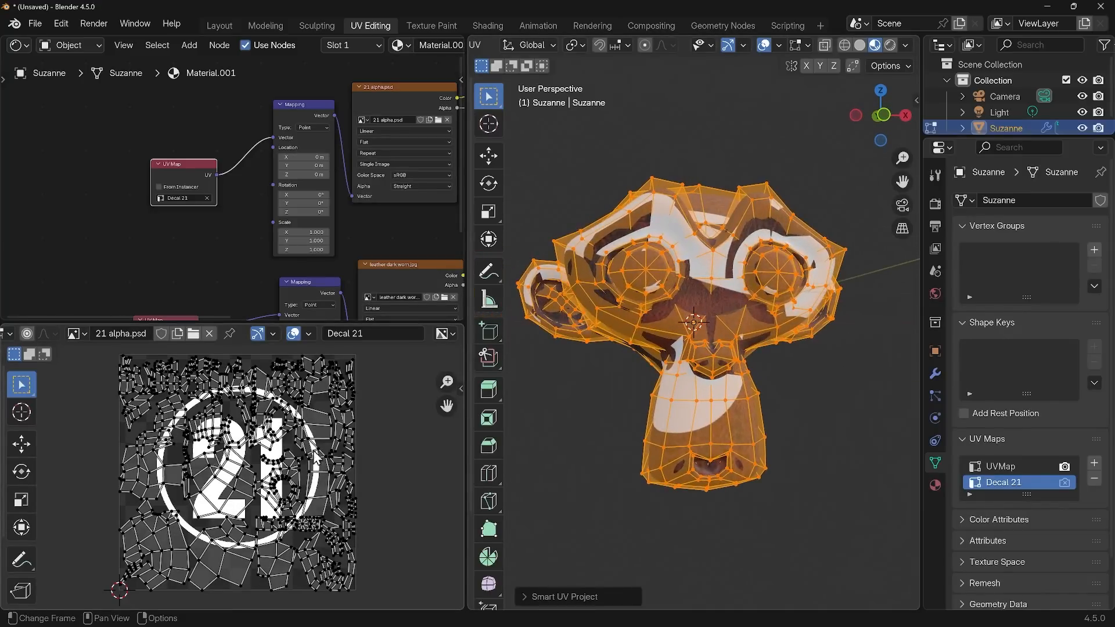
Shrink all the Decal 21 UVs into a small block and move it to the transparent lower-right corner of the image, outside the circle
{"action": "key", "text": "a"}
{"action": "key", "text": "s"}
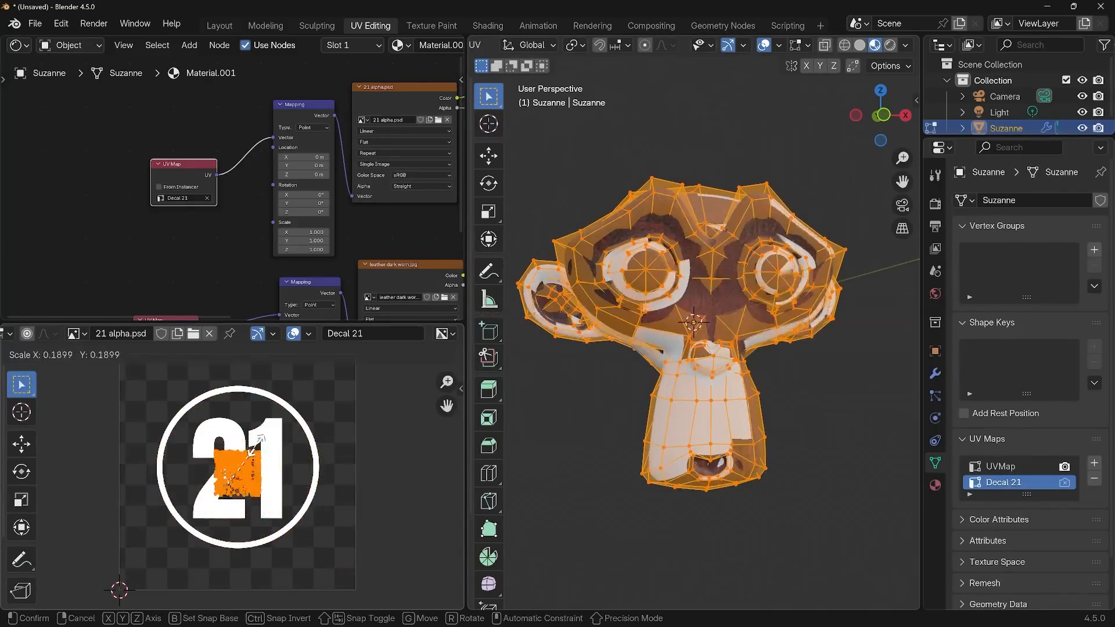
{"action": "left_click", "coordinate": [252, 456]}
{"action": "key", "text": "g"}
{"action": "left_click", "coordinate": [332, 534]}
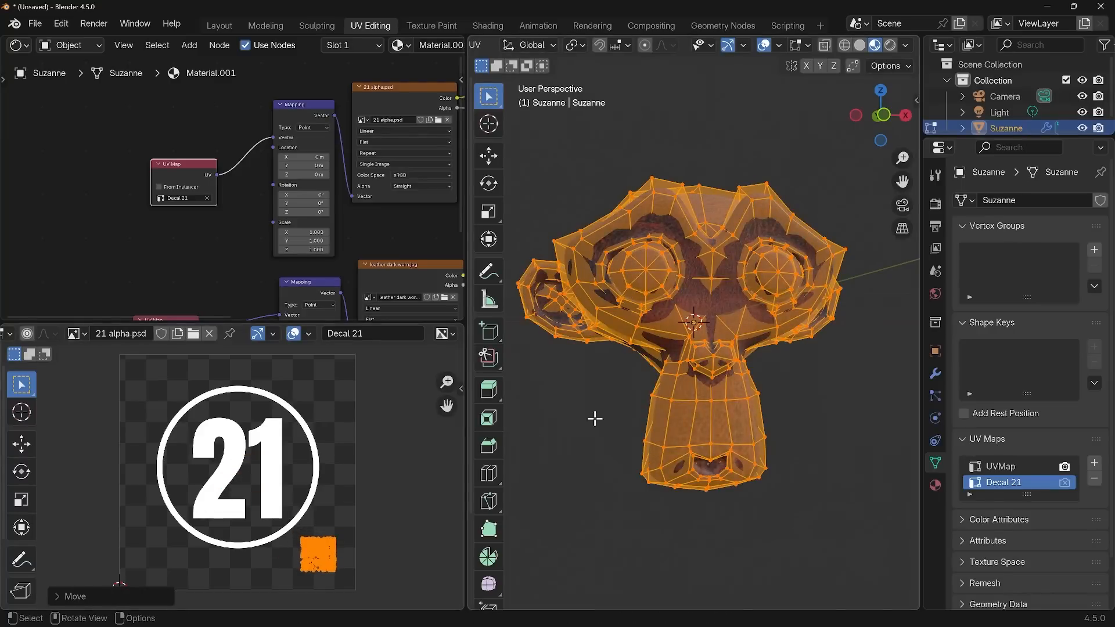
Select the four faces on top of the monkey's forehead and unwrap them into the Decal 21 map
{"action": "middle_click_drag", "start_coordinate": [651, 366], "coordinate": [842, 319]}
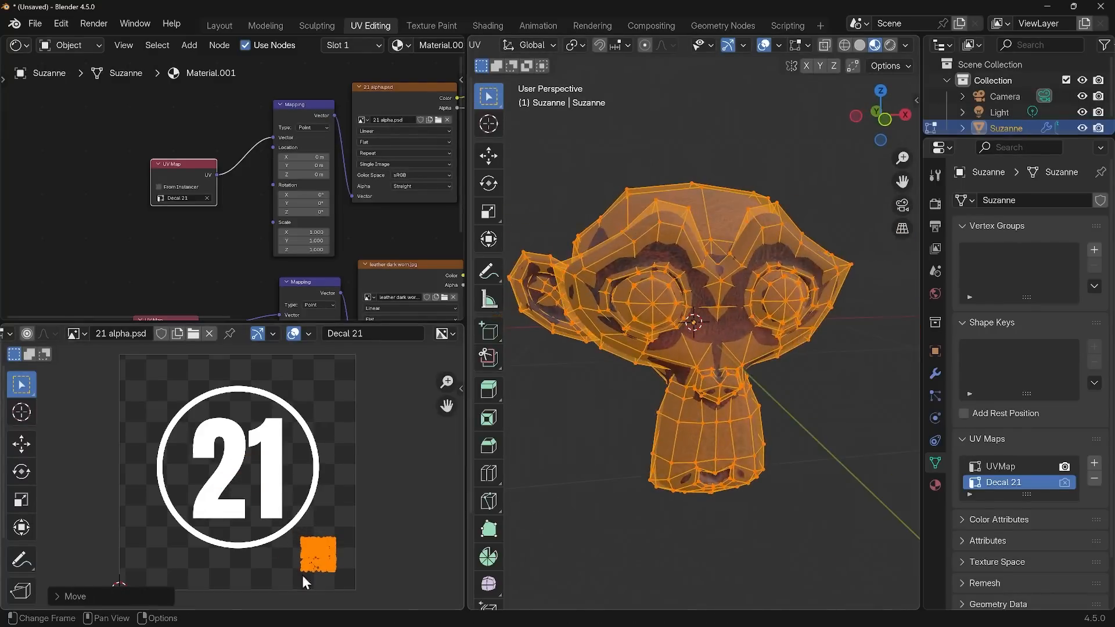
{"action": "middle_click_drag", "start_coordinate": [636, 430], "coordinate": [662, 249]}
{"action": "left_click_drag", "start_coordinate": [650, 236], "coordinate": [746, 303]}
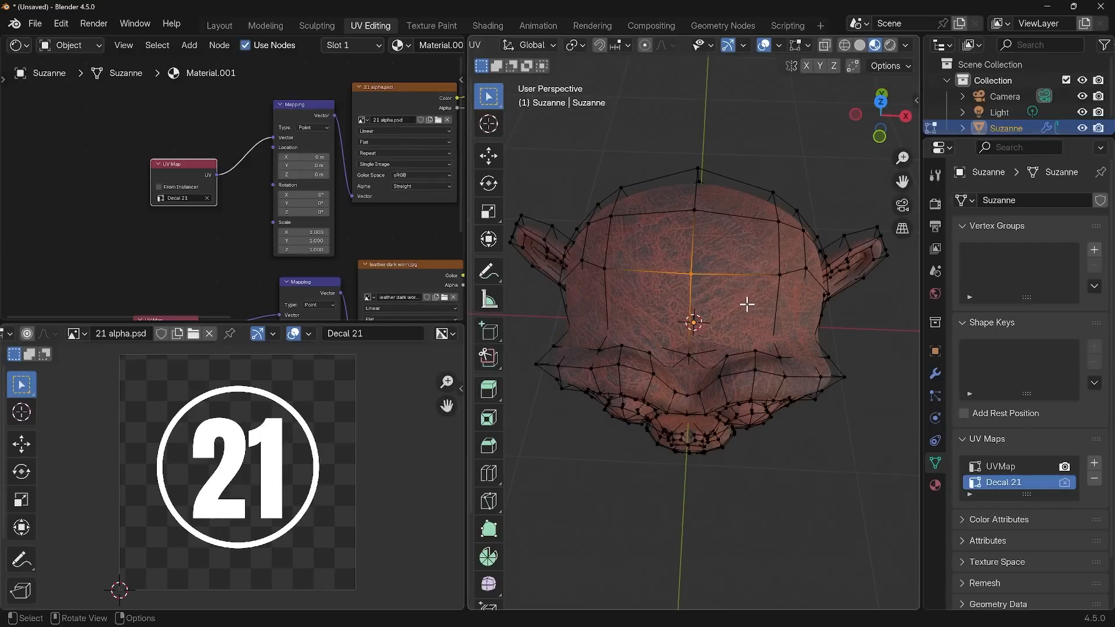
{"action": "key", "text": "2"}
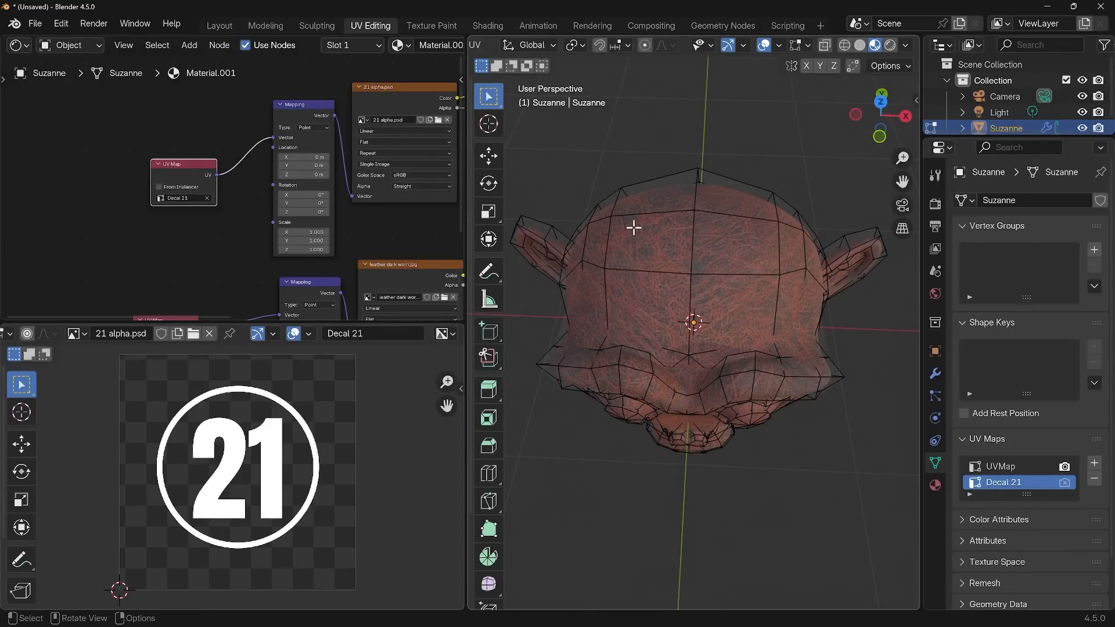
{"action": "left_click_drag", "start_coordinate": [633, 227], "coordinate": [750, 319]}
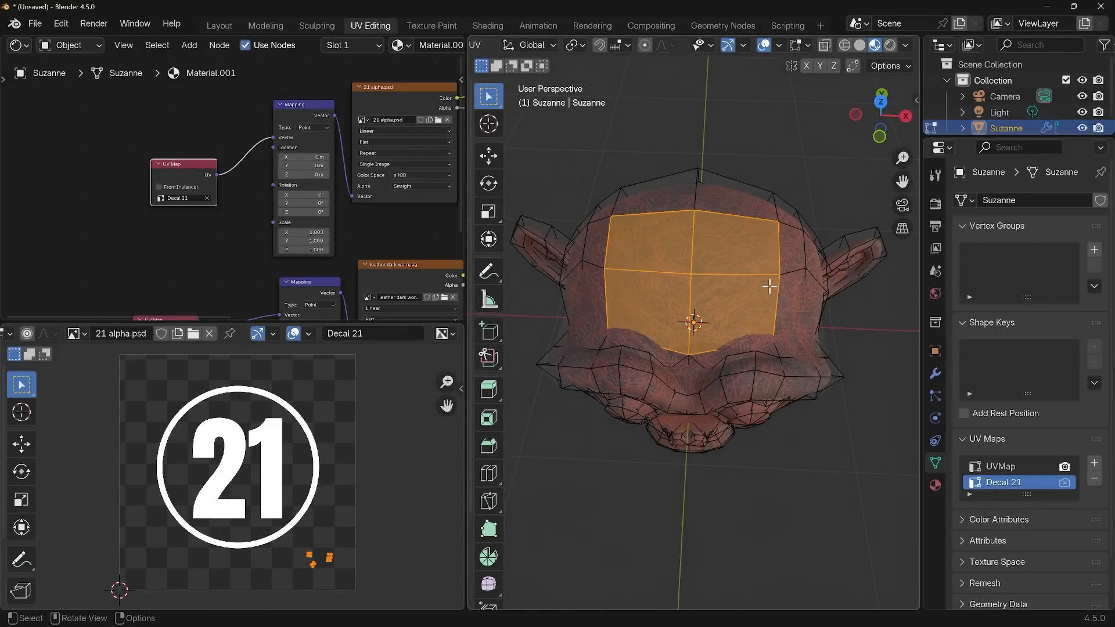
{"action": "key", "text": "u"}
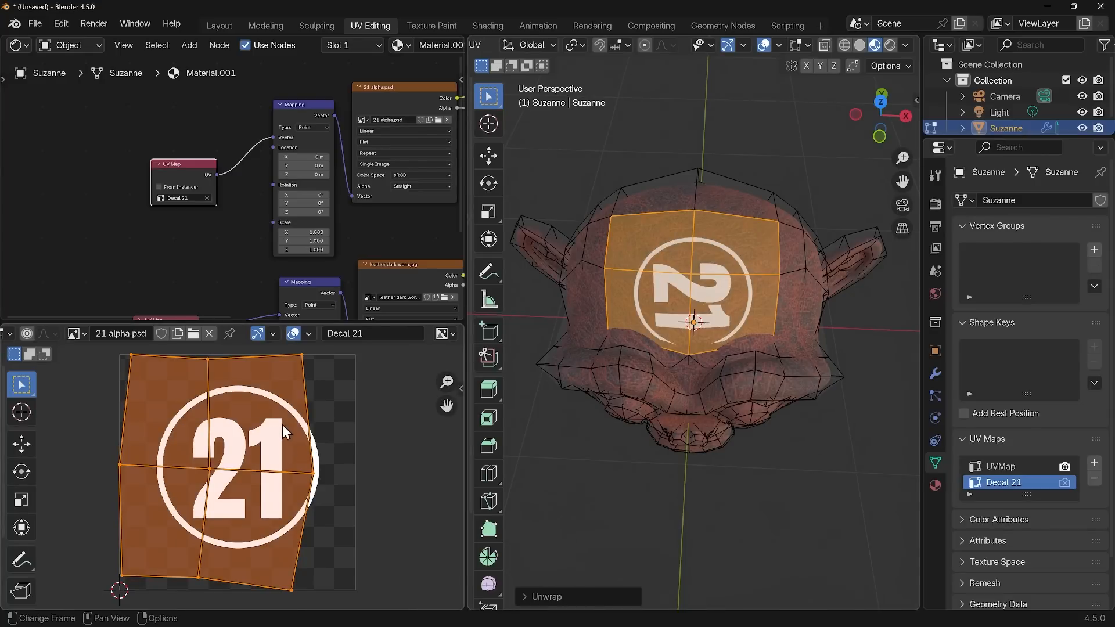
Rotate the forehead UVs by 90° and move them so the 21 circle sits centred within the faces
{"action": "type", "text": "r90"}
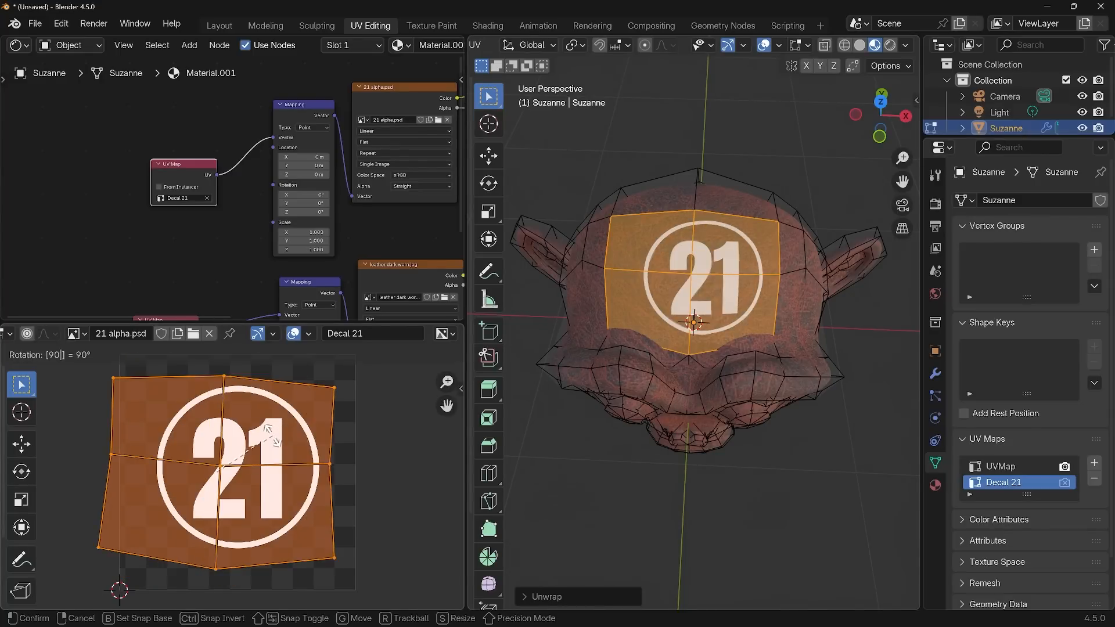
{"action": "key", "text": "Return"}
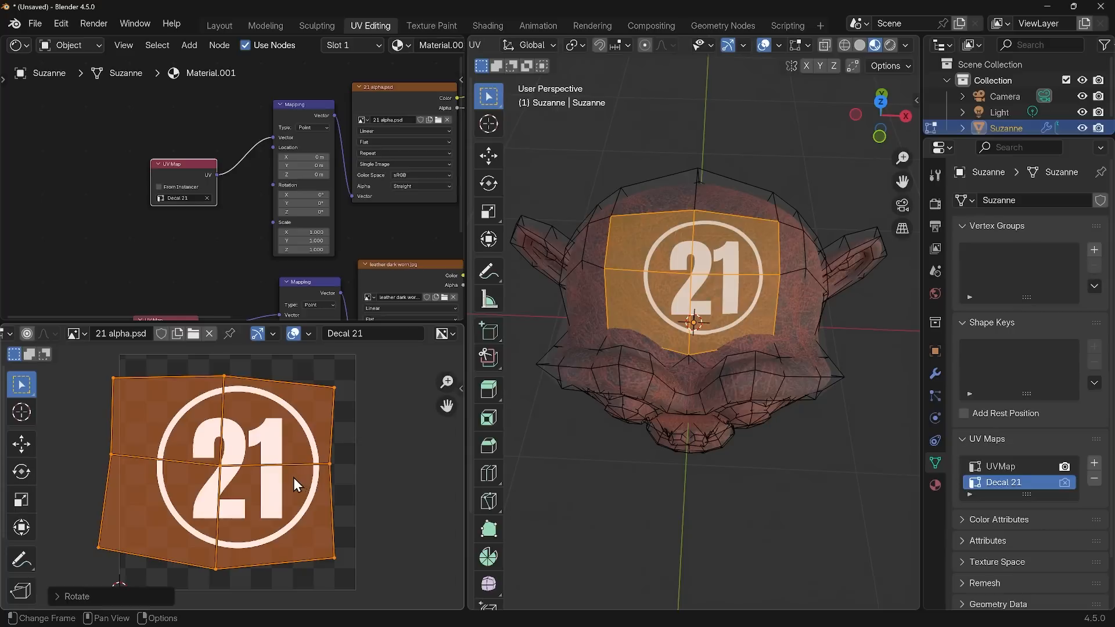
{"action": "key", "text": "g"}
{"action": "left_click", "coordinate": [298, 477]}
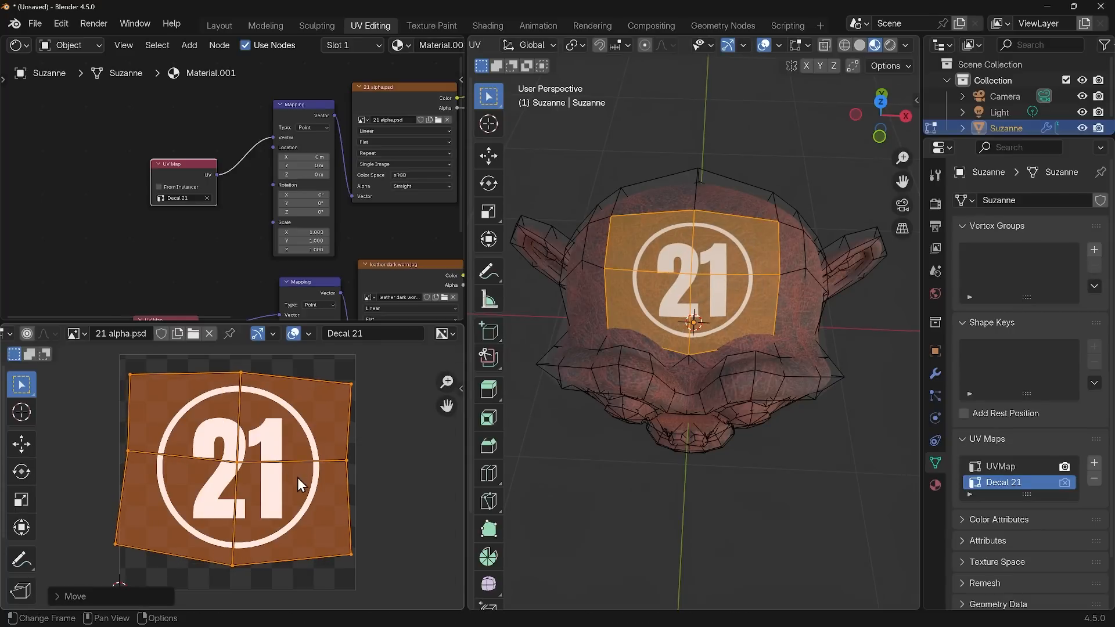
Select the four faces at the middle of the back of the head and unwrap them with Unwrap Angle Based
{"action": "middle_click_drag", "start_coordinate": [784, 482], "coordinate": [685, 273]}
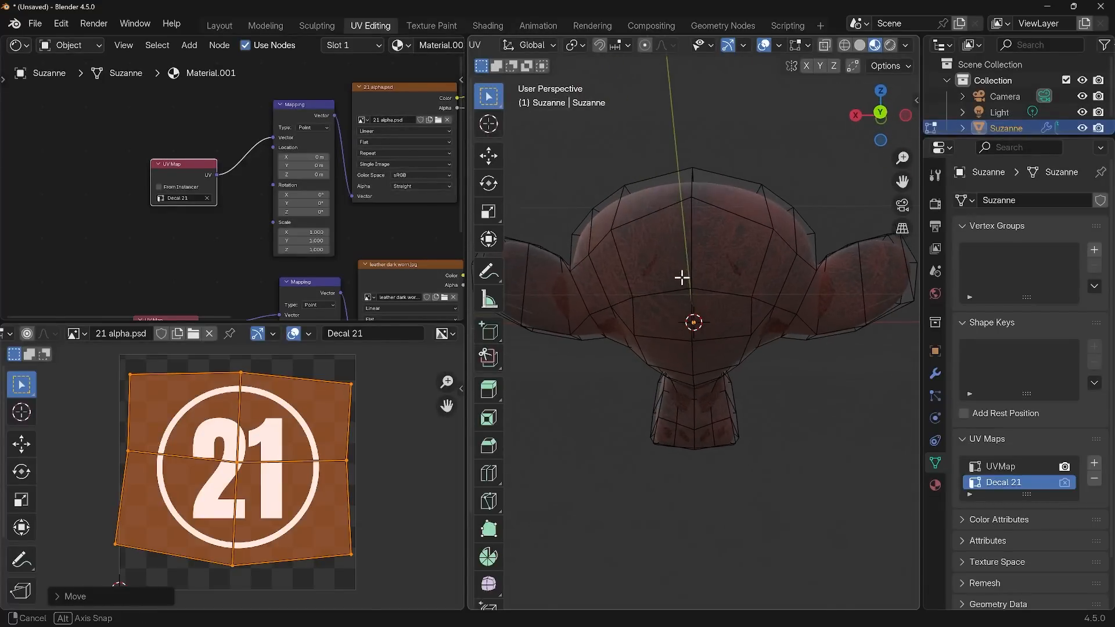
{"action": "left_click_drag", "start_coordinate": [677, 252], "coordinate": [747, 319]}
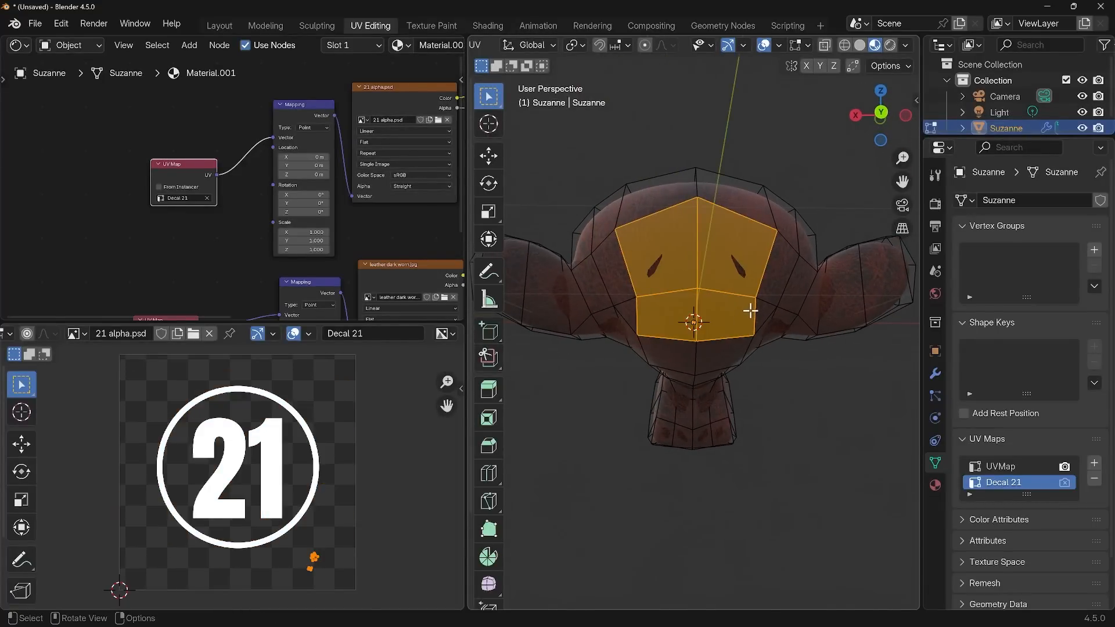
{"action": "key", "text": "u"}
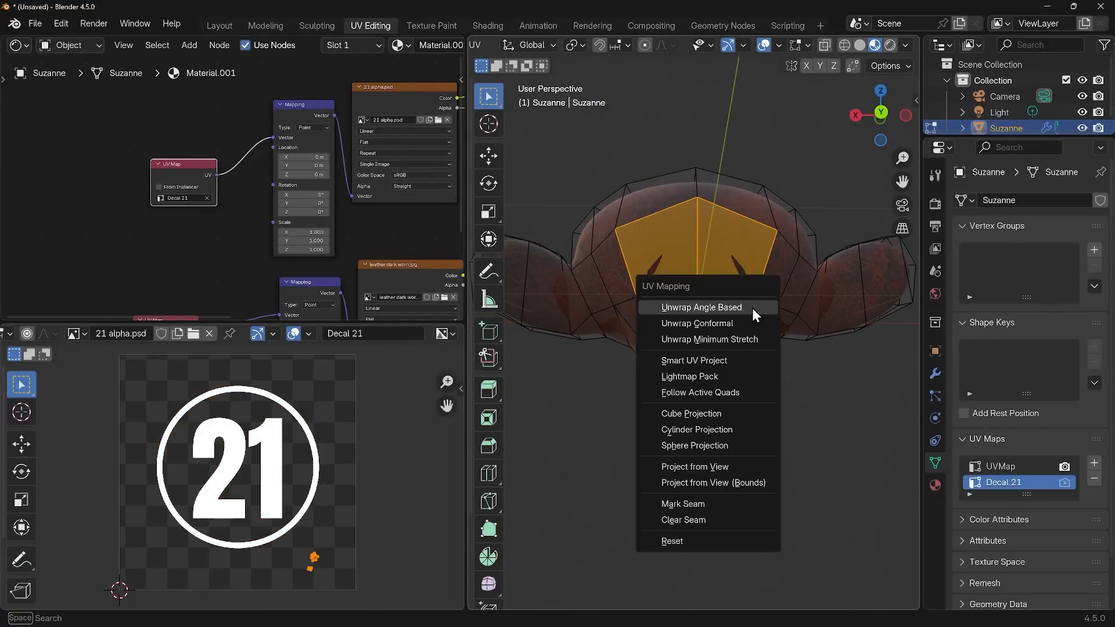
{"action": "left_click", "coordinate": [751, 308]}
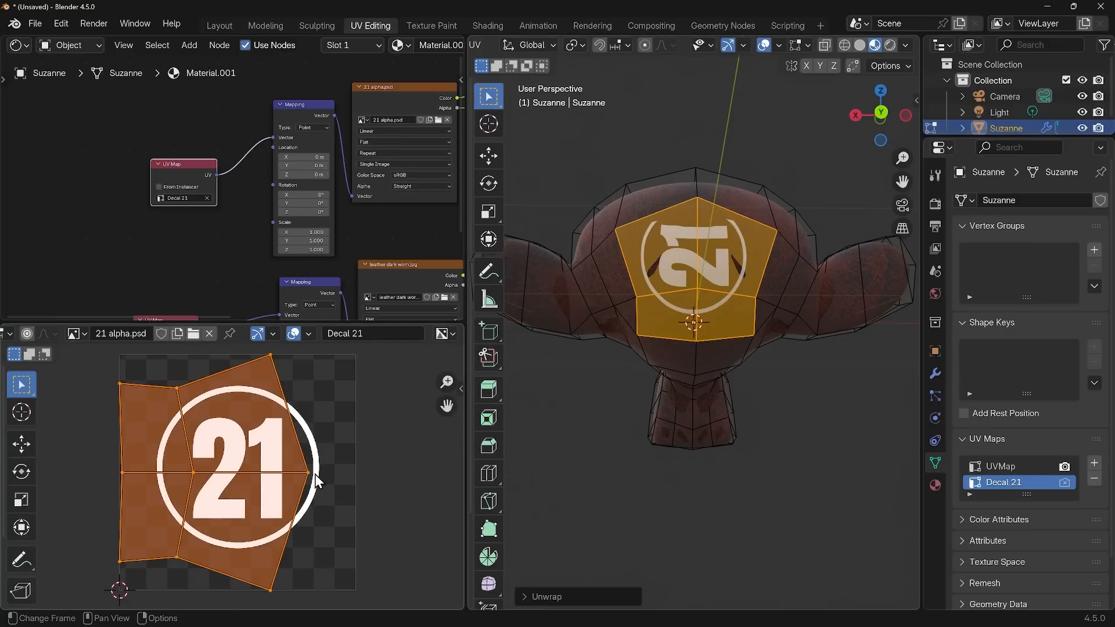
Rotate the back-of-head UVs by -90° and move them so the faces enclose the 21 circle
{"action": "type", "text": "r90-"}
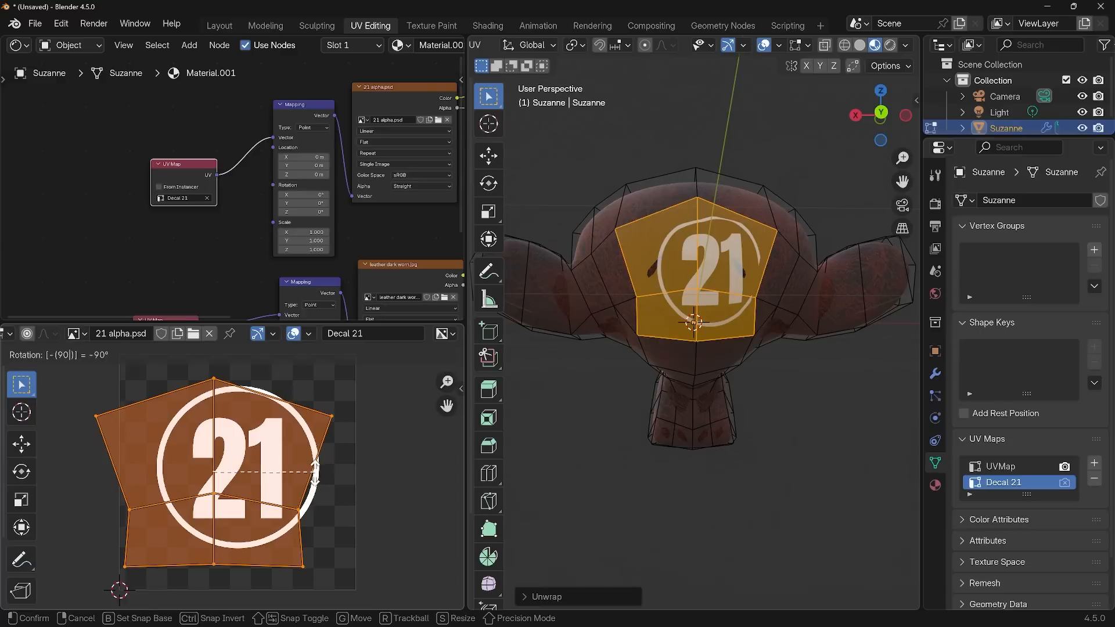
{"action": "key", "text": "Return"}
{"action": "key", "text": "g"}
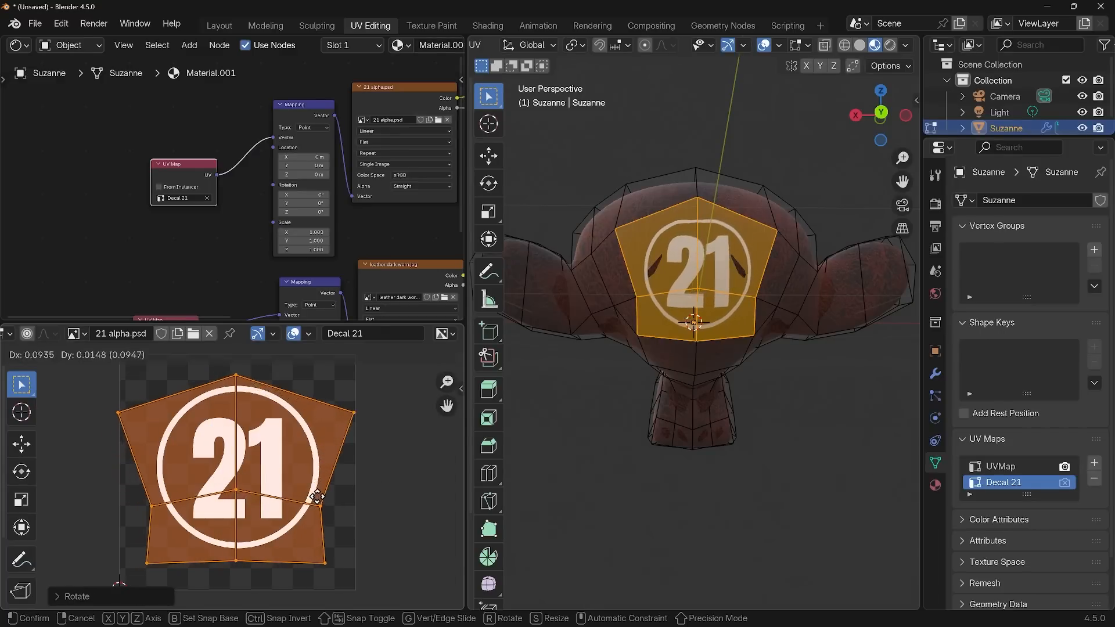
{"action": "left_click", "coordinate": [318, 495]}
{"action": "key", "text": "Tab"}
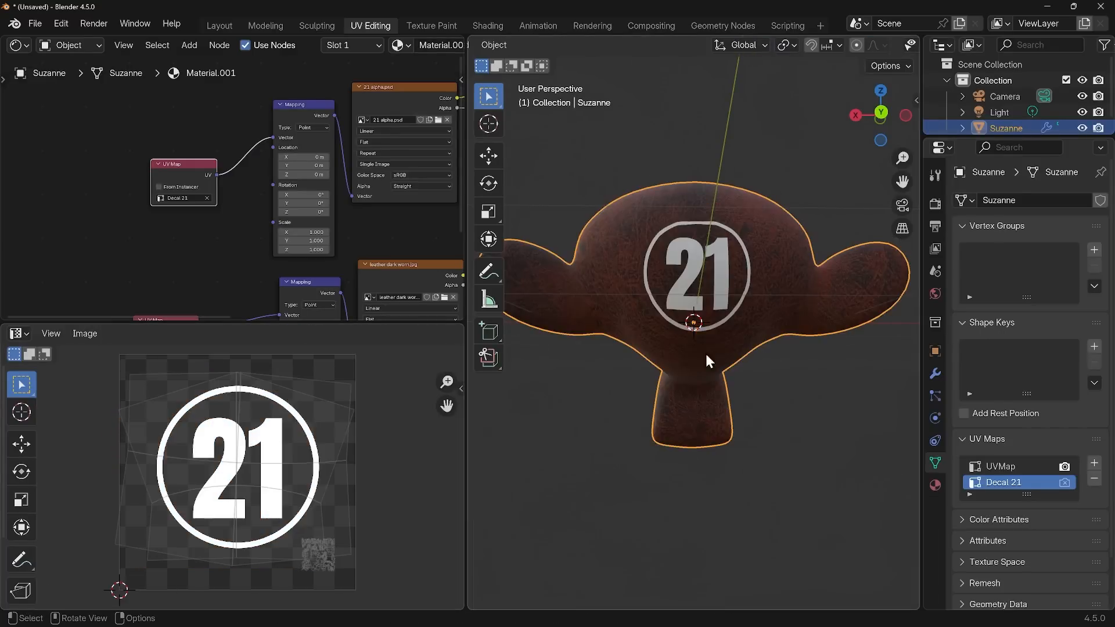
{"action": "middle_click_drag", "start_coordinate": [706, 354], "coordinate": [676, 357]}
{"action": "scroll", "coordinate": [676, 358], "scroll_direction": "up", "scroll_amount": 4}
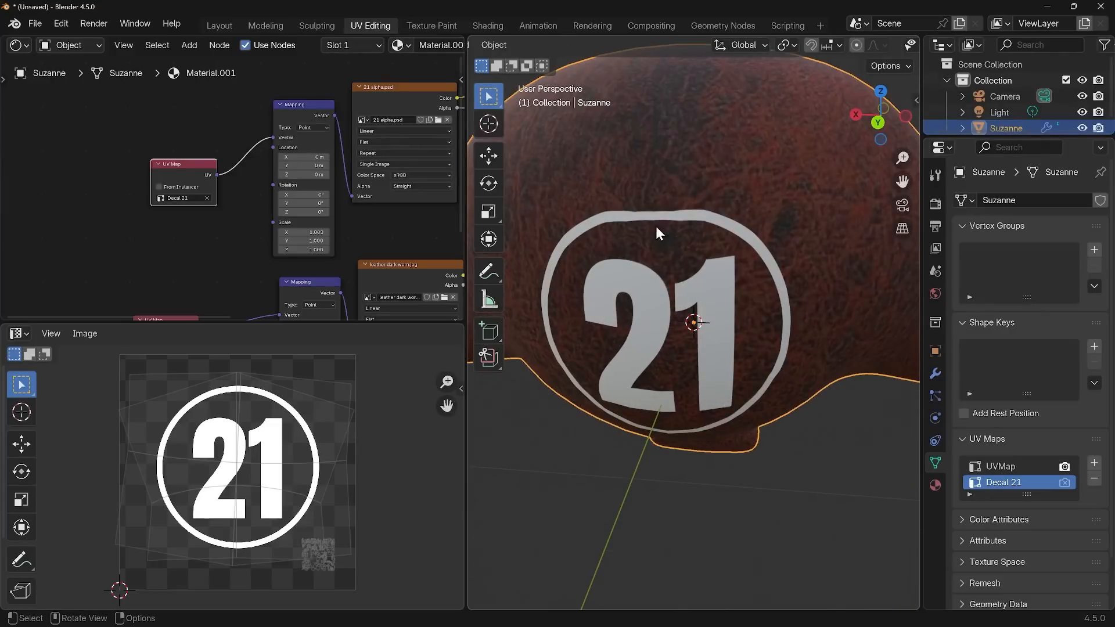
{"action": "mouse_move", "coordinate": [657, 226]}
{"action": "middle_mouse_down"}
{"action": "mouse_move", "coordinate": [682, 242]}
{"action": "mouse_move", "coordinate": [669, 237]}
{"action": "middle_mouse_up"}
{"action": "key", "text": "Tab"}
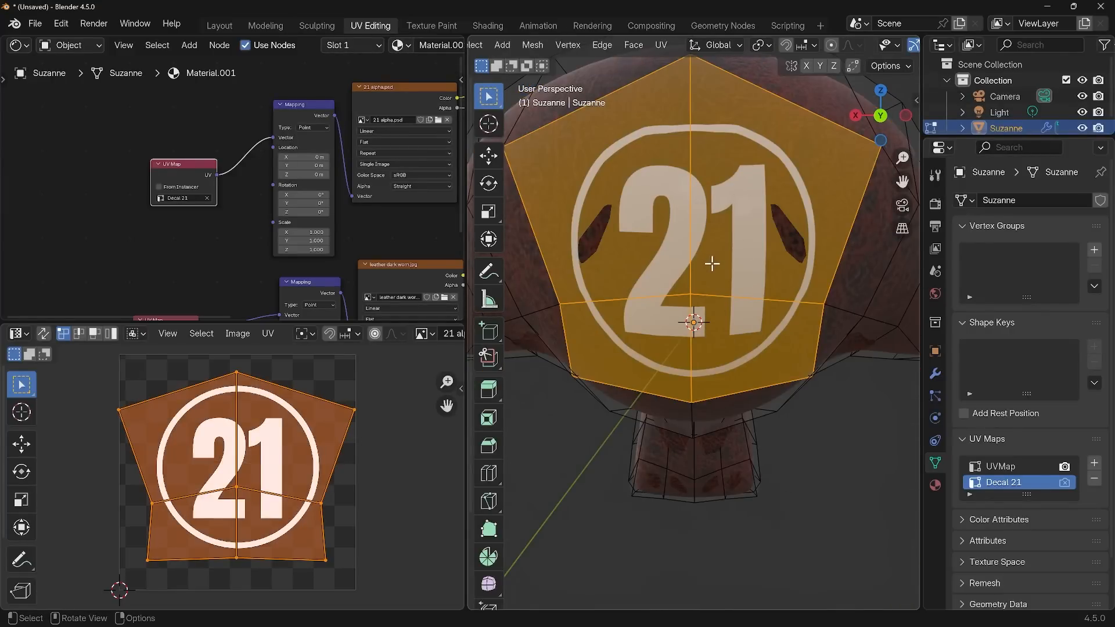
{"action": "left_click", "coordinate": [235, 372]}
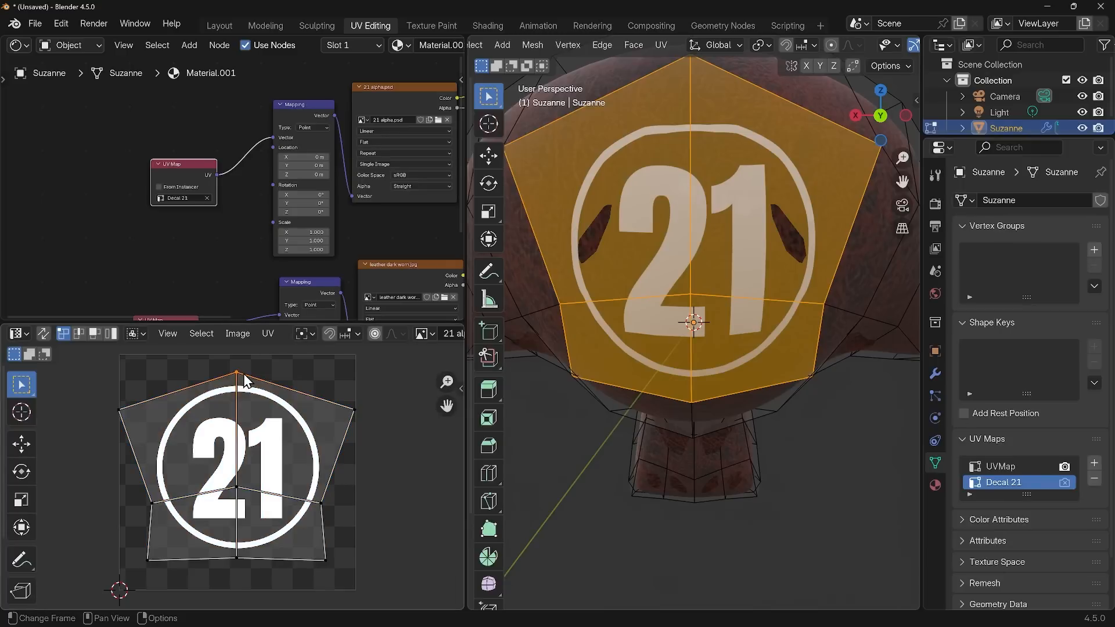
{"action": "key", "text": "g"}
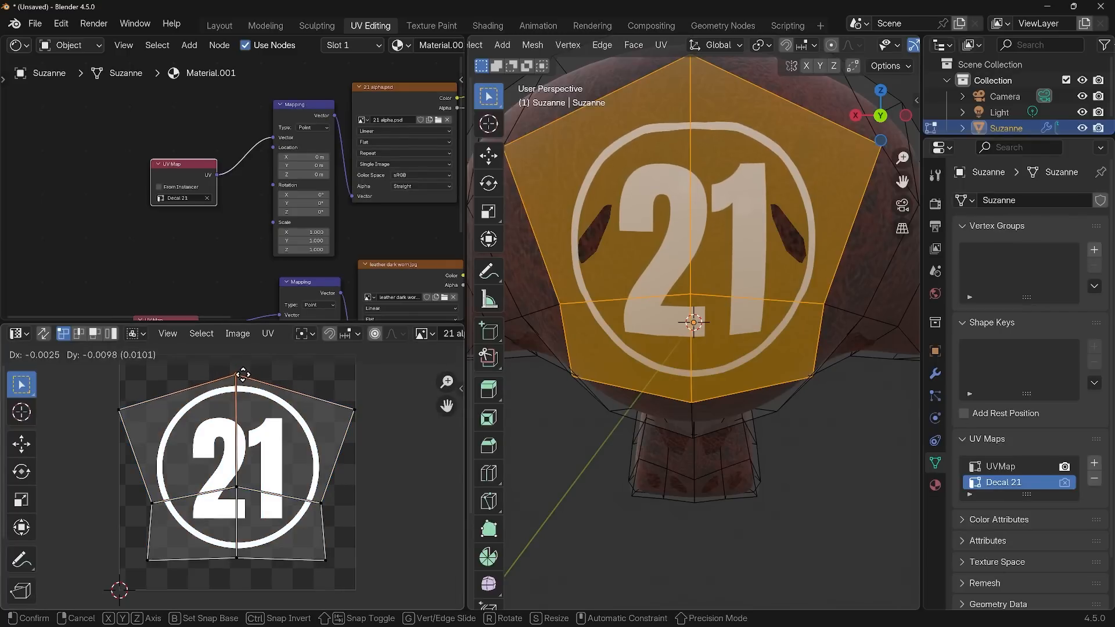
{"action": "key", "text": "Escape"}
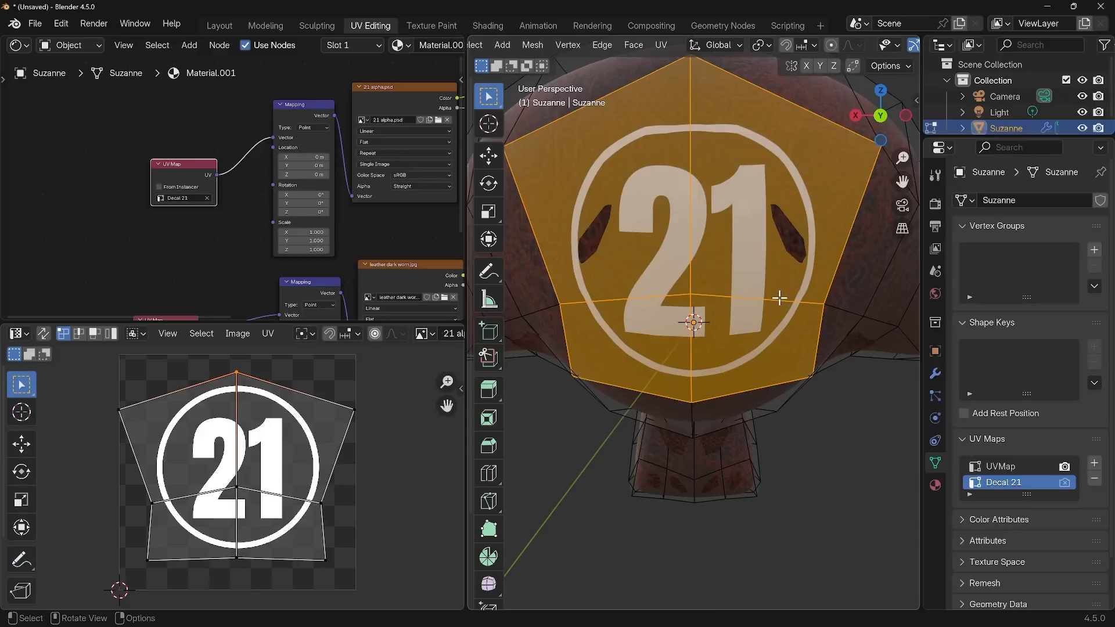
Reproject the back-of-head faces with Project from View and scale their UVs up about 2.5 times around the 21 circle
{"action": "scroll", "coordinate": [767, 299], "scroll_direction": "down", "scroll_amount": 5}
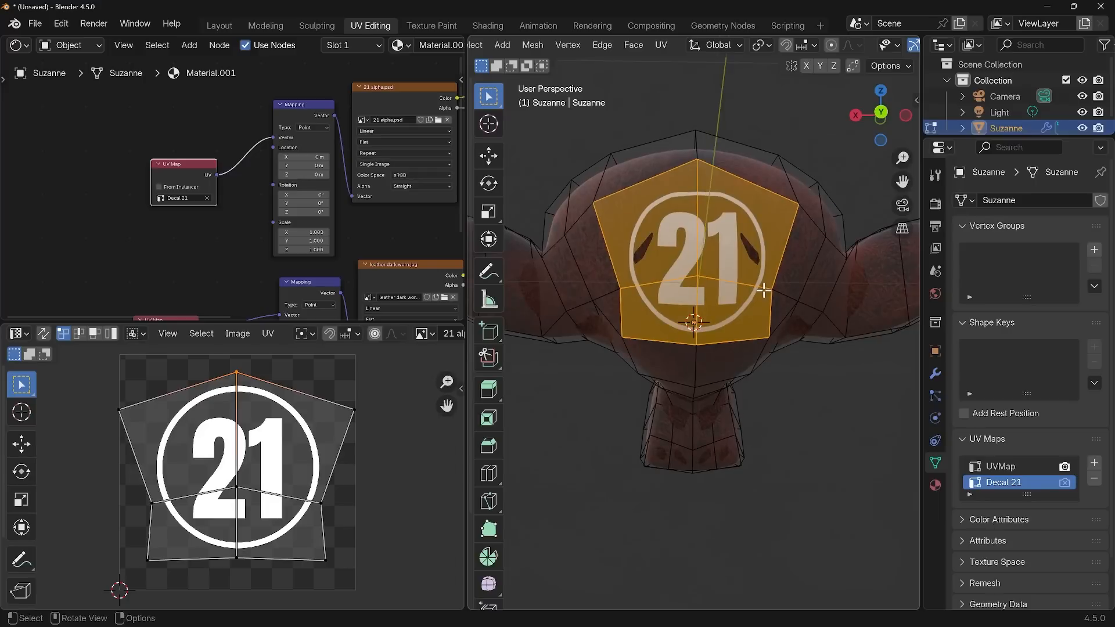
{"action": "scroll", "coordinate": [766, 324], "scroll_direction": "up", "scroll_amount": 3}
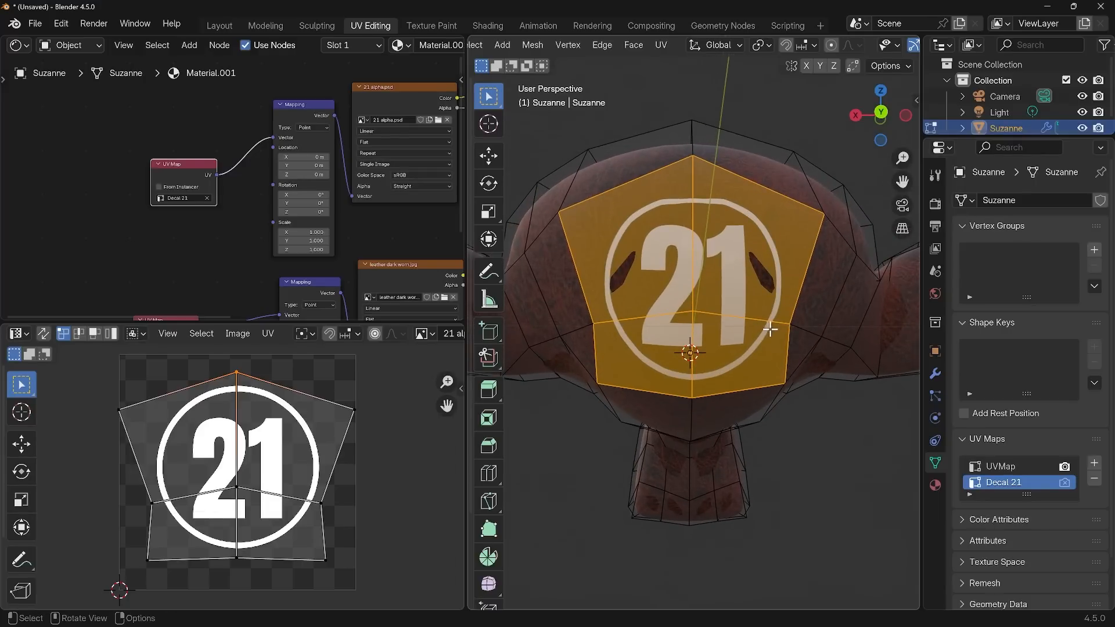
{"action": "key", "text": "u"}
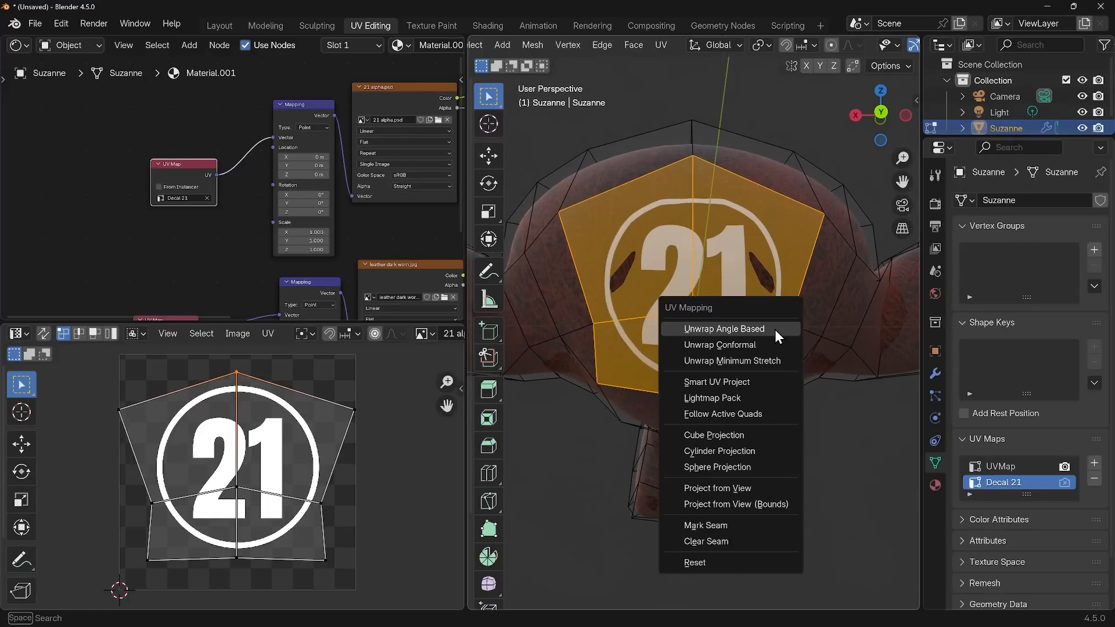
{"action": "left_click", "coordinate": [744, 489]}
{"action": "key", "text": "a"}
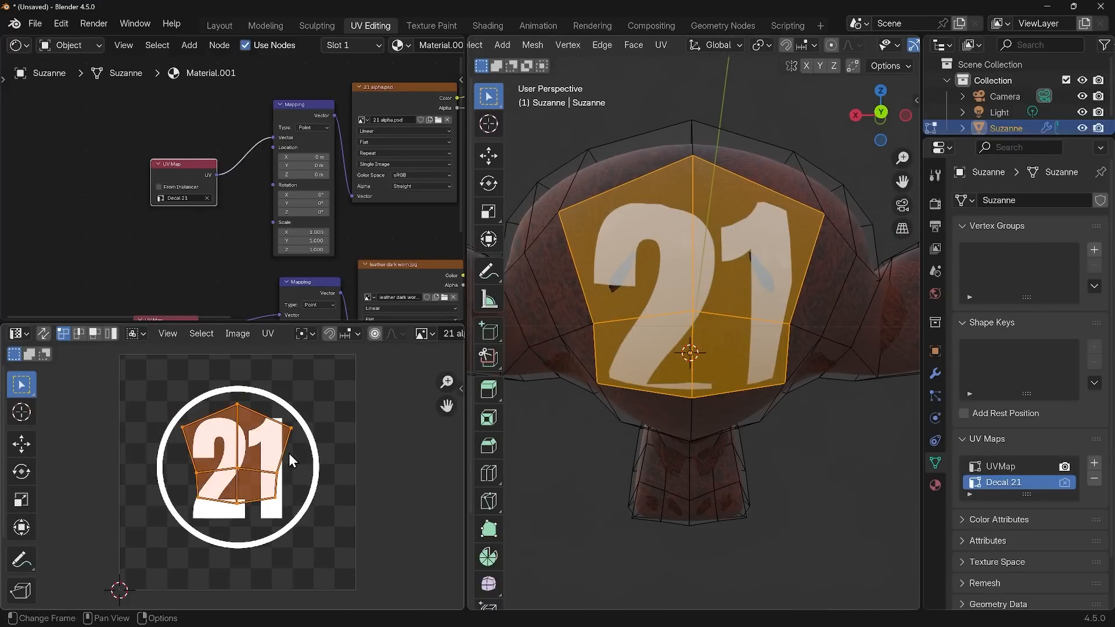
{"action": "key", "text": "s"}
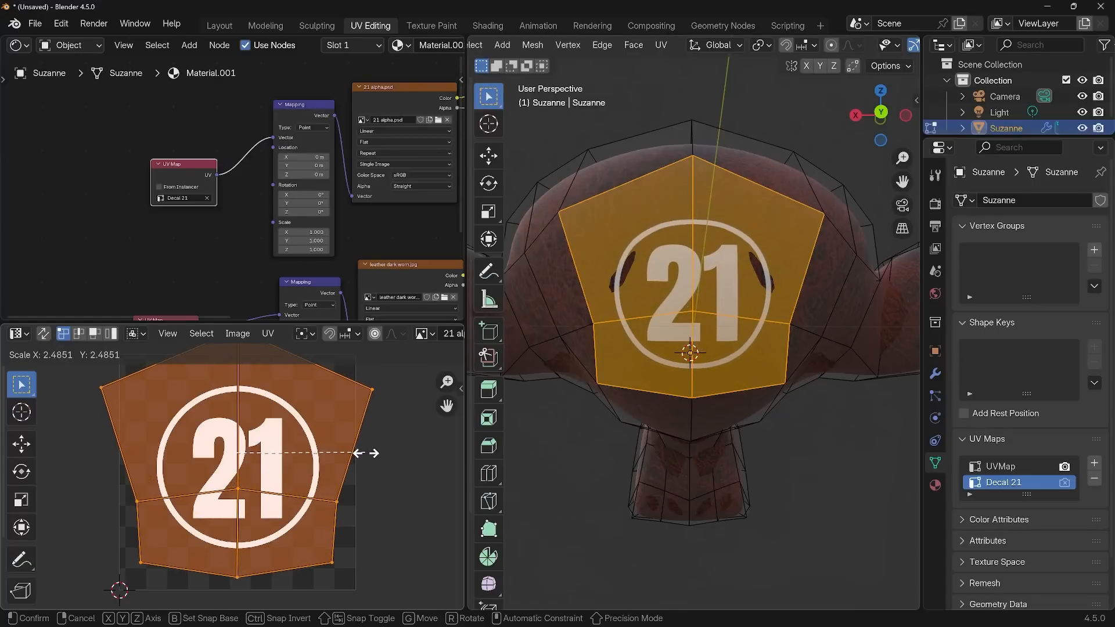
{"action": "left_click", "coordinate": [368, 450]}
{"action": "key", "text": "Tab"}
Examine the decals on the head, the separate UV Map node chains in the material and the UV editor's active map setting
{"action": "mouse_move", "coordinate": [773, 301]}
{"action": "middle_mouse_down"}
{"action": "mouse_move", "coordinate": [723, 316]}
{"action": "mouse_move", "coordinate": [756, 331]}
{"action": "mouse_move", "coordinate": [704, 266]}
{"action": "mouse_move", "coordinate": [737, 319]}
{"action": "mouse_move", "coordinate": [799, 341]}
{"action": "mouse_move", "coordinate": [868, 316]}
{"action": "mouse_move", "coordinate": [759, 316]}
{"action": "mouse_move", "coordinate": [775, 287]}
{"action": "middle_mouse_up"}
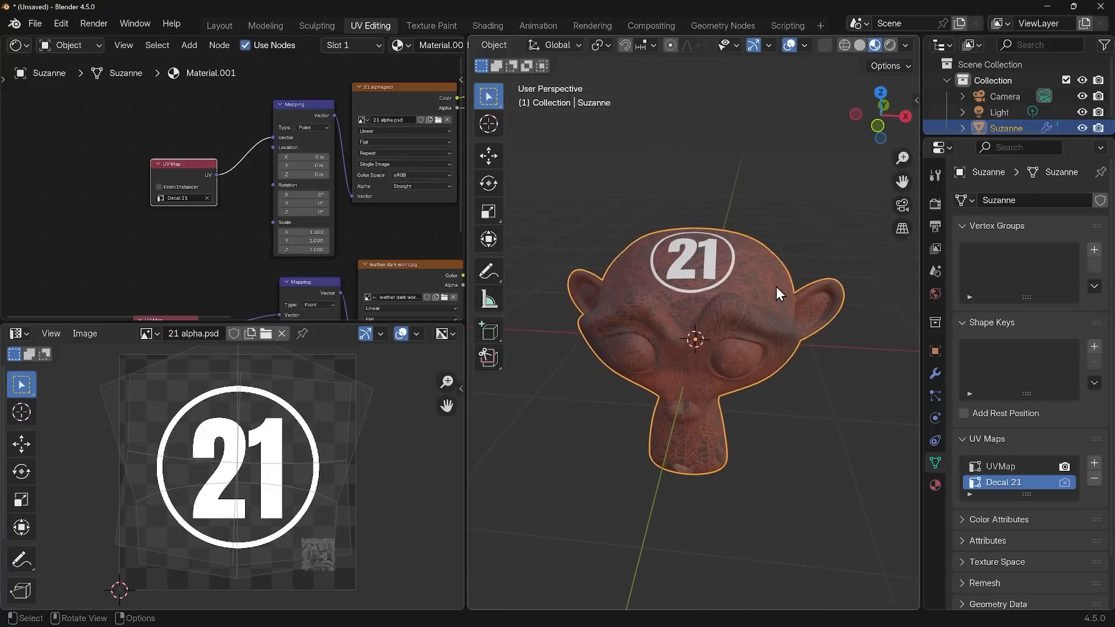
{"action": "scroll", "coordinate": [269, 170], "scroll_direction": "down", "scroll_amount": 2}
{"action": "middle_click_drag", "start_coordinate": [317, 206], "coordinate": [256, 182]}
{"action": "scroll", "coordinate": [232, 166], "scroll_direction": "down", "scroll_amount": 1}
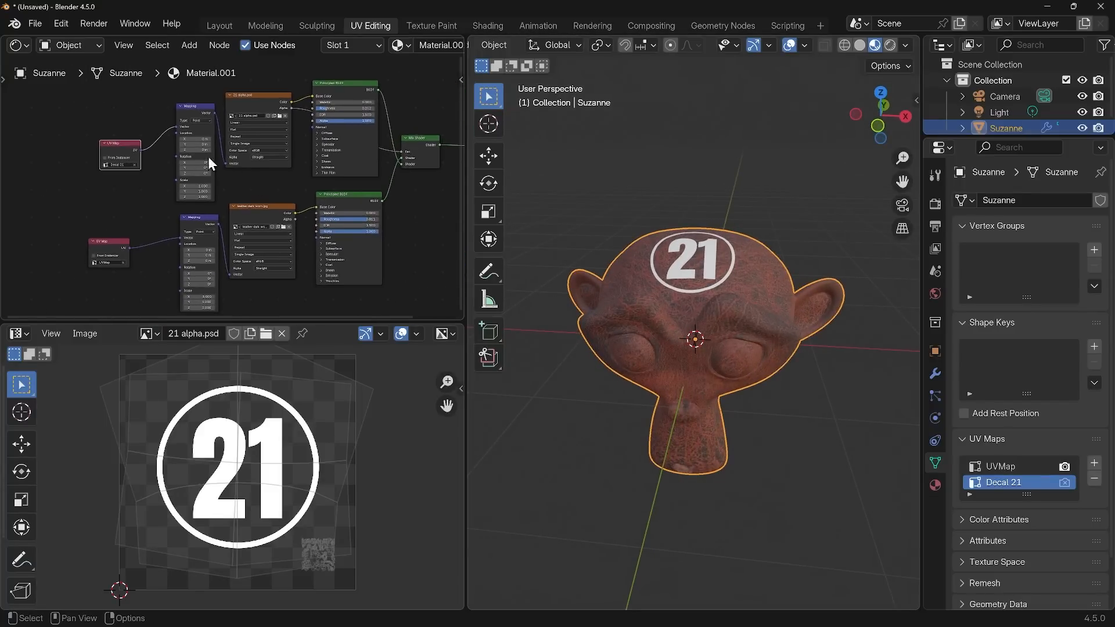
{"action": "middle_click_drag", "start_coordinate": [718, 246], "coordinate": [782, 337]}
{"action": "scroll", "coordinate": [691, 271], "scroll_direction": "up", "scroll_amount": 3}
{"action": "scroll", "coordinate": [796, 320], "scroll_direction": "up", "scroll_amount": 2}
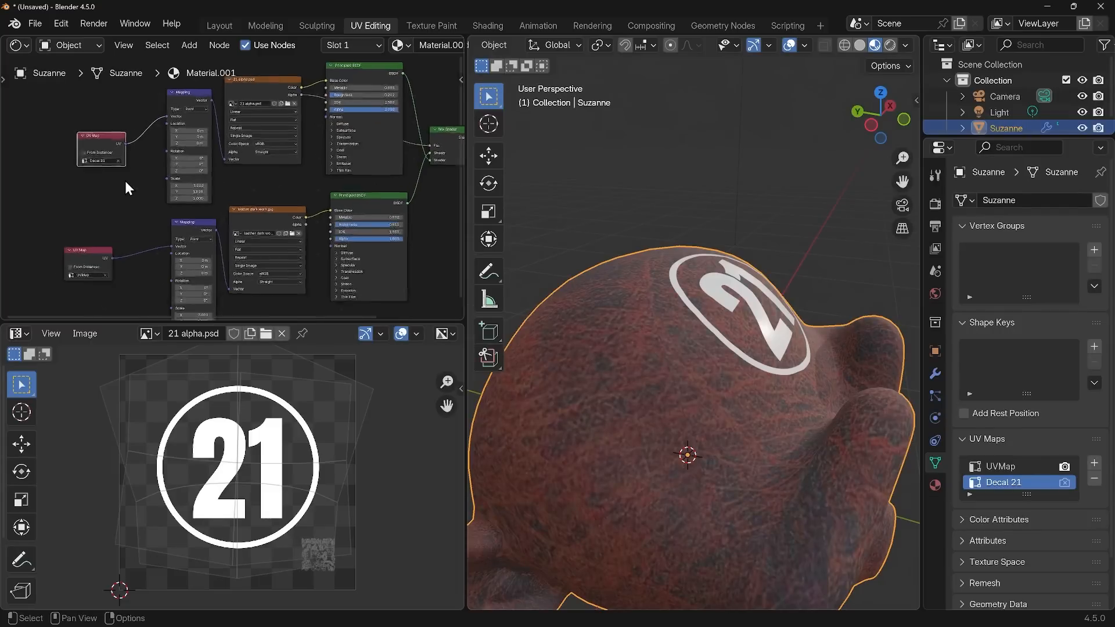
{"action": "scroll", "coordinate": [125, 180], "scroll_direction": "up", "scroll_amount": 3}
{"action": "middle_click_drag", "start_coordinate": [180, 241], "coordinate": [119, 148]}
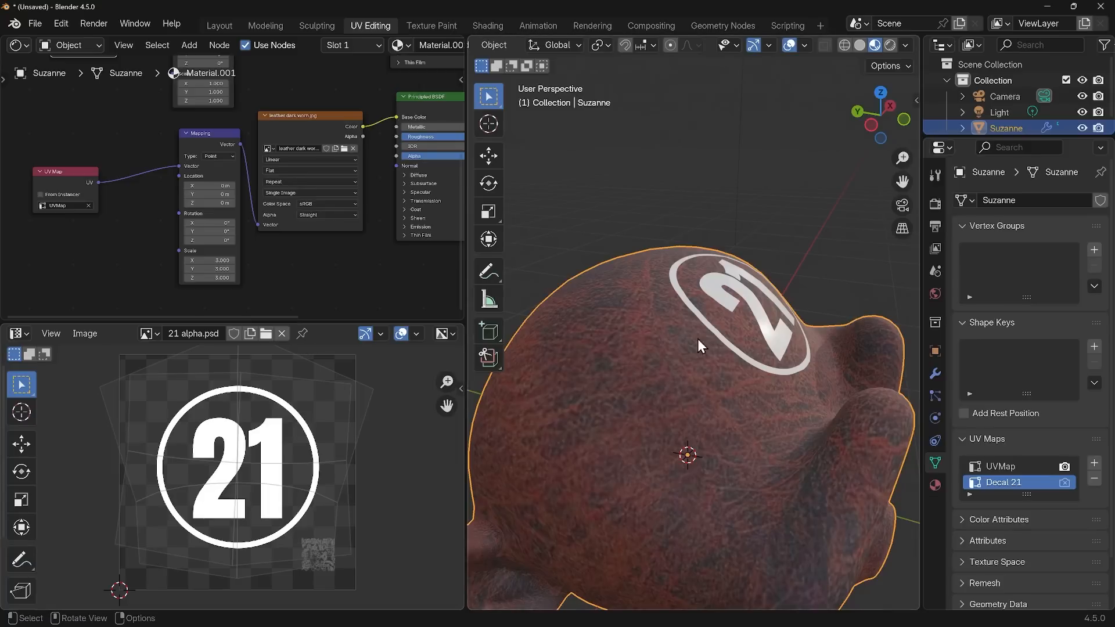
{"action": "key", "text": "Tab"}
{"action": "scroll", "coordinate": [327, 334], "scroll_direction": "down", "scroll_amount": 5}
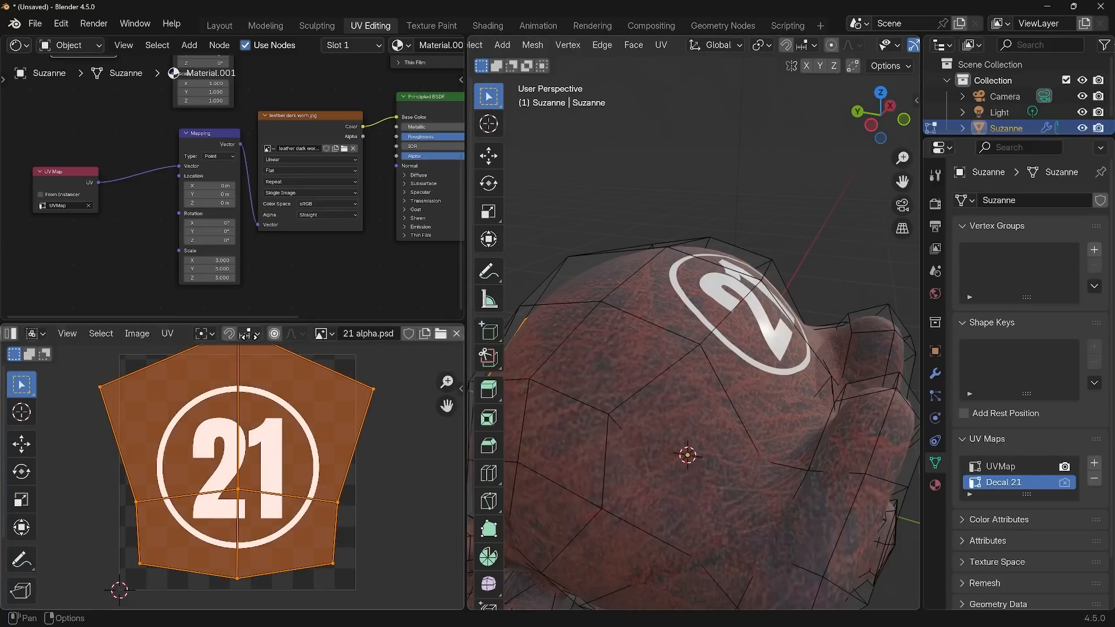
{"action": "scroll", "coordinate": [349, 343], "scroll_direction": "down", "scroll_amount": 3}
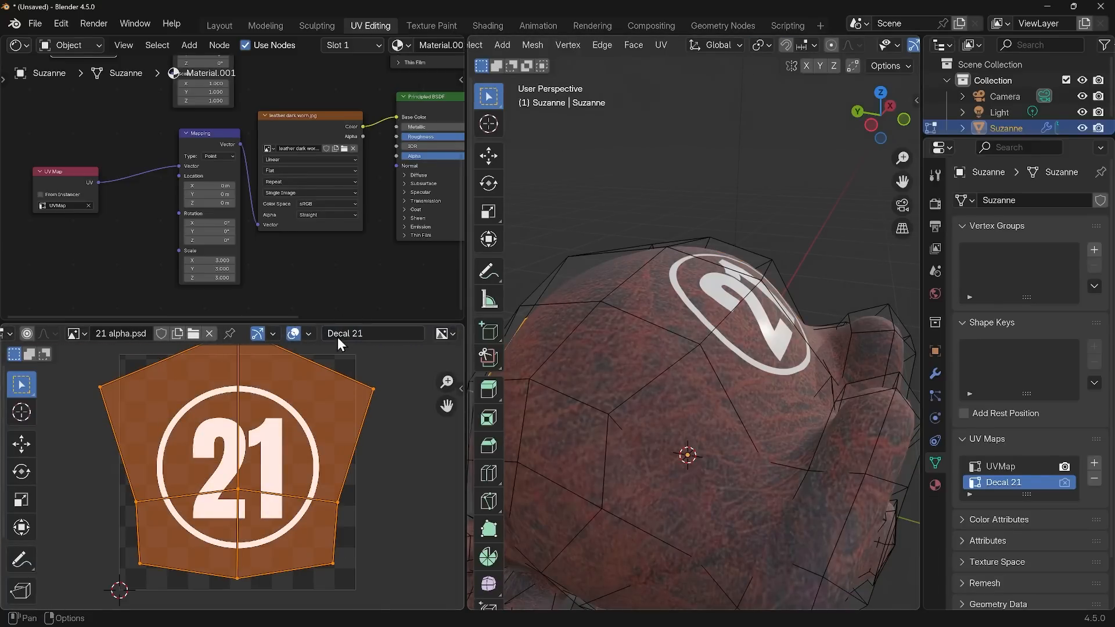
{"action": "scroll", "coordinate": [796, 384], "scroll_direction": "down", "scroll_amount": 6}
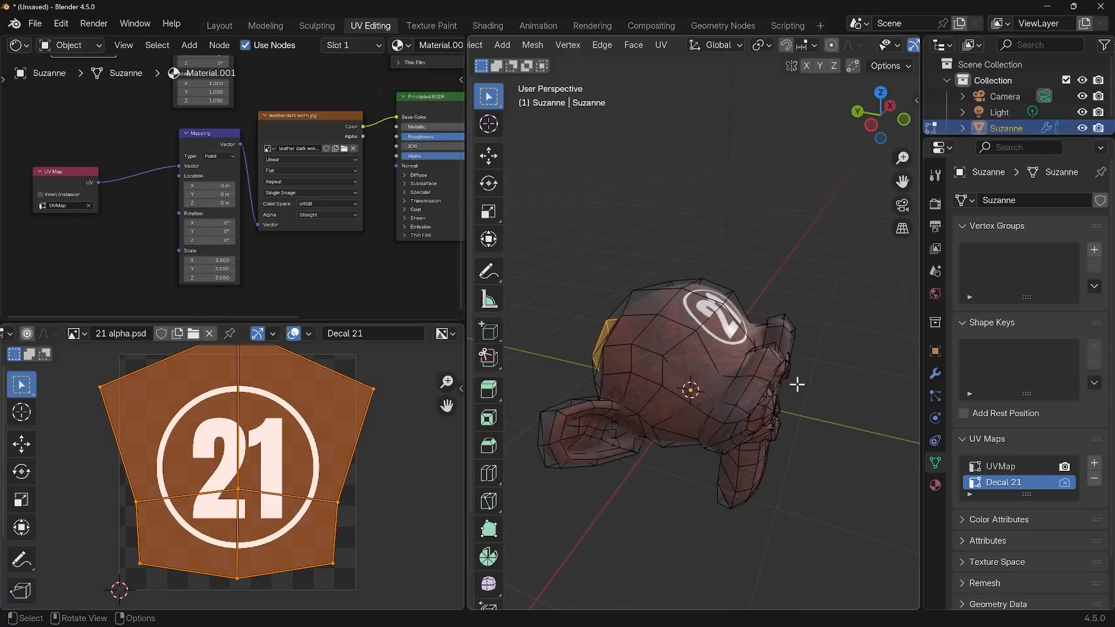
{"action": "middle_click_drag", "start_coordinate": [796, 383], "coordinate": [676, 376]}
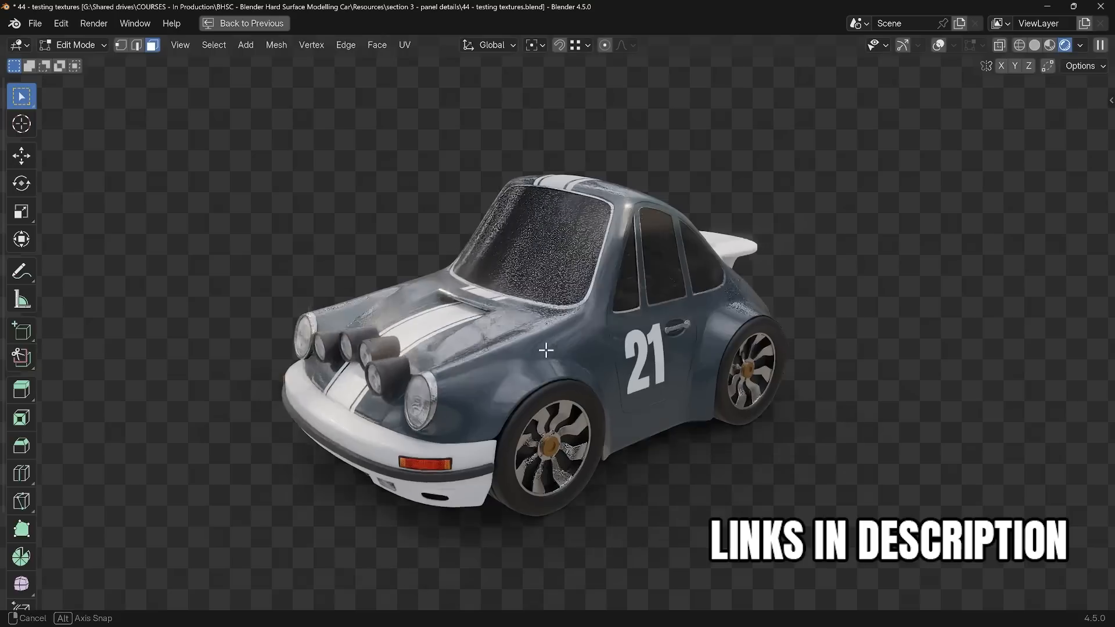
{"action": "middle_click_drag", "start_coordinate": [372, 315], "coordinate": [475, 314]}
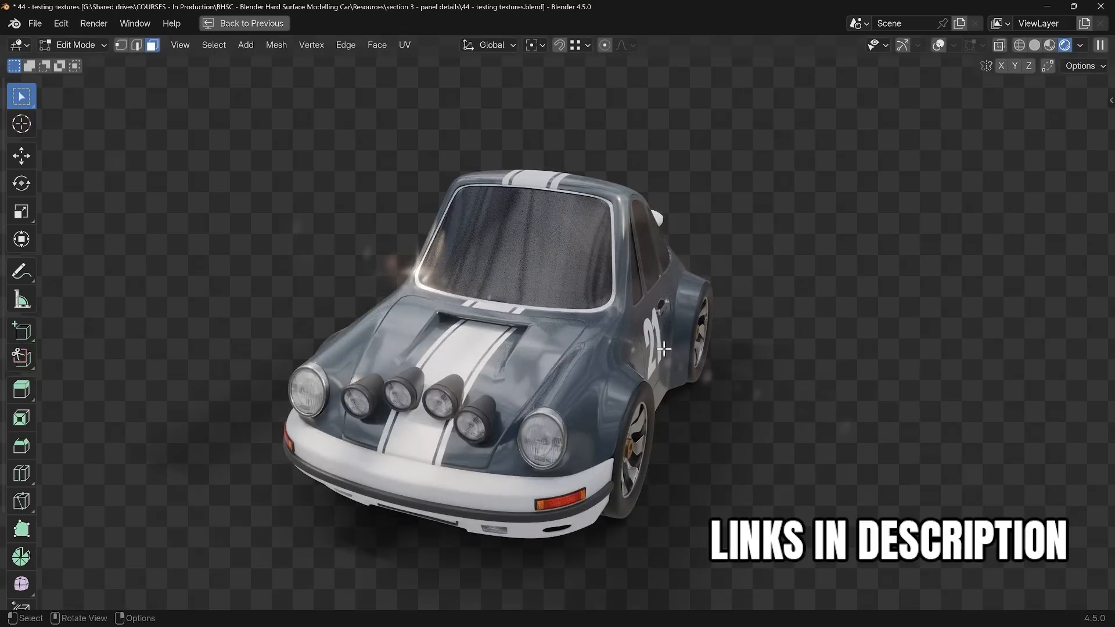
{"action": "middle_click_drag", "start_coordinate": [776, 372], "coordinate": [585, 385]}
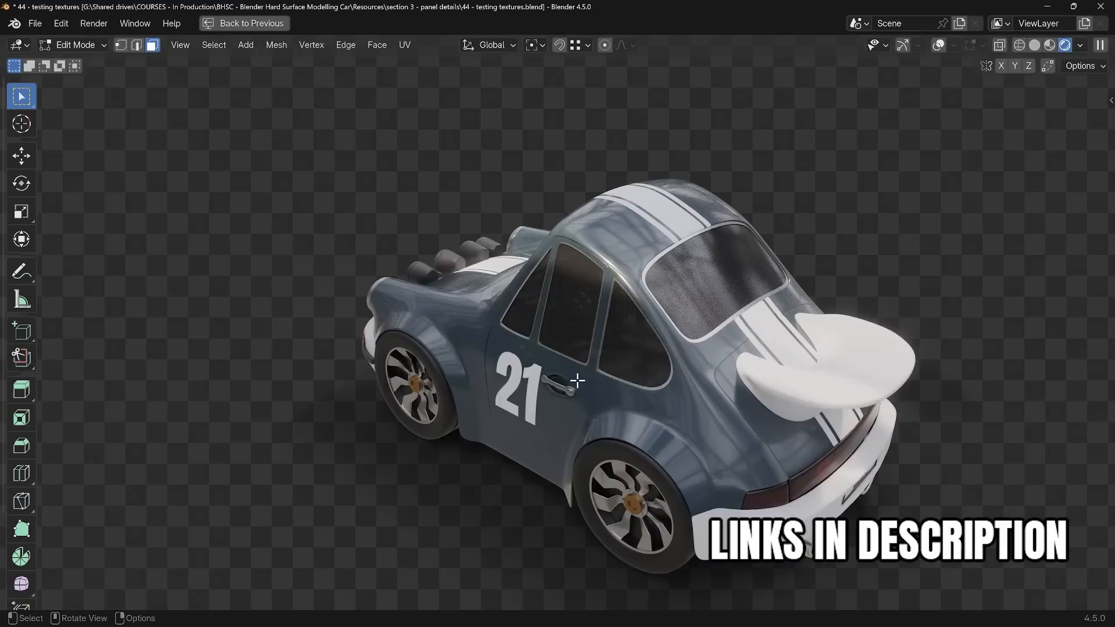